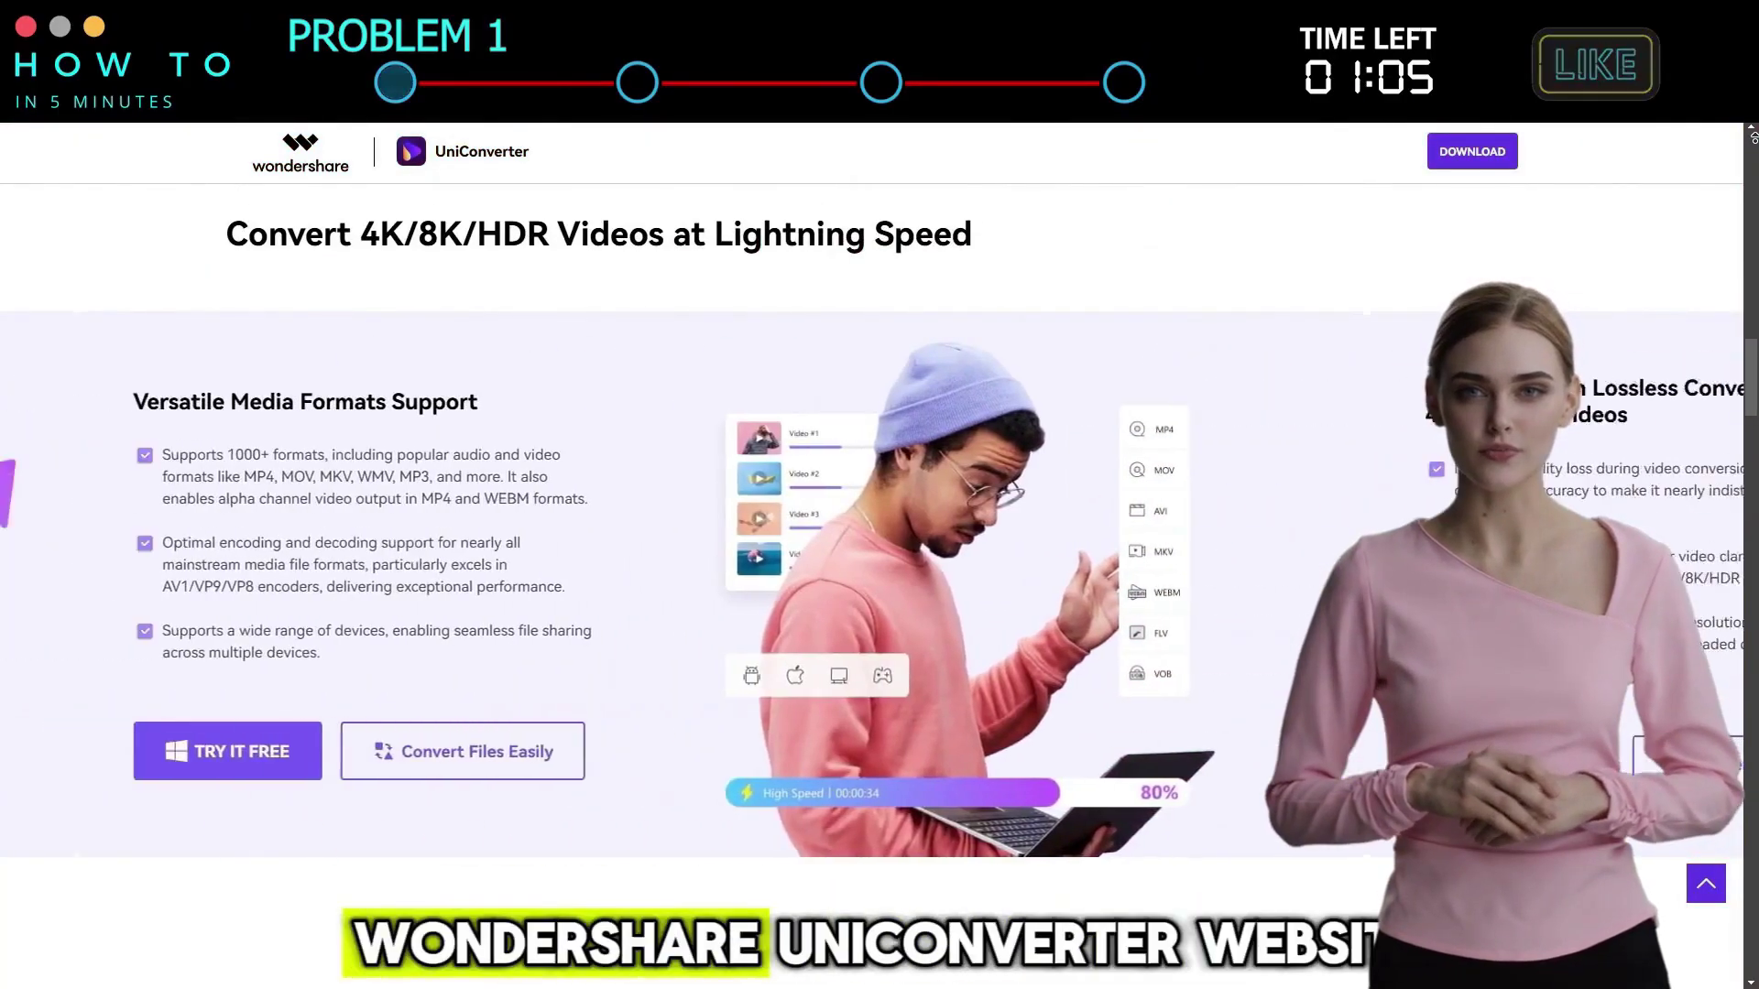
Step: Return to the top of the website and start the UniConverter installation
scroll(870, 550, "up", 5)
scroll(870, 550, "up", 10)
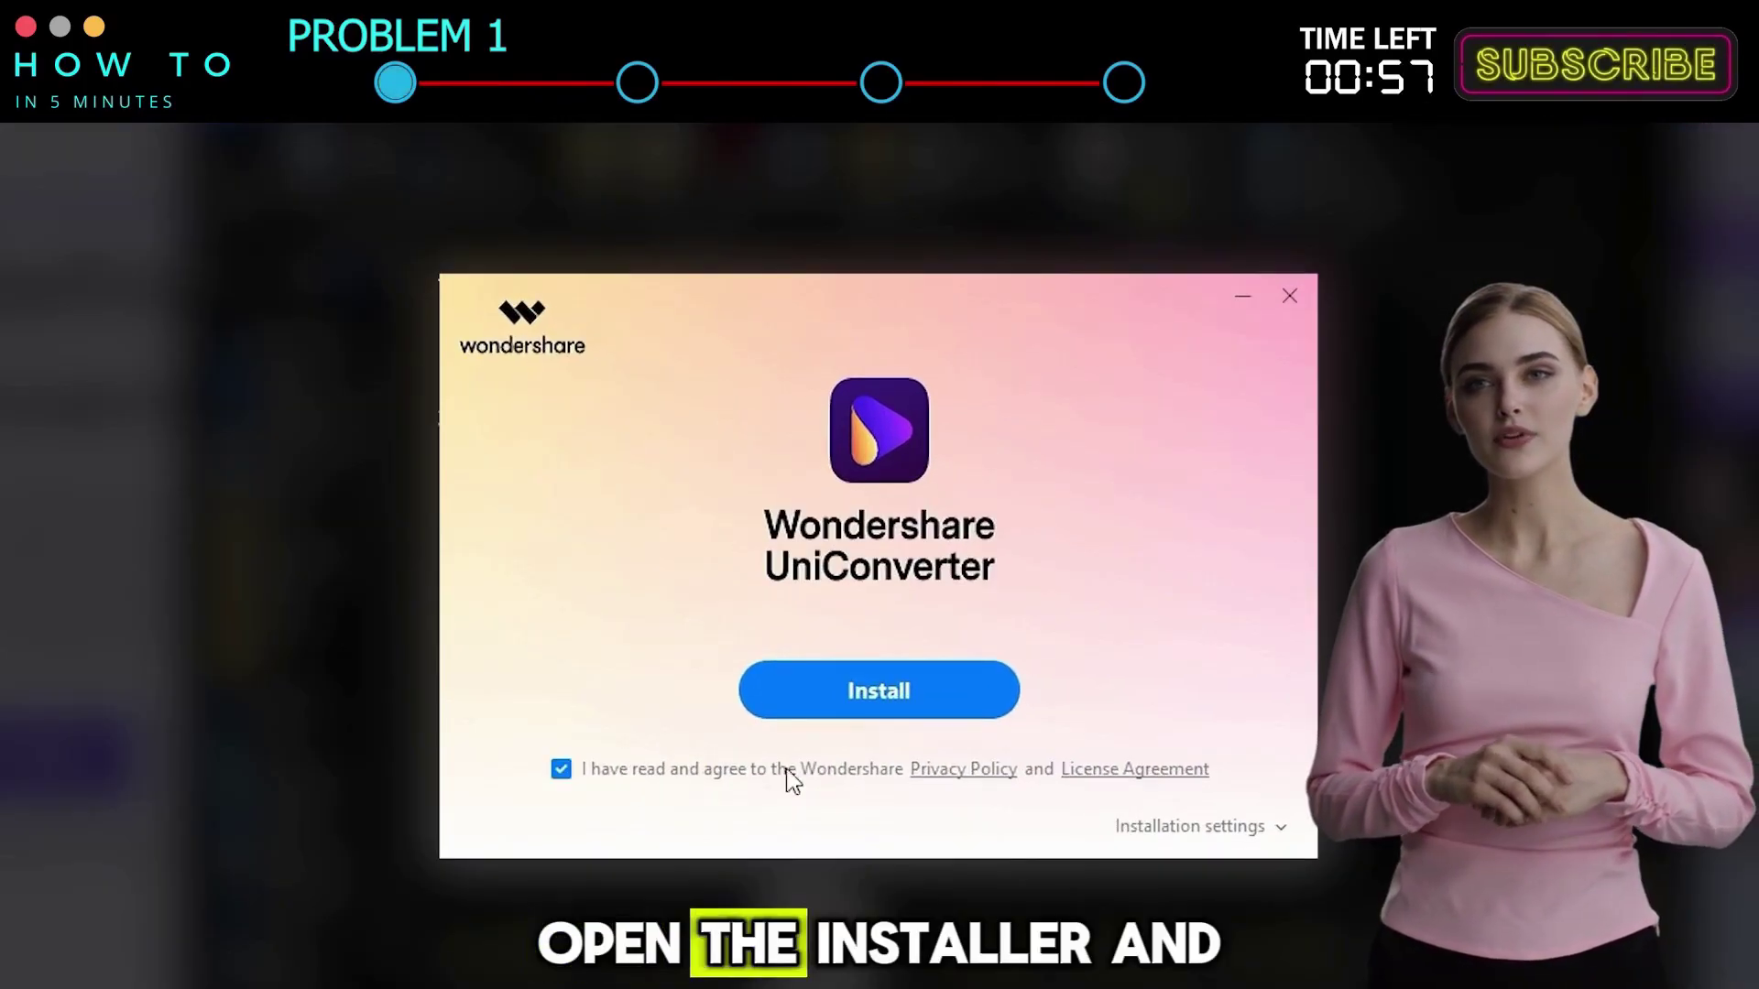
left_click(879, 701)
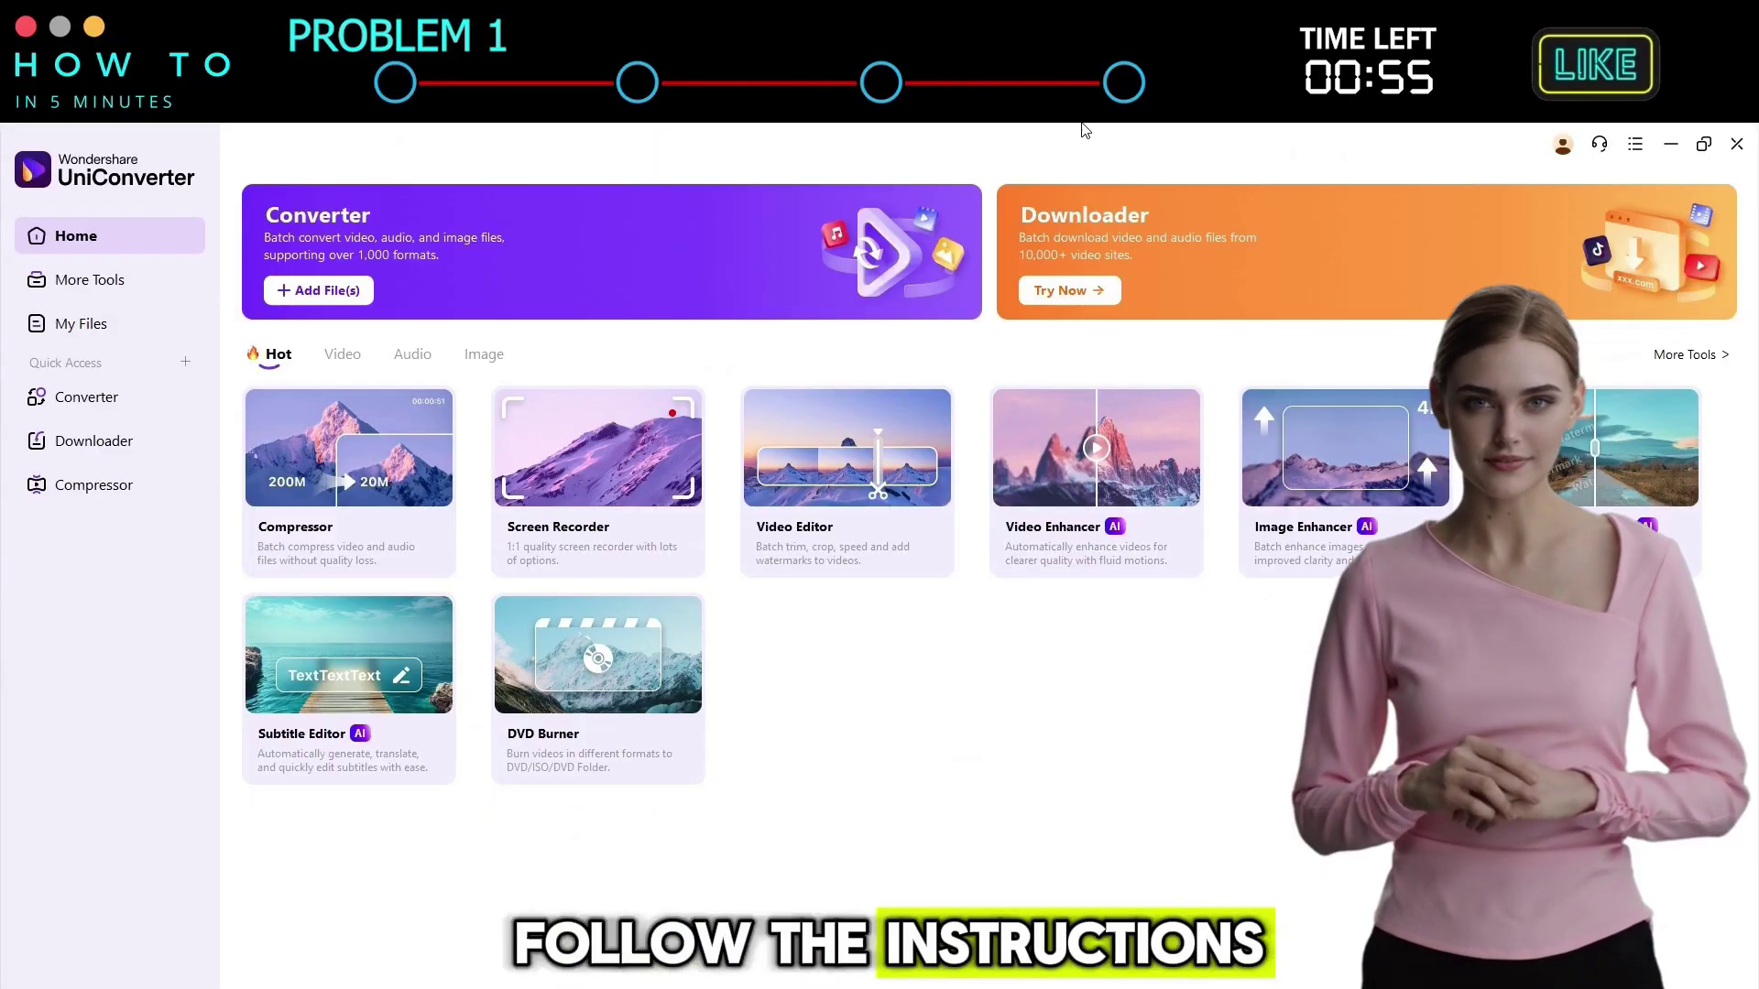
Step: Load vid1, vid3, vid11 and vid10 into the Compressor and review the High Speed Conversion options
left_click(344, 357)
mouse_move(406, 465)
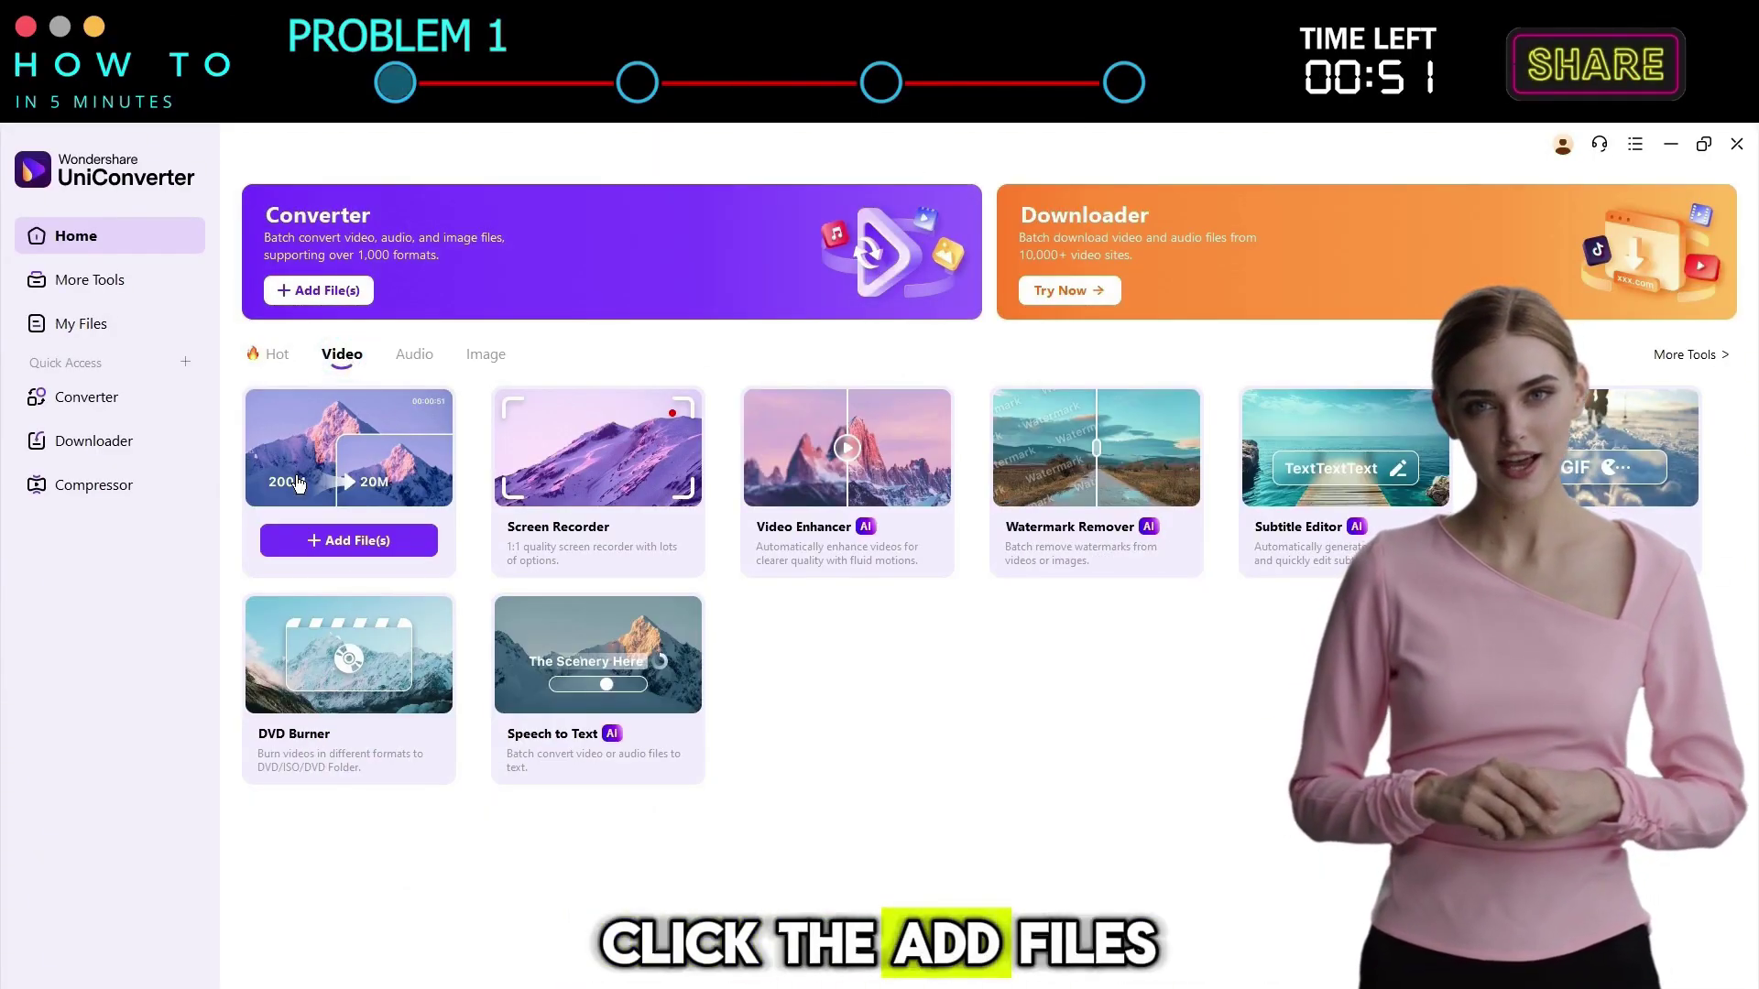
left_click(386, 551)
left_click(326, 288)
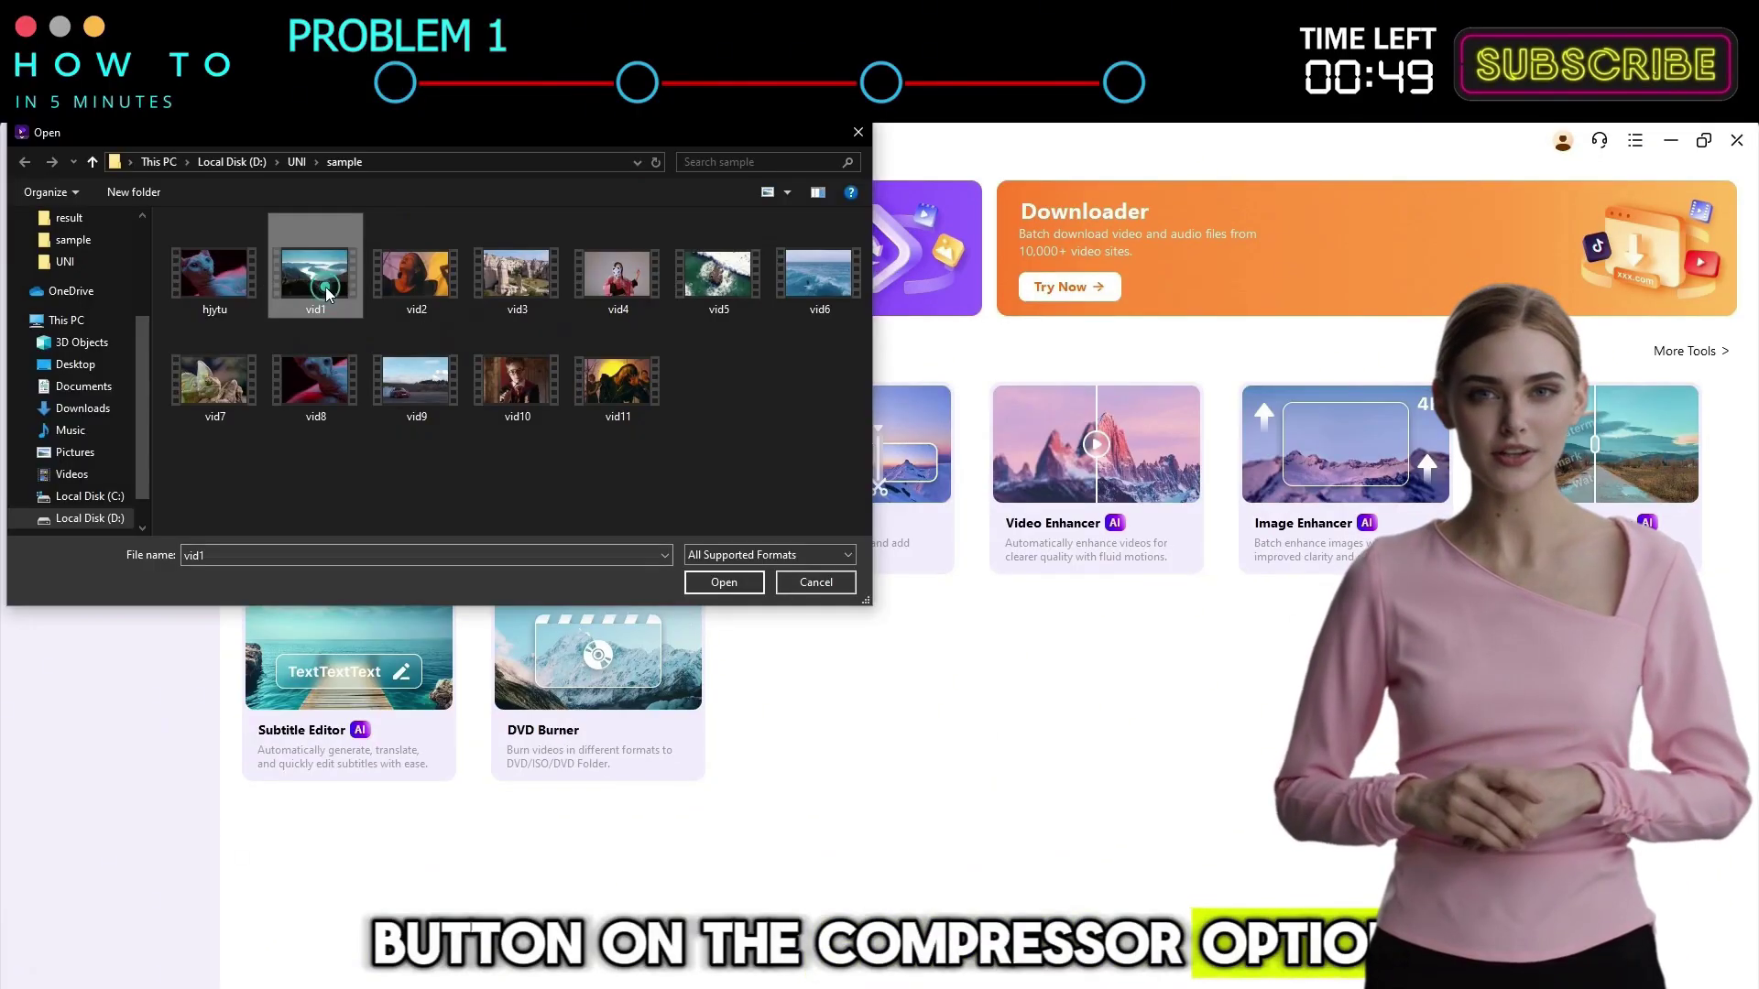
left_click(544, 293, "ctrl")
left_click(618, 380, "ctrl")
left_click(517, 380, "ctrl")
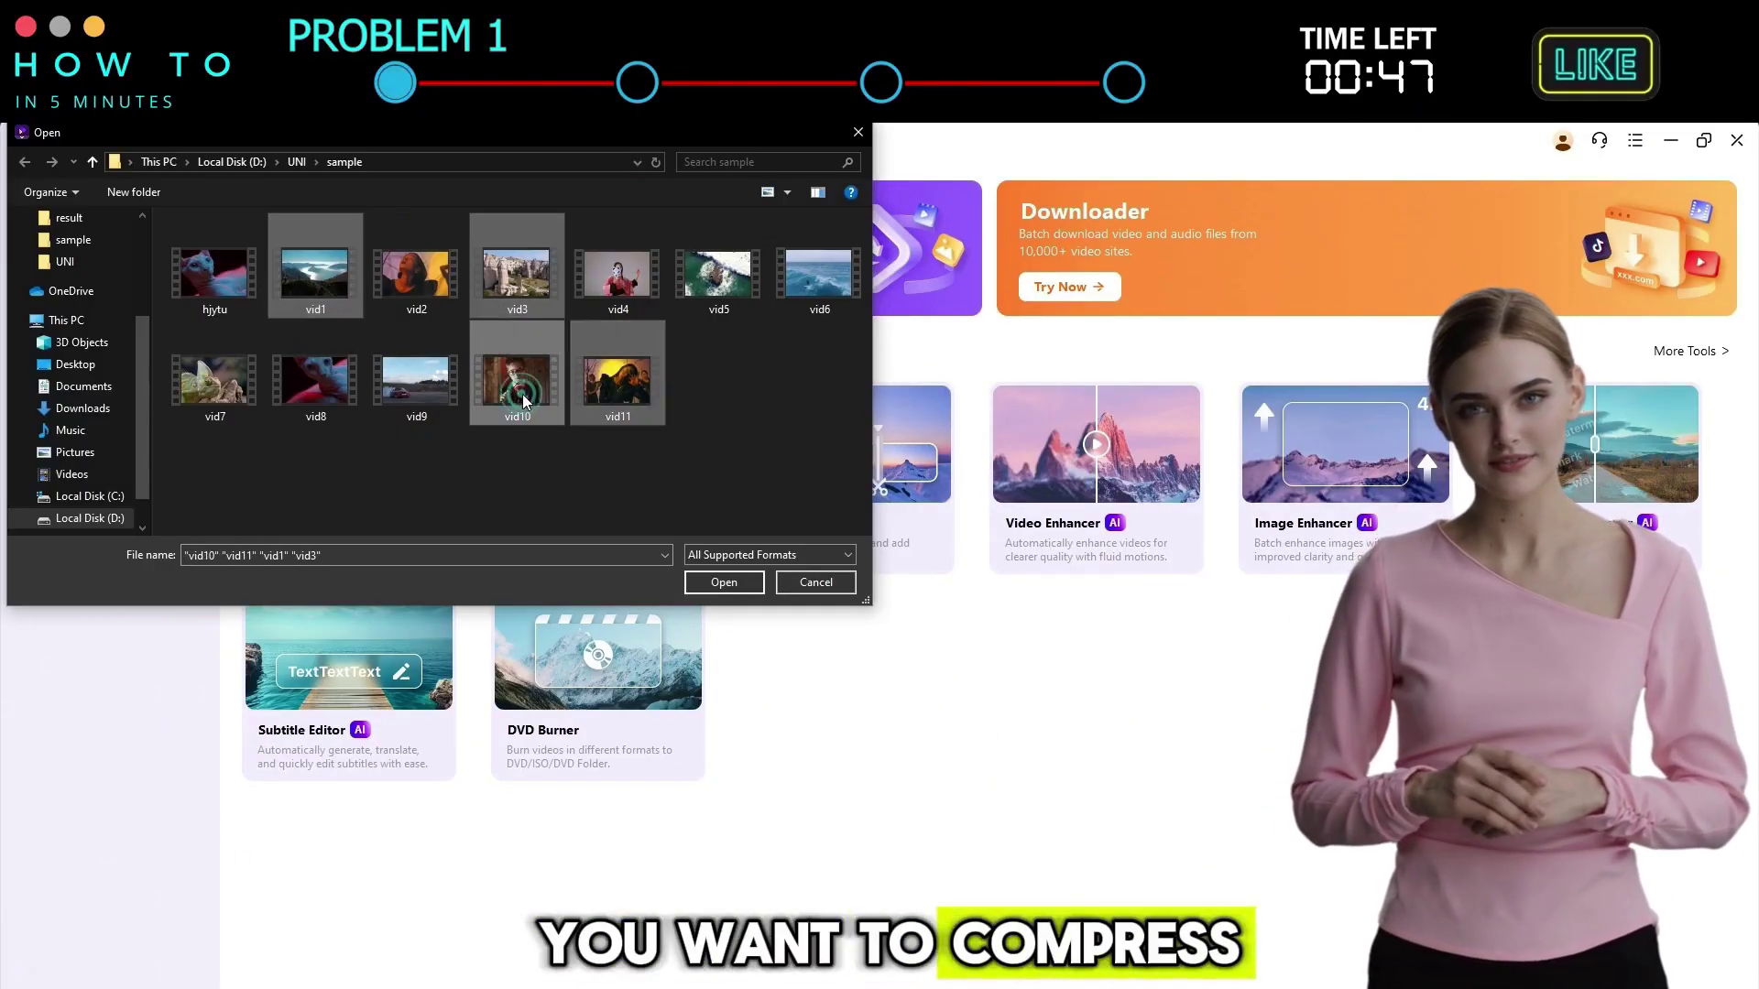
left_click(724, 583)
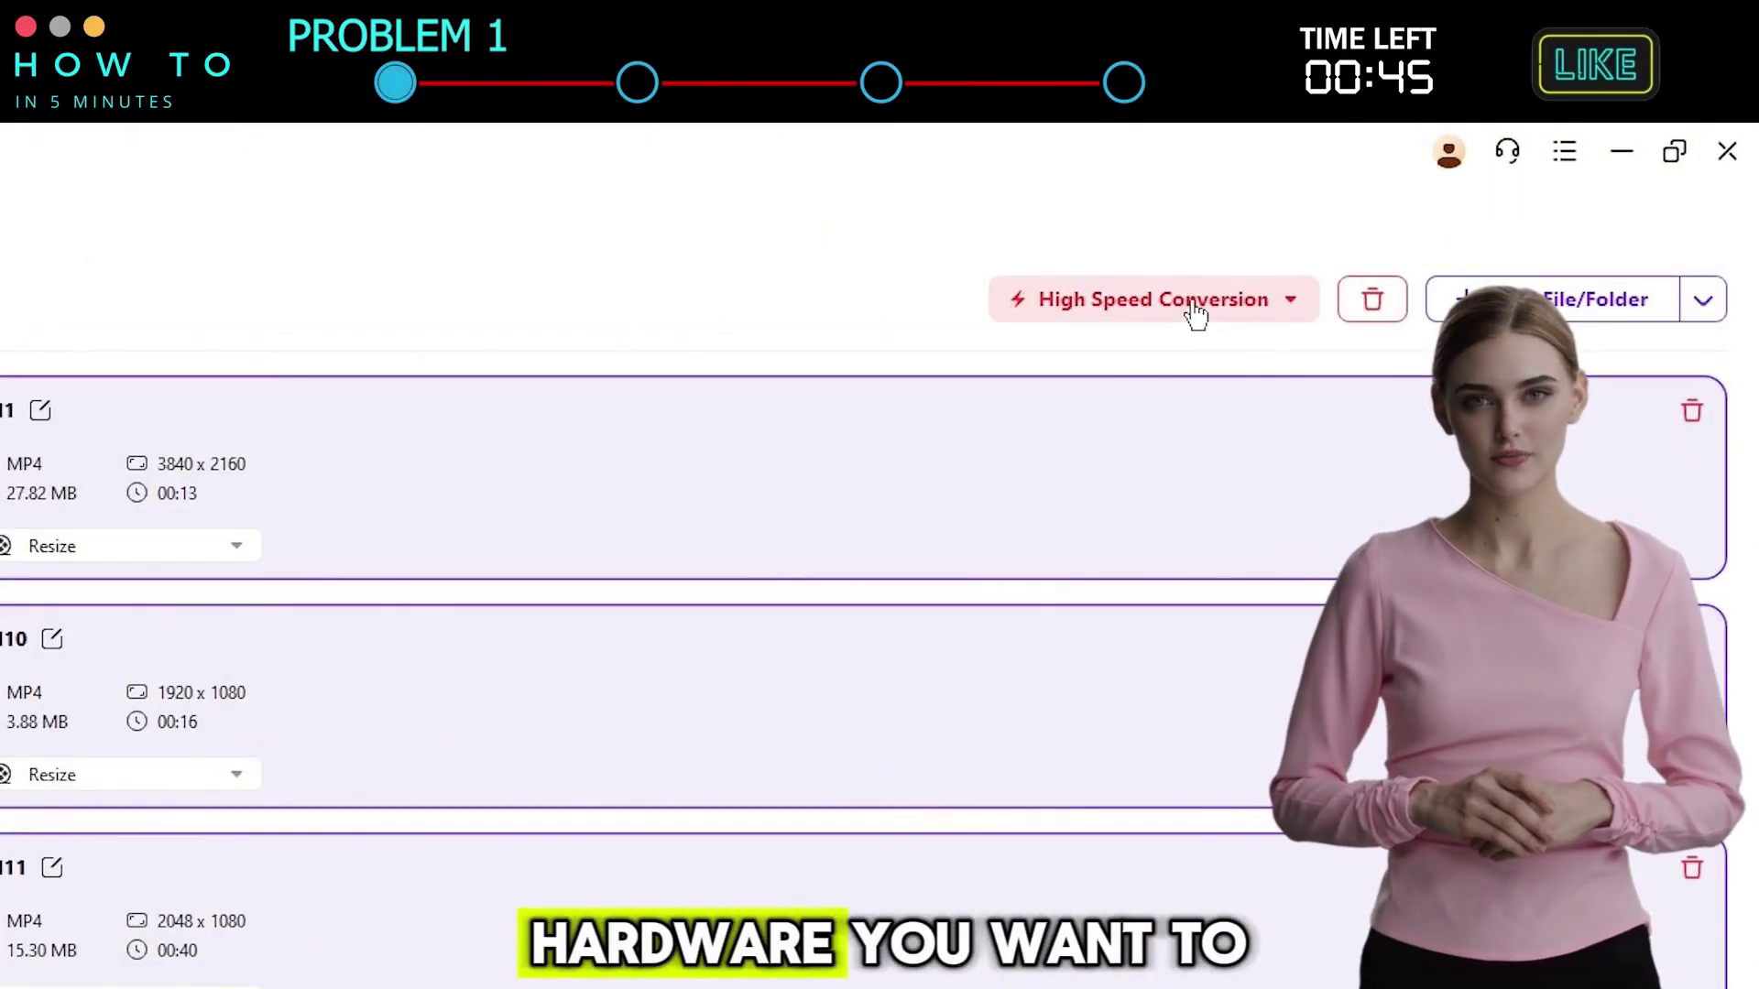
left_click(1196, 314)
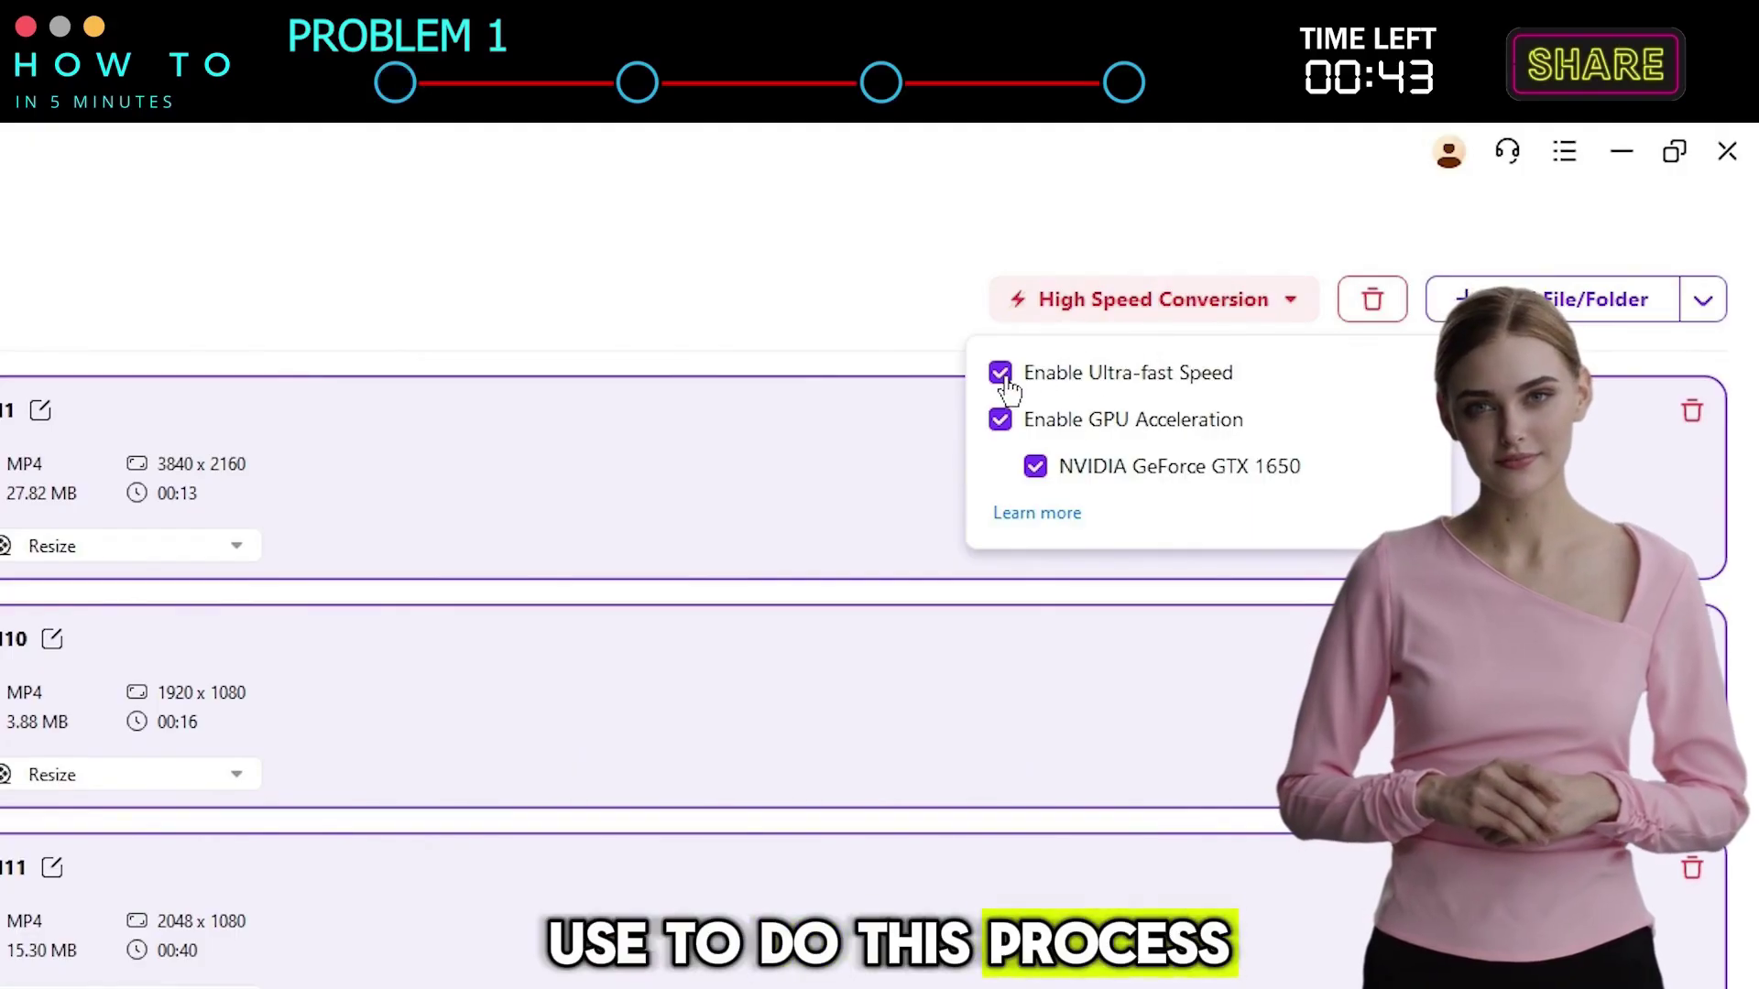
left_click(813, 565)
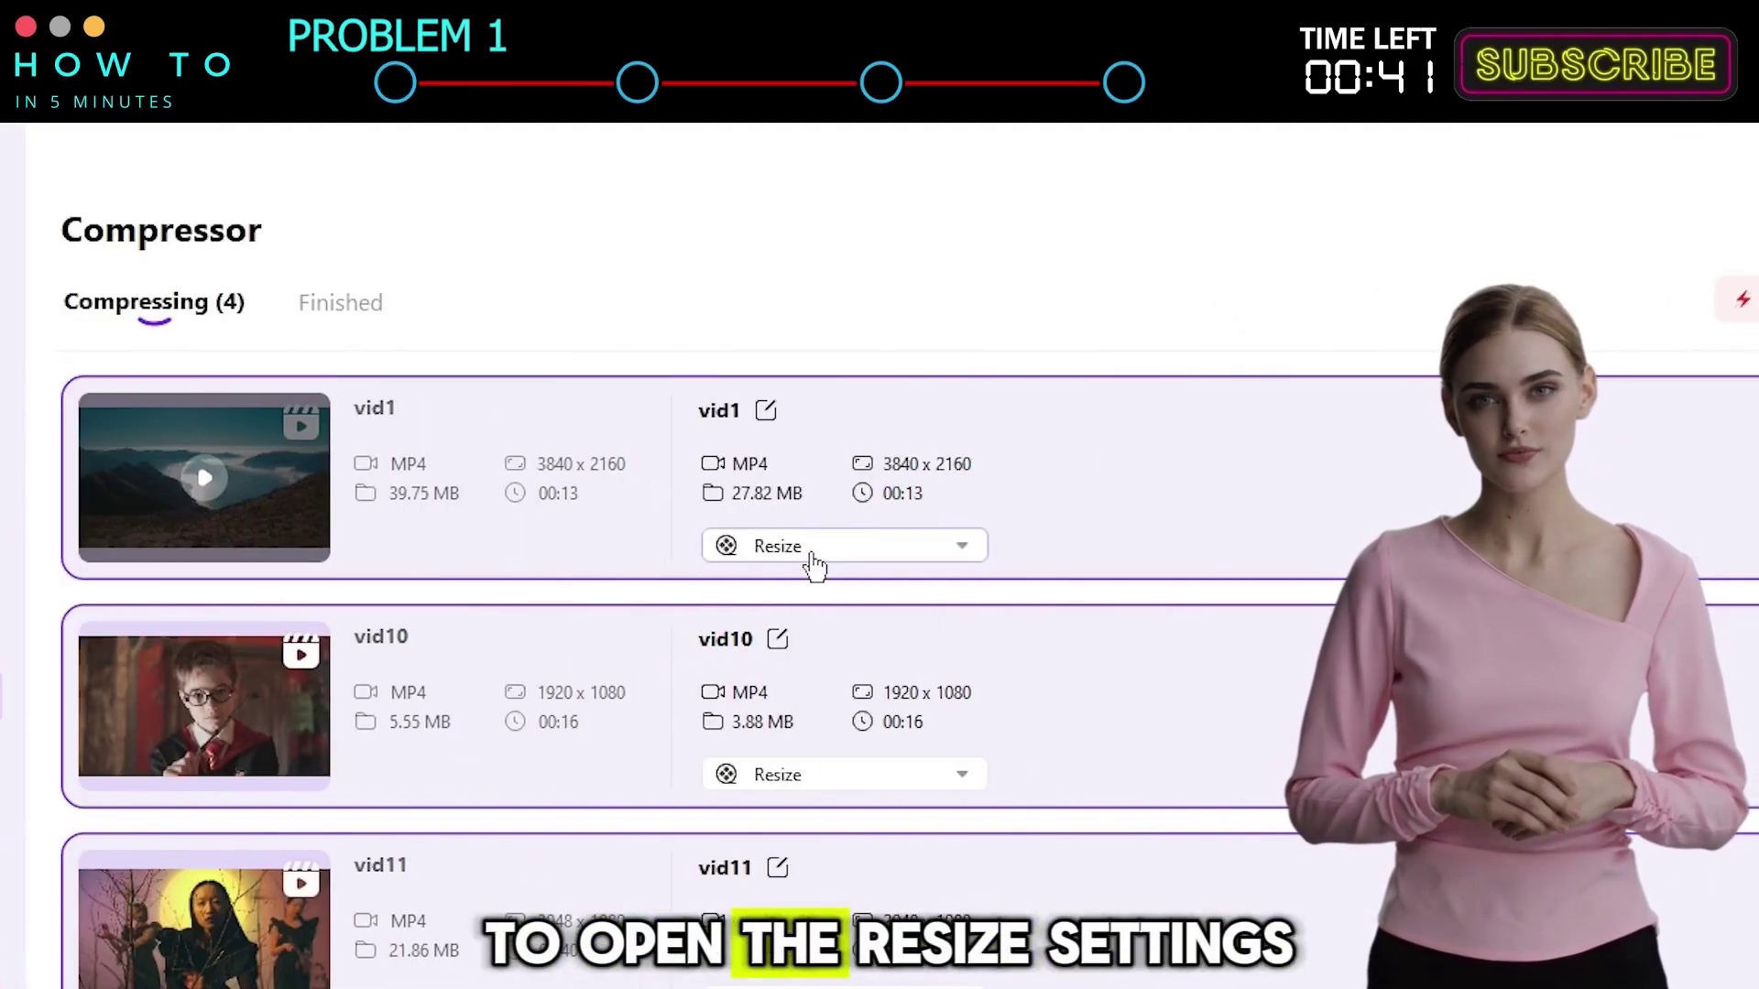
Step: Switch vid1 to the AI Compression model at 70% quality with MP4 output, preview, and save
left_click(813, 565)
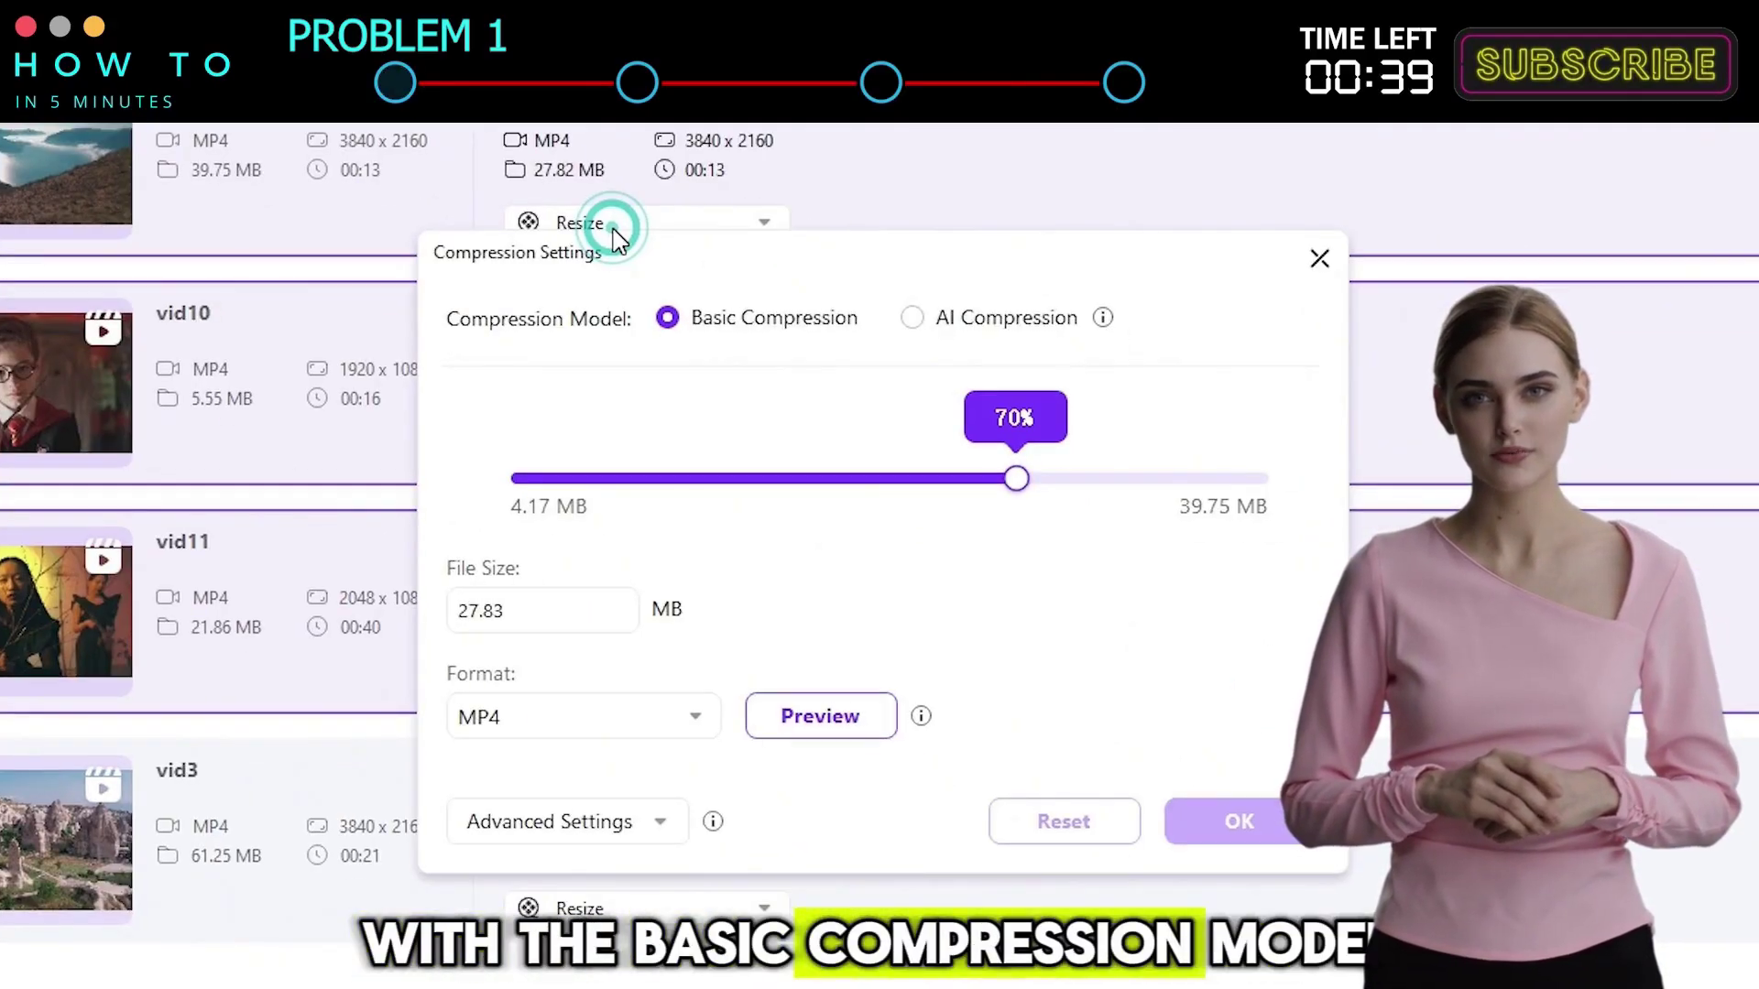
left_click_drag(534, 612, 442, 614)
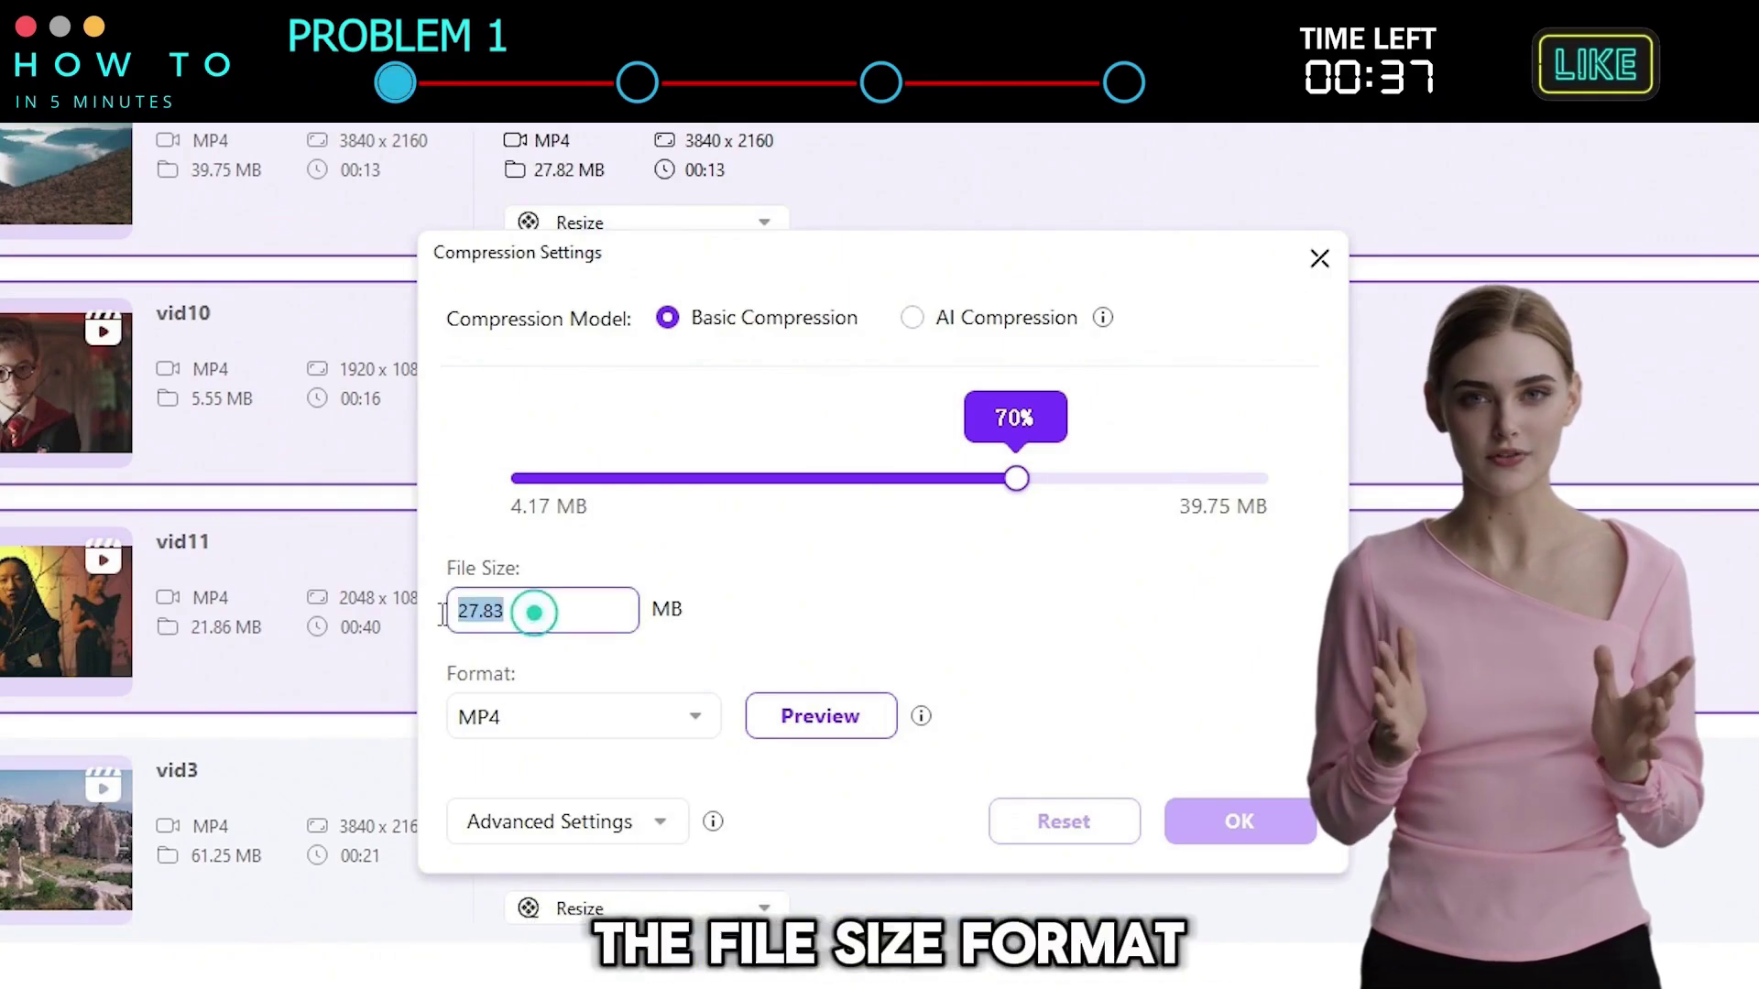
left_click(687, 717)
left_click(513, 760)
left_click(593, 818)
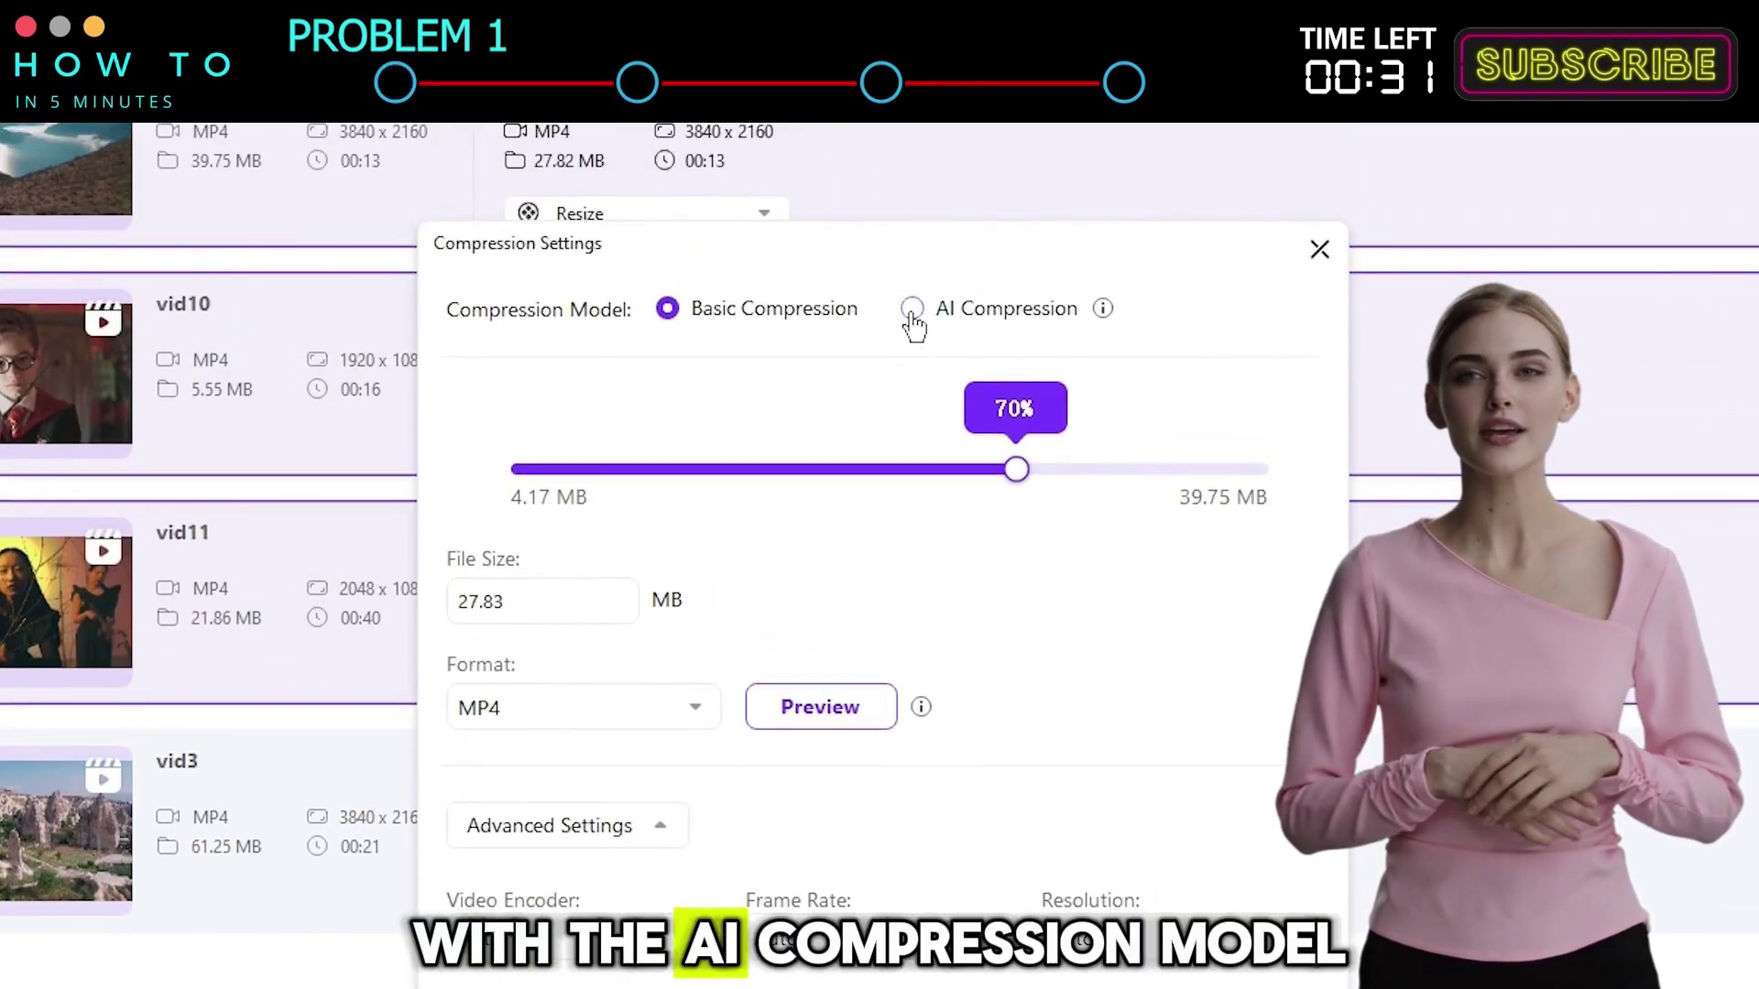
left_click(911, 126)
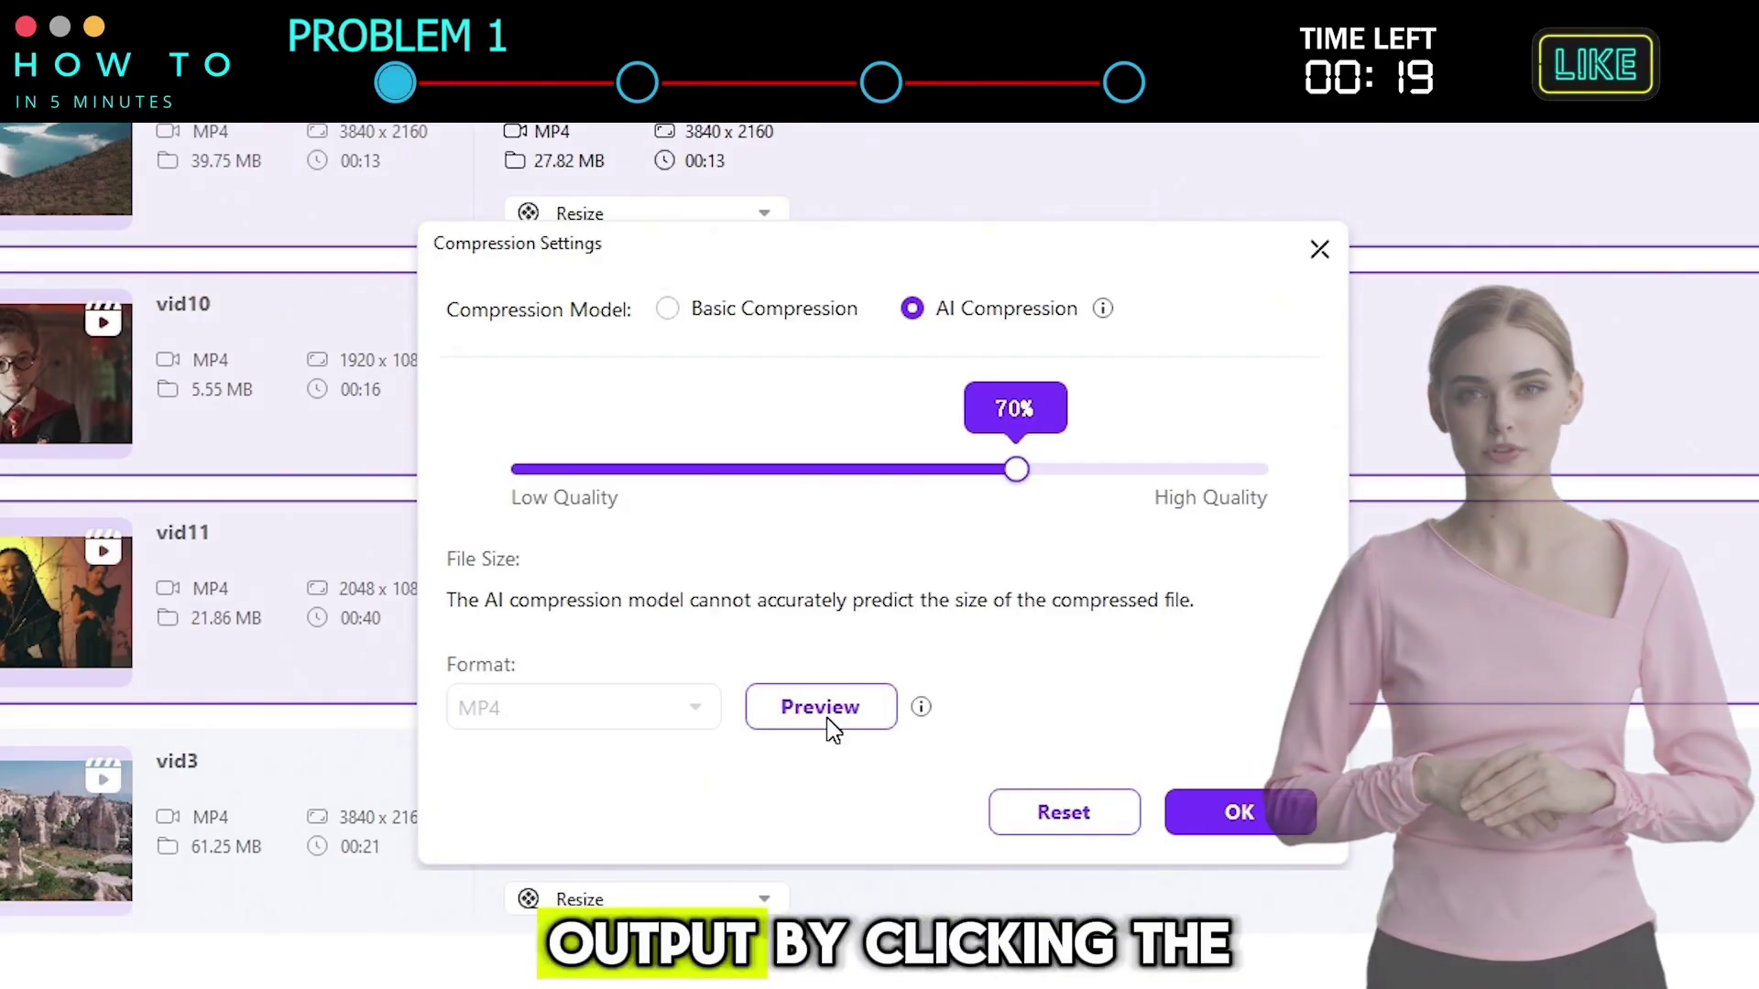
left_click(825, 710)
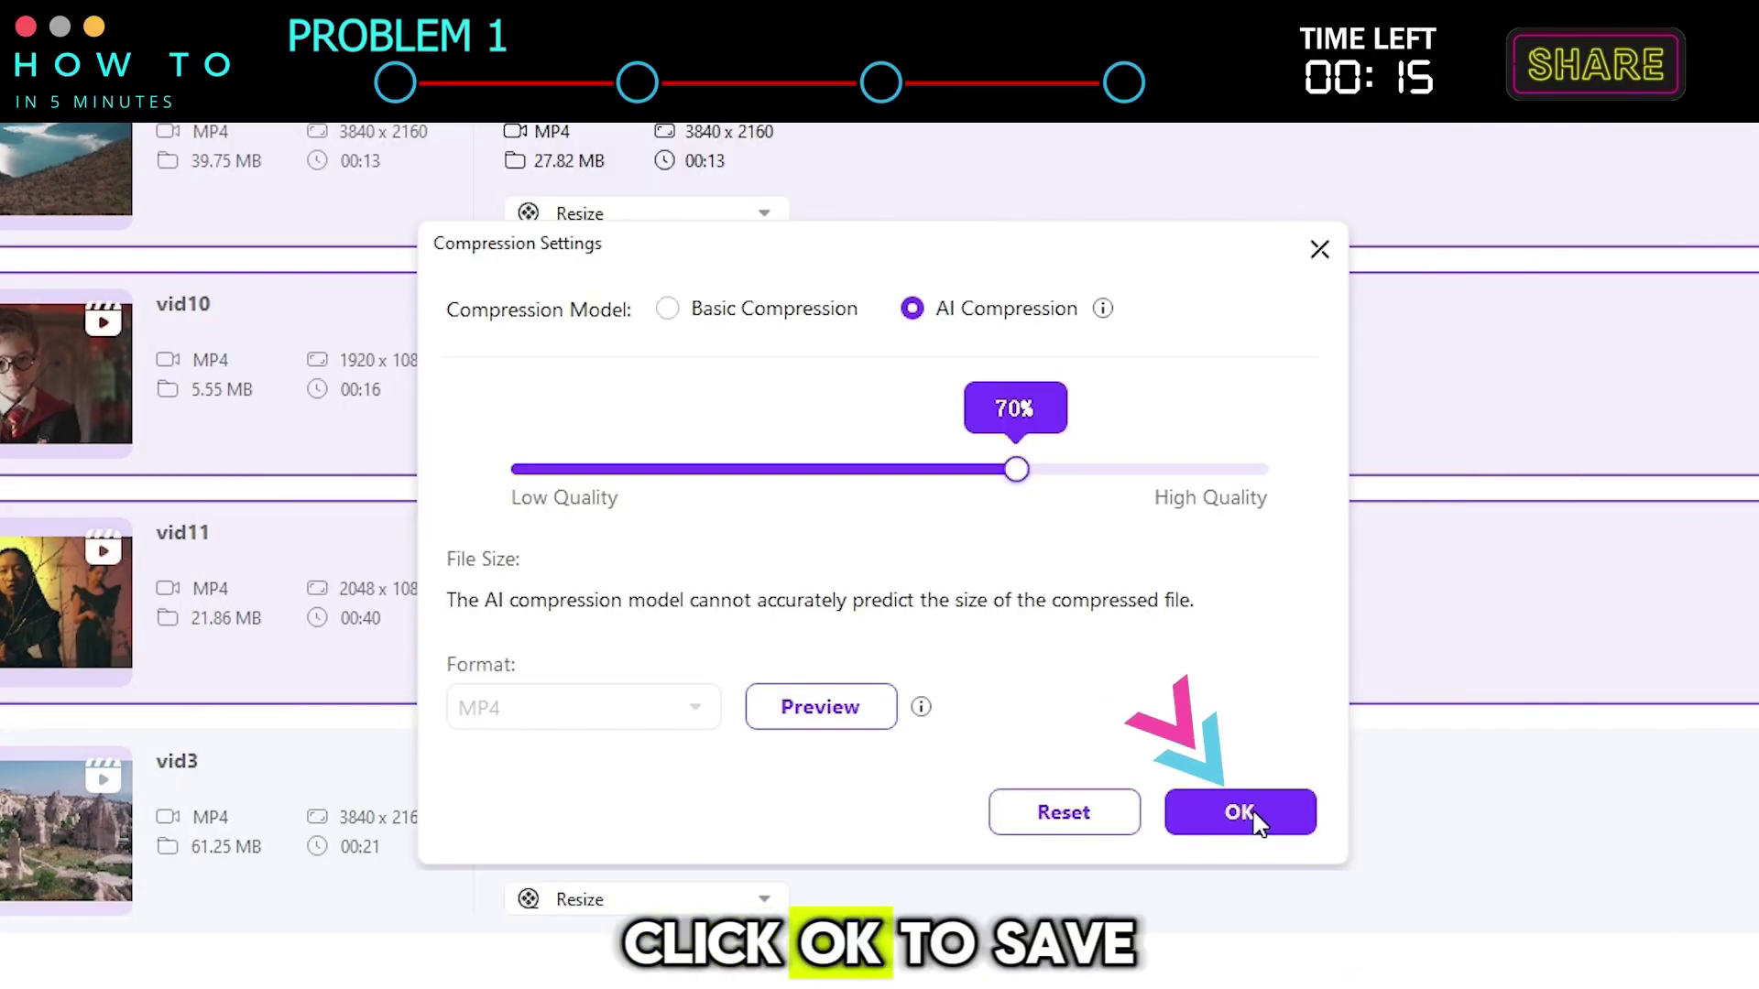
left_click(1246, 815)
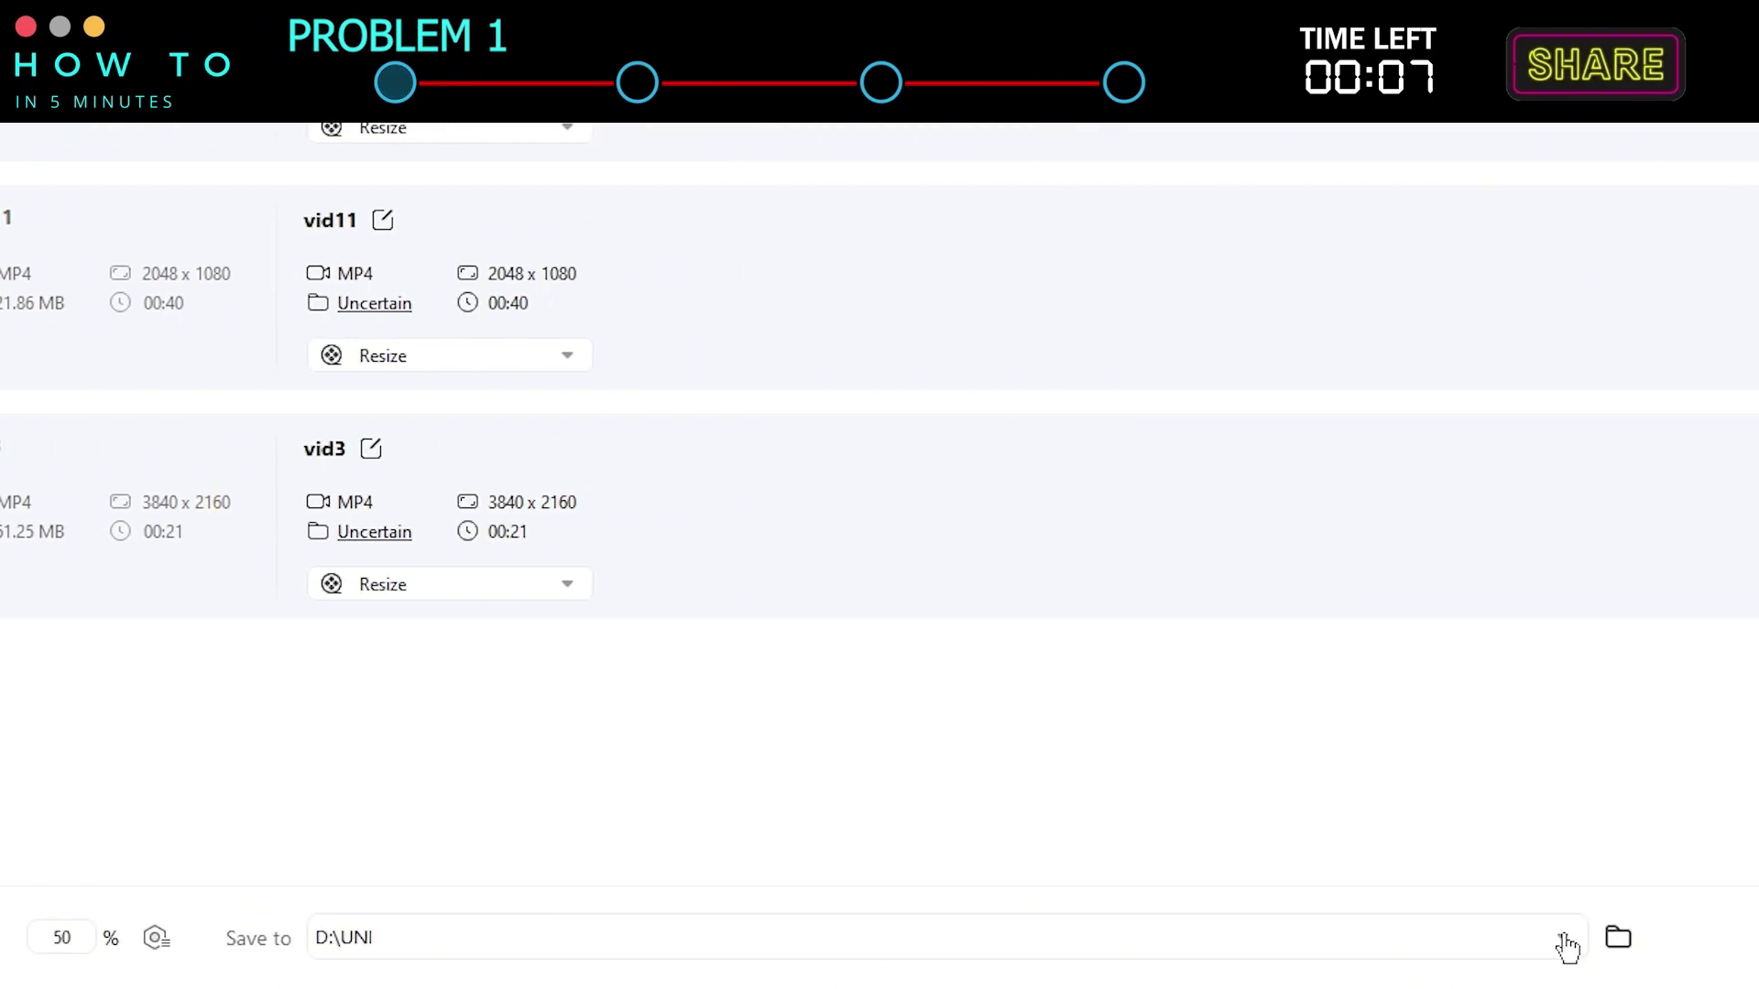
Step: Set the output folder to D:\UNI\result and compress all four videos
left_click(1564, 936)
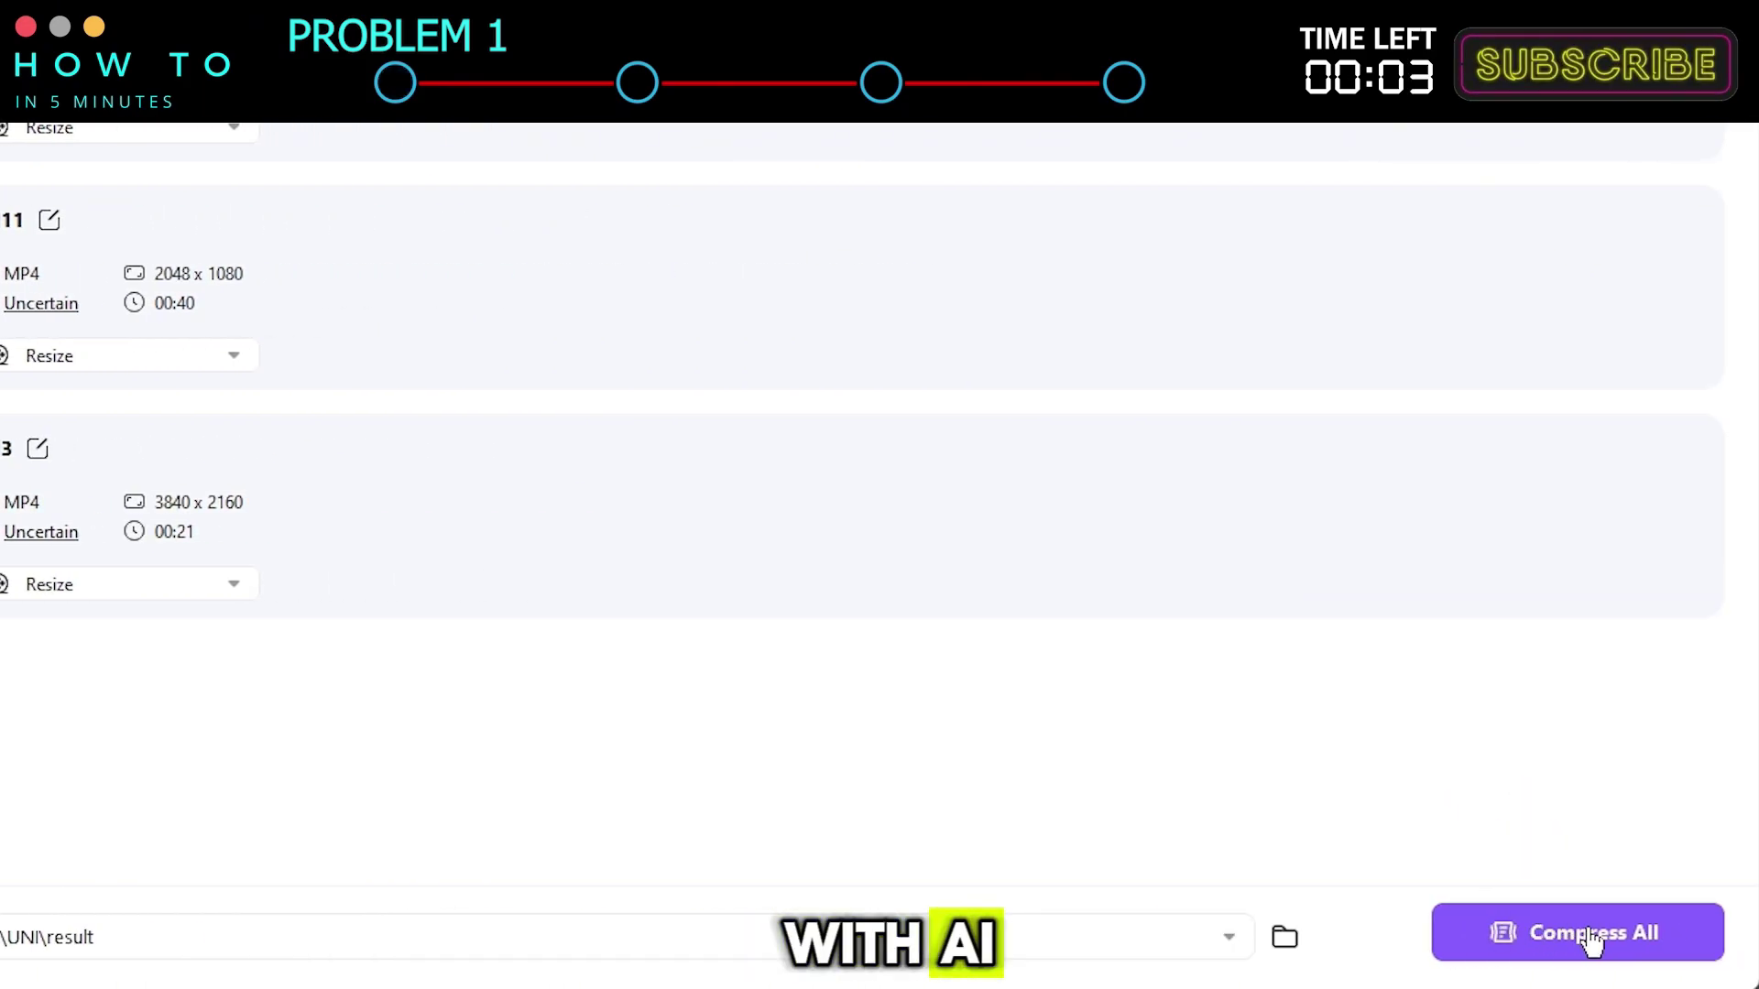
left_click(1592, 939)
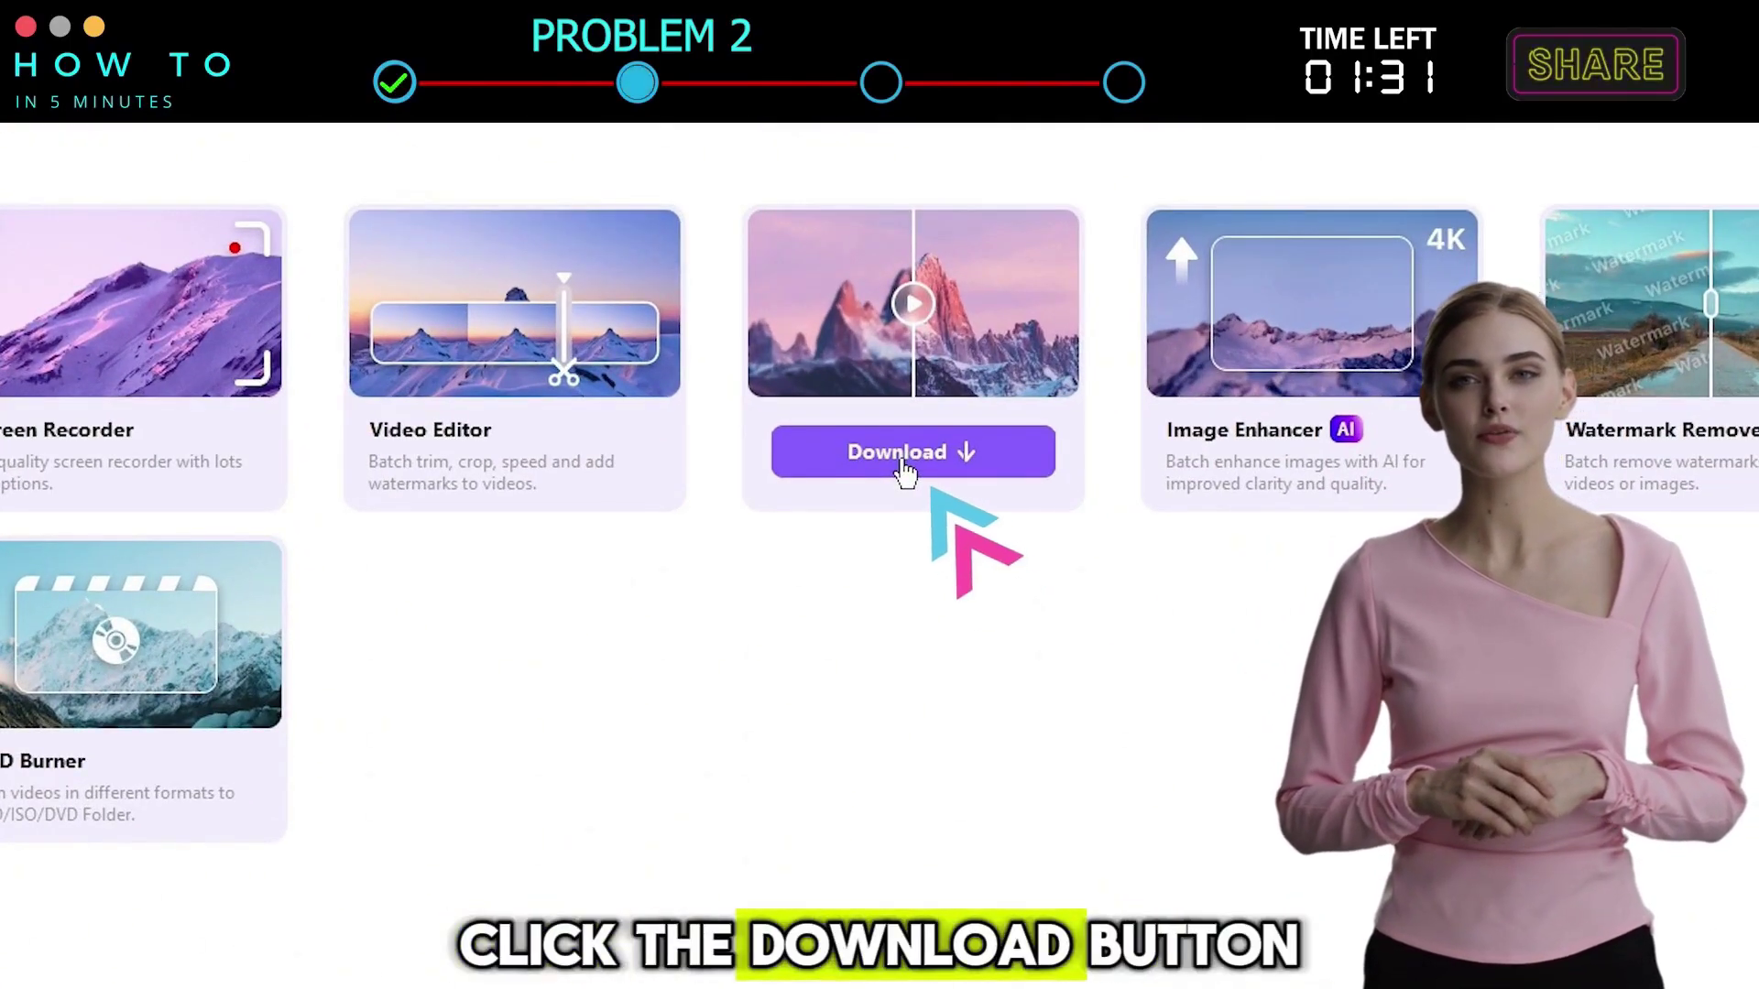
Step: Download the Video Enhancer and load the chameleon clip vid7 into it
left_click(903, 467)
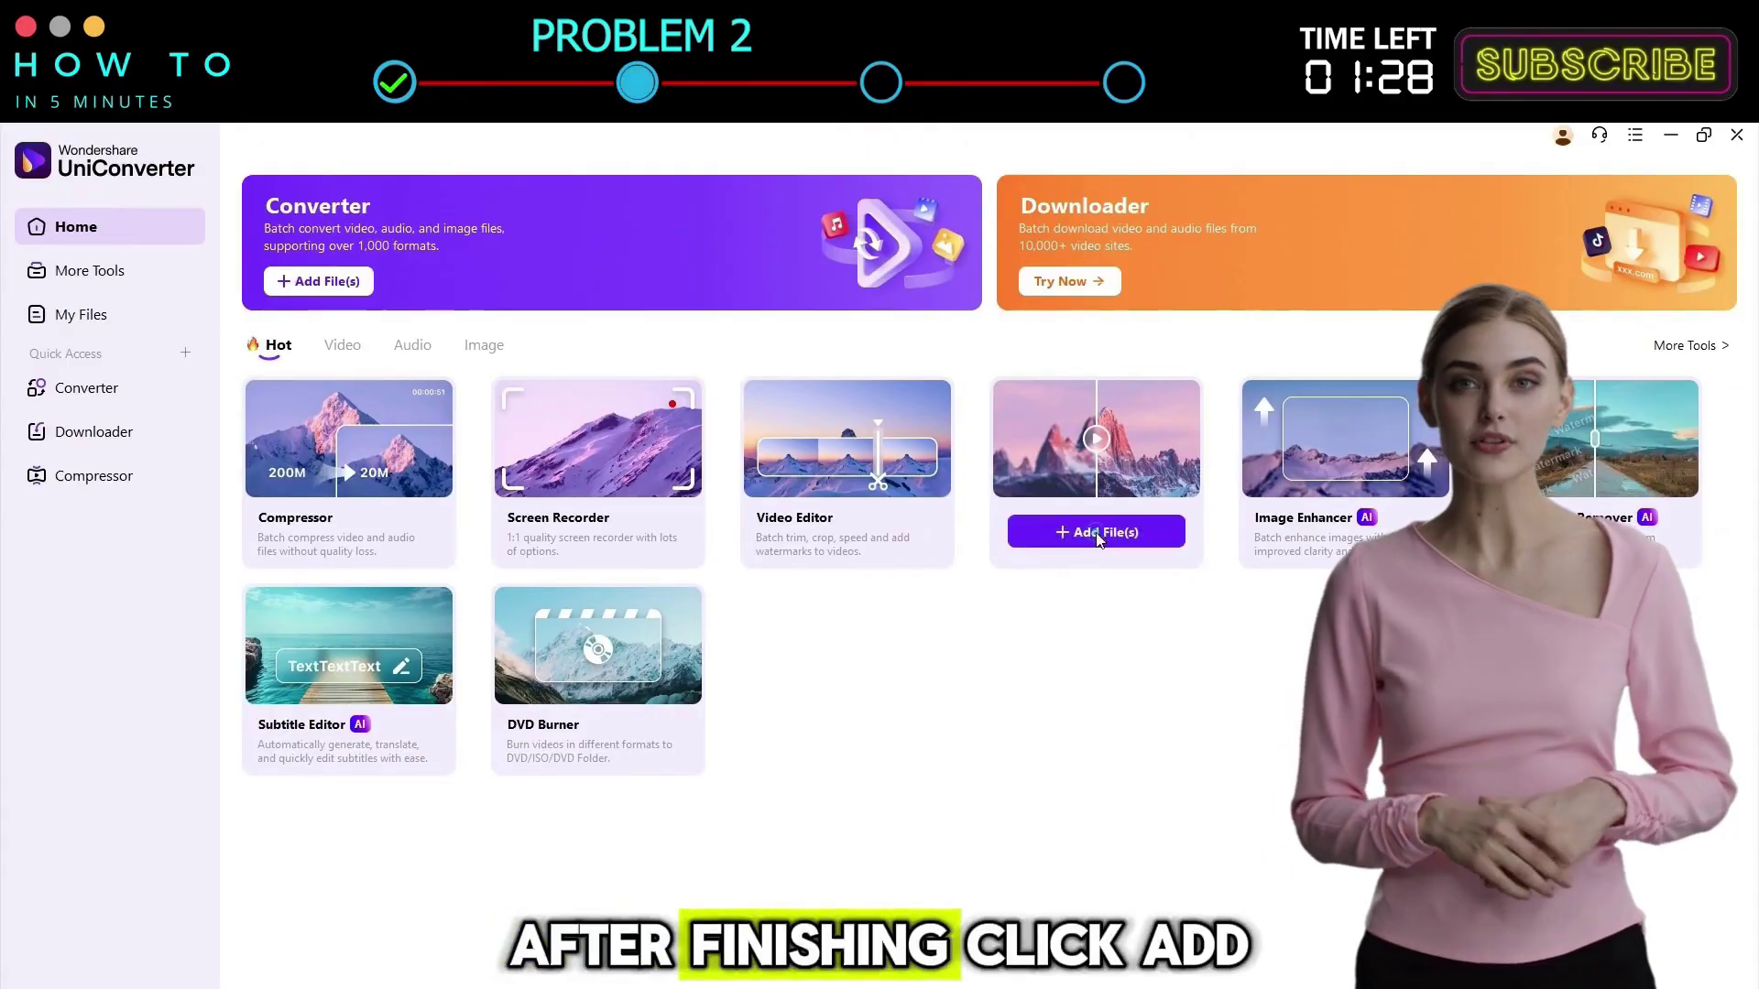
left_click(1100, 534)
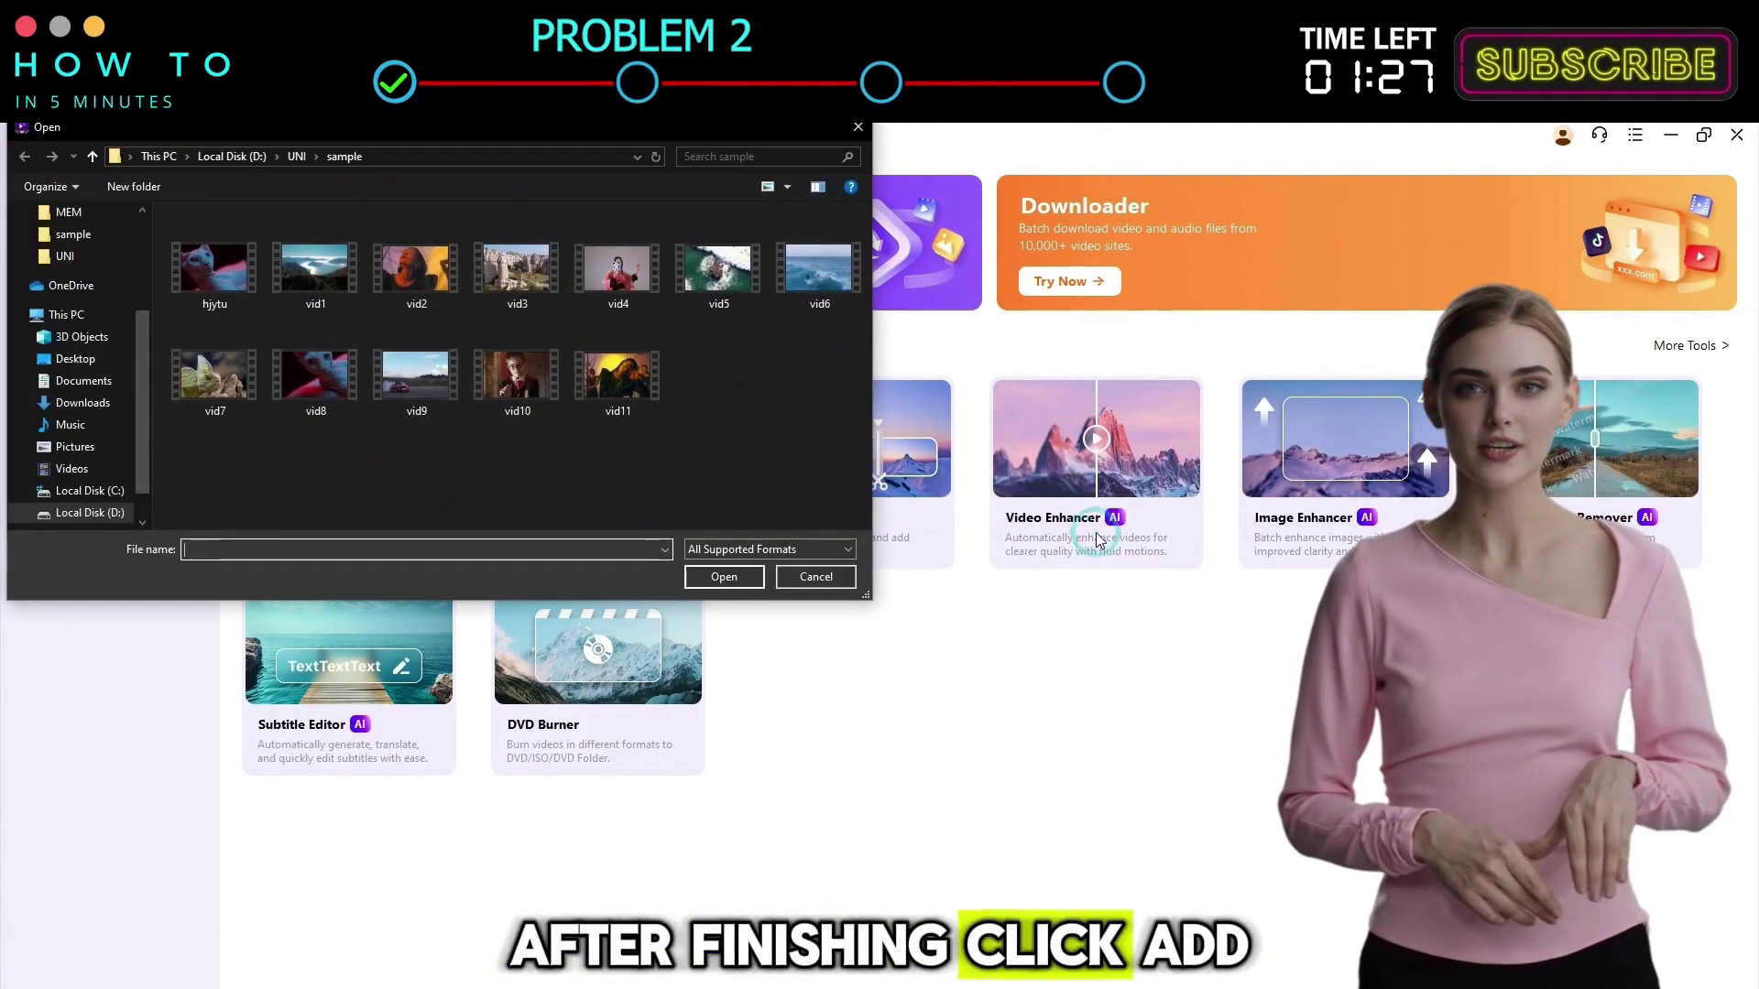
left_click(215, 375)
left_click(724, 576)
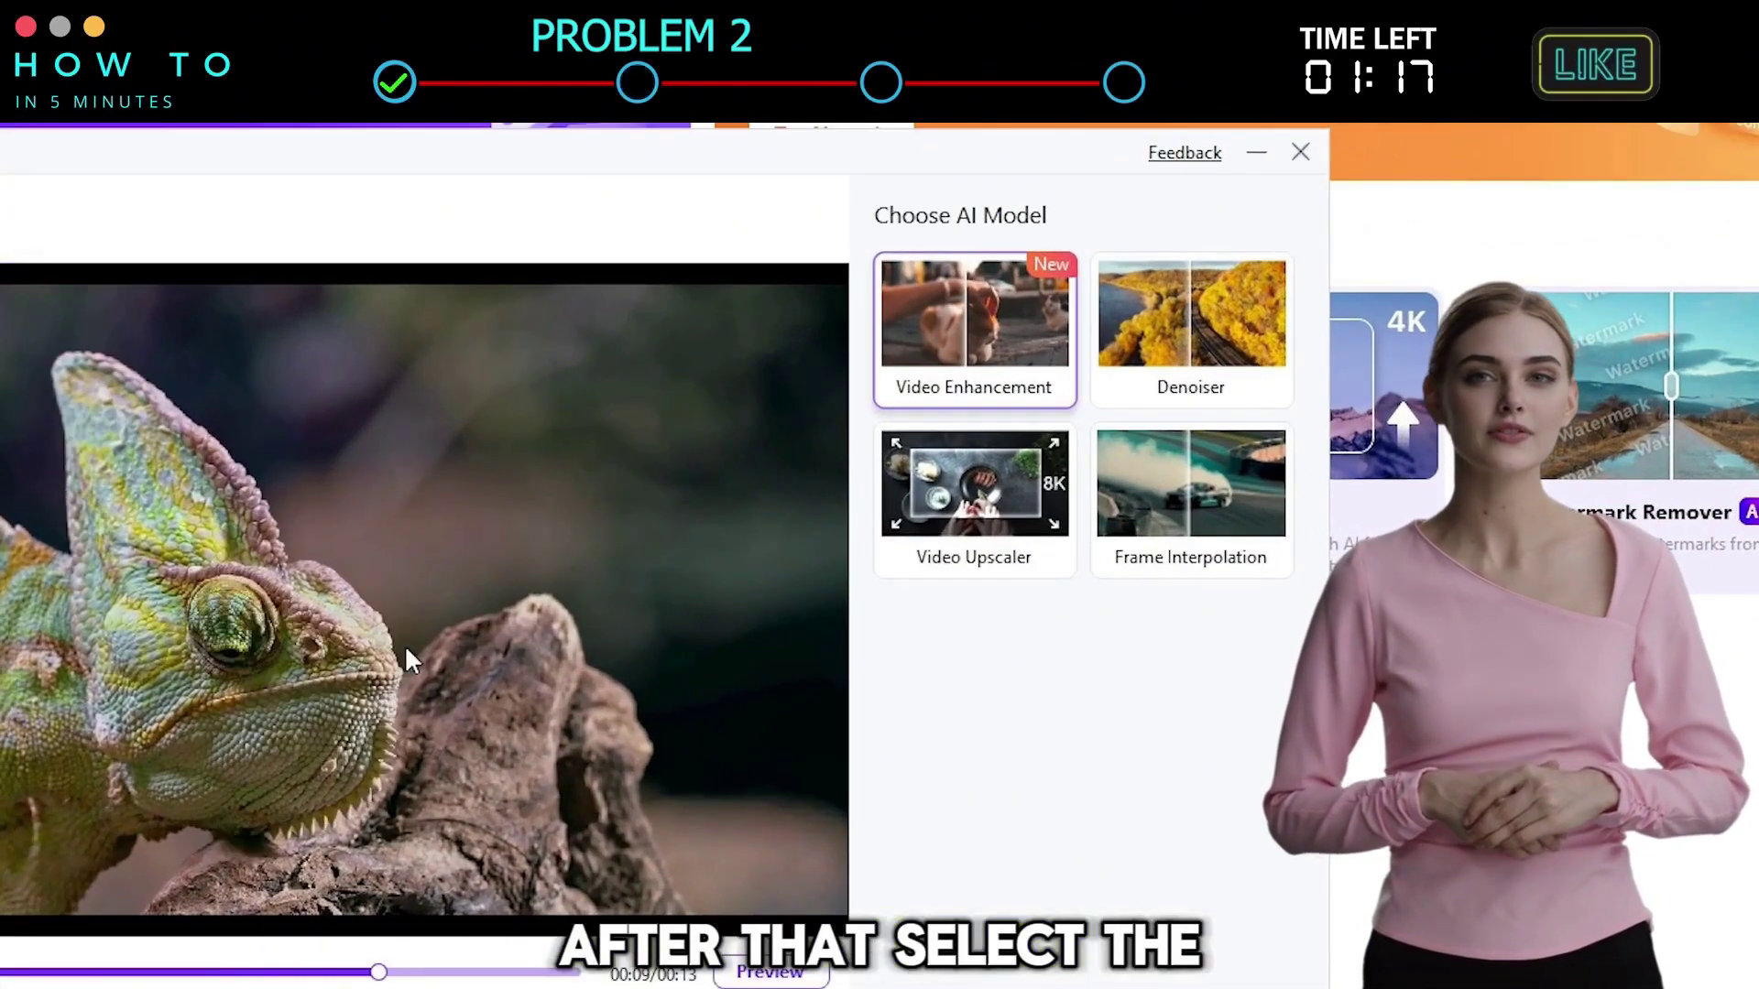
mouse_move(983, 361)
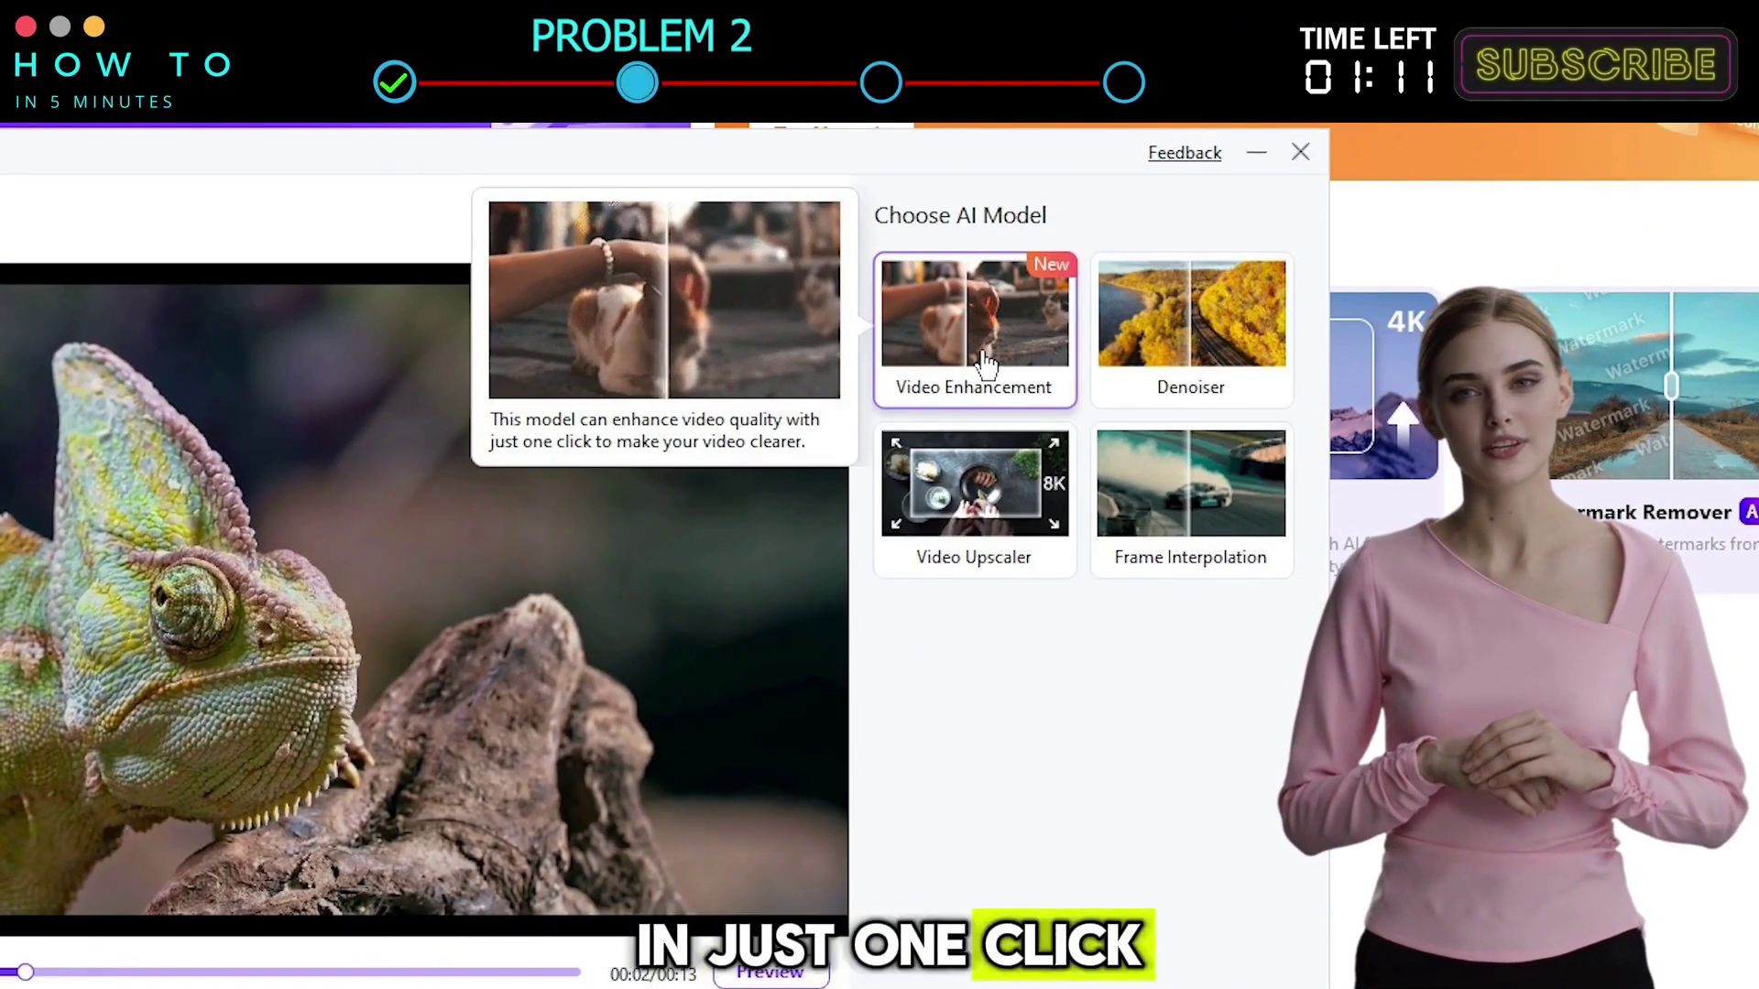
mouse_move(1200, 356)
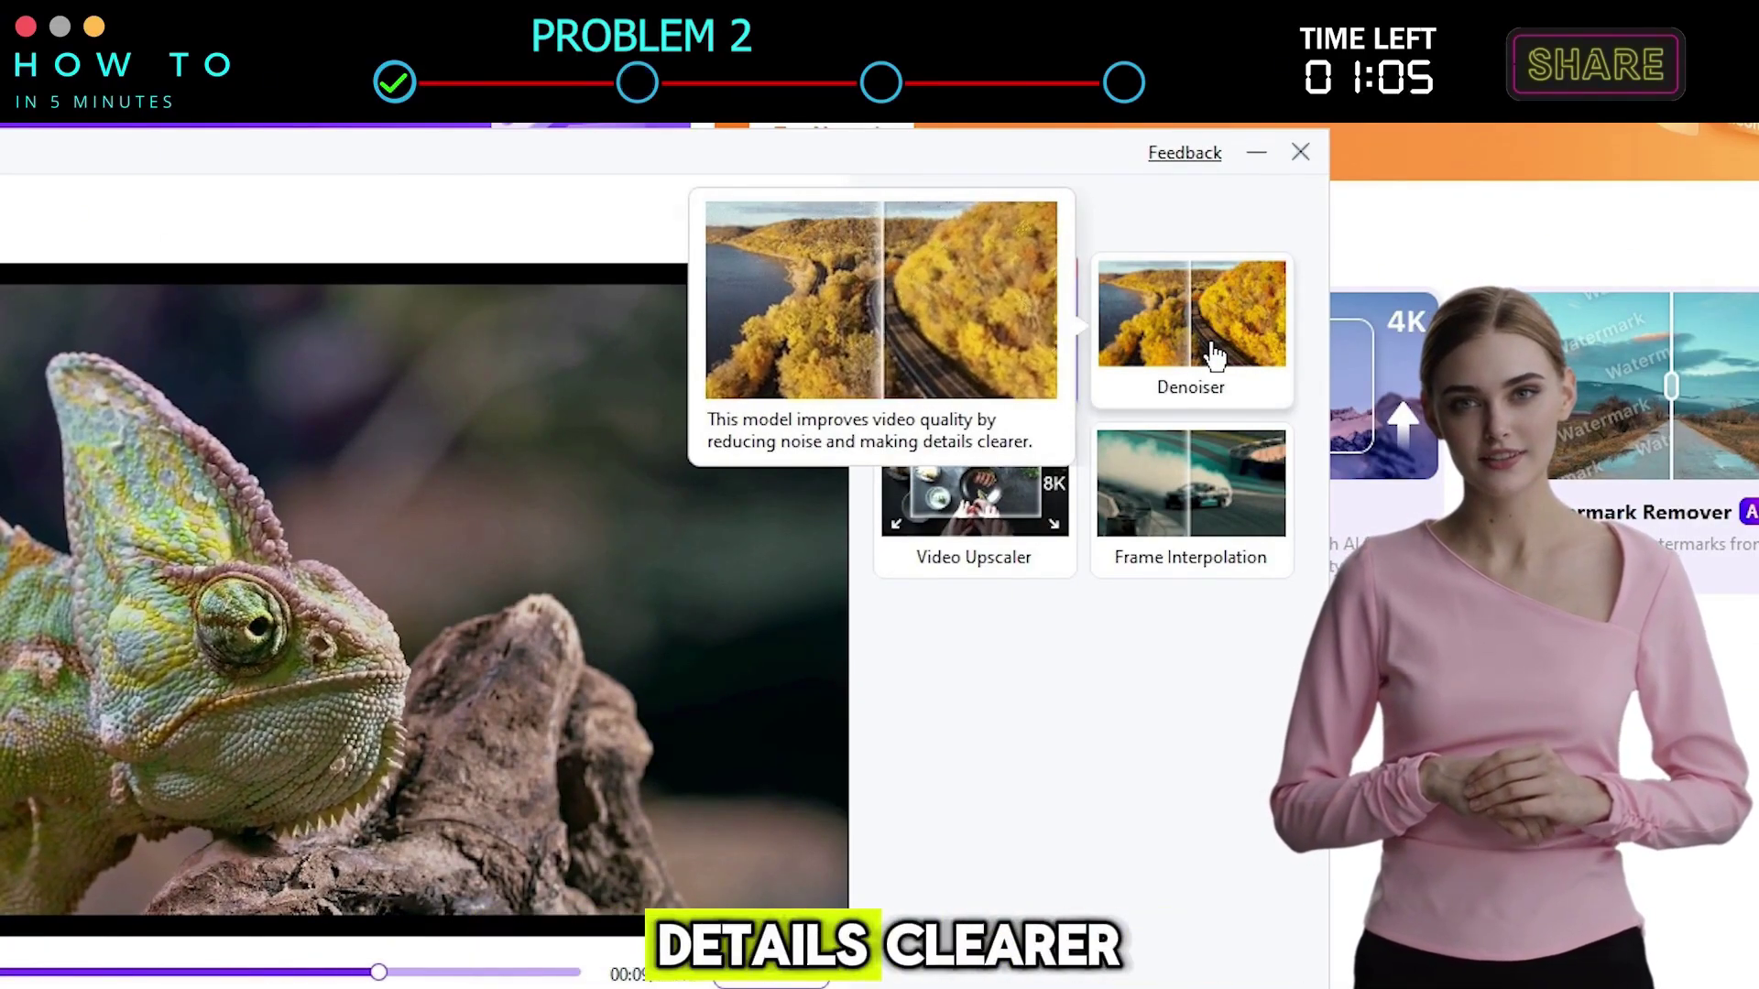
mouse_move(969, 499)
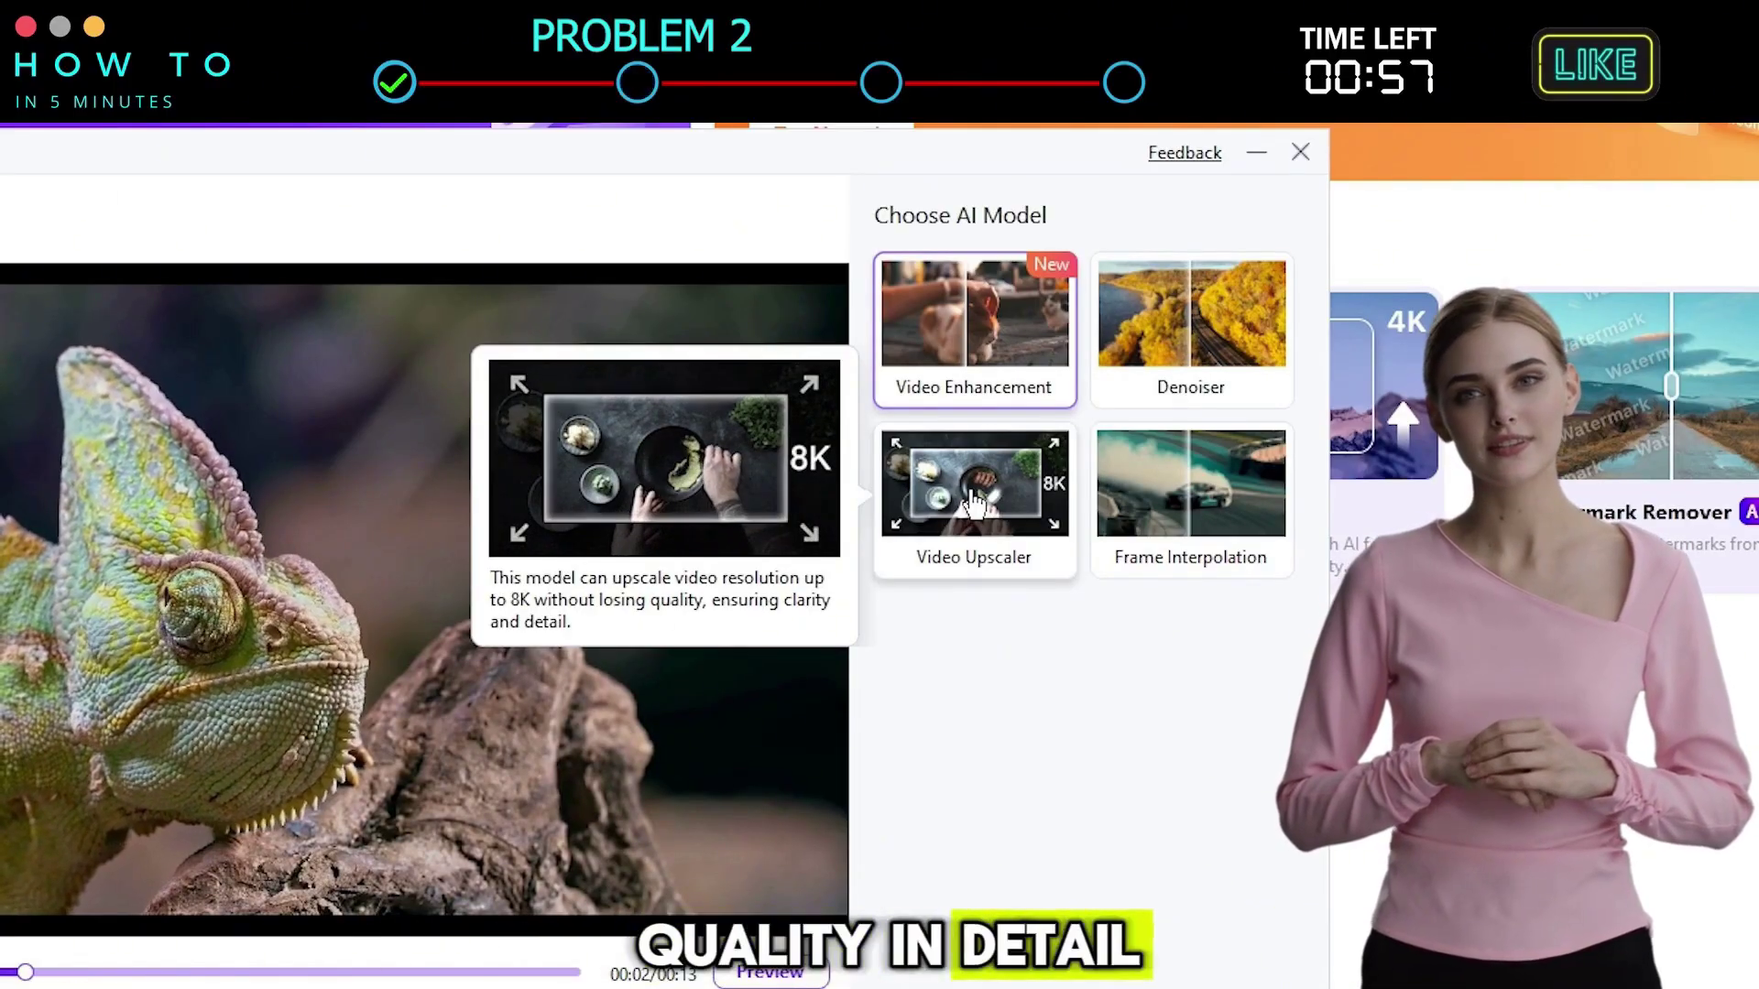
mouse_move(1182, 518)
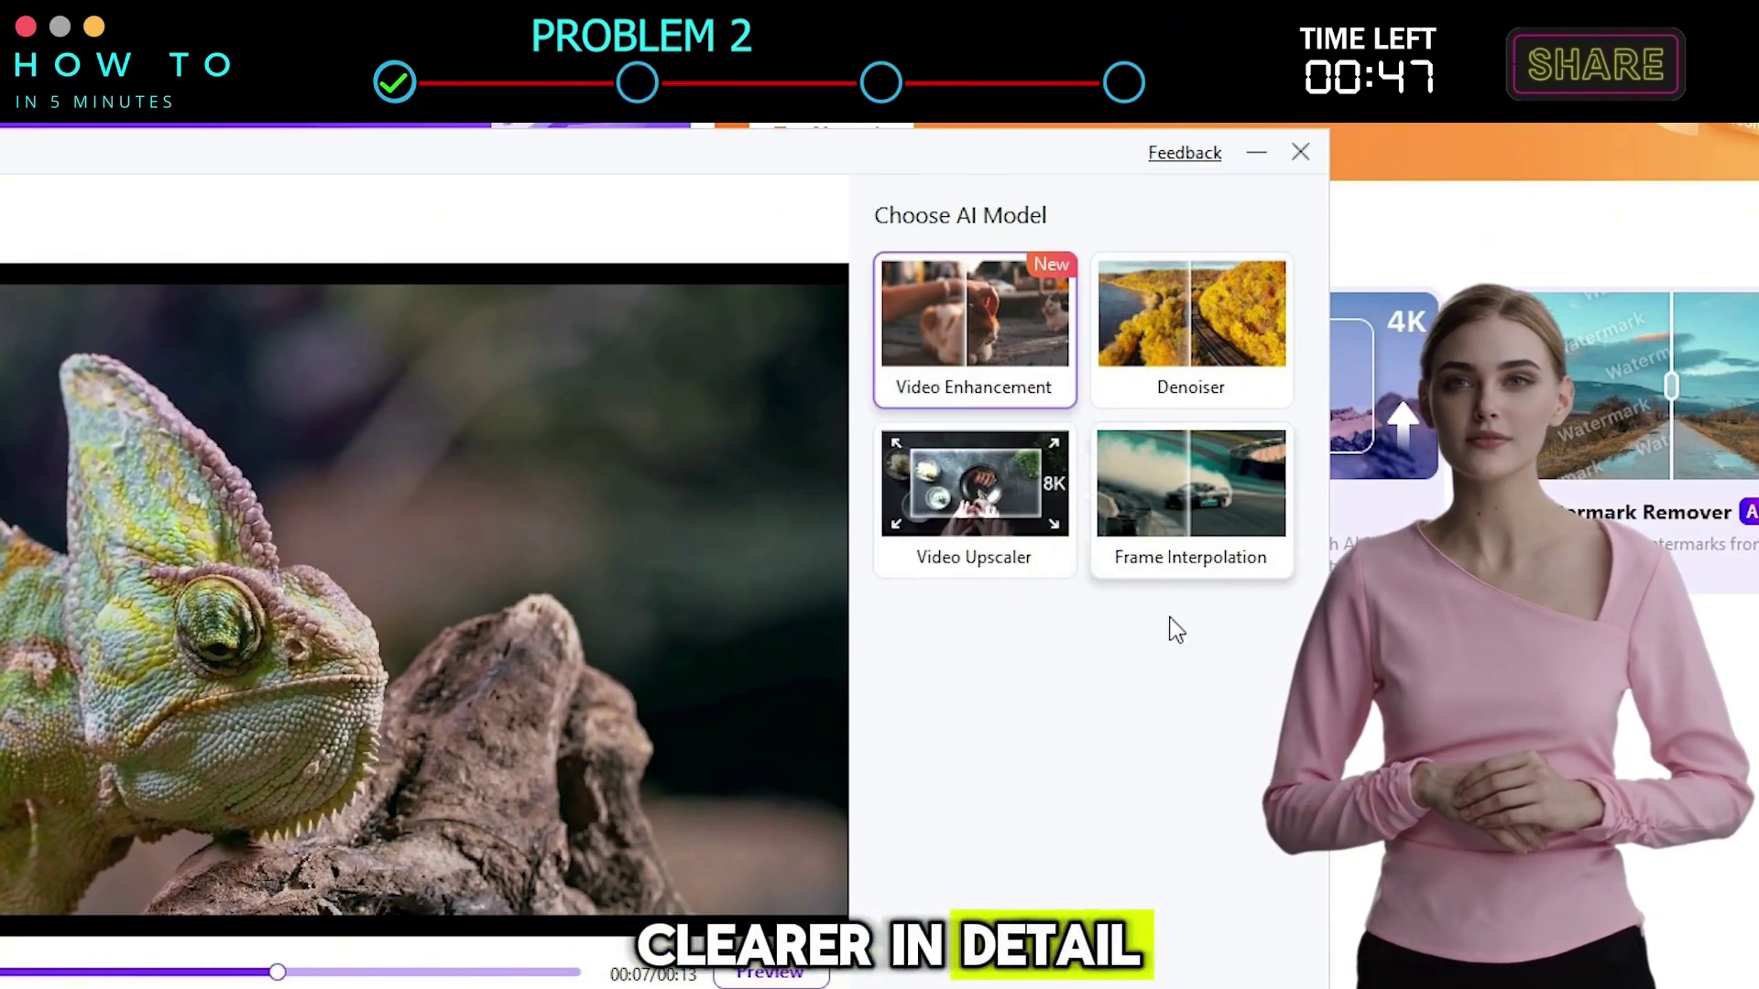
mouse_move(971, 332)
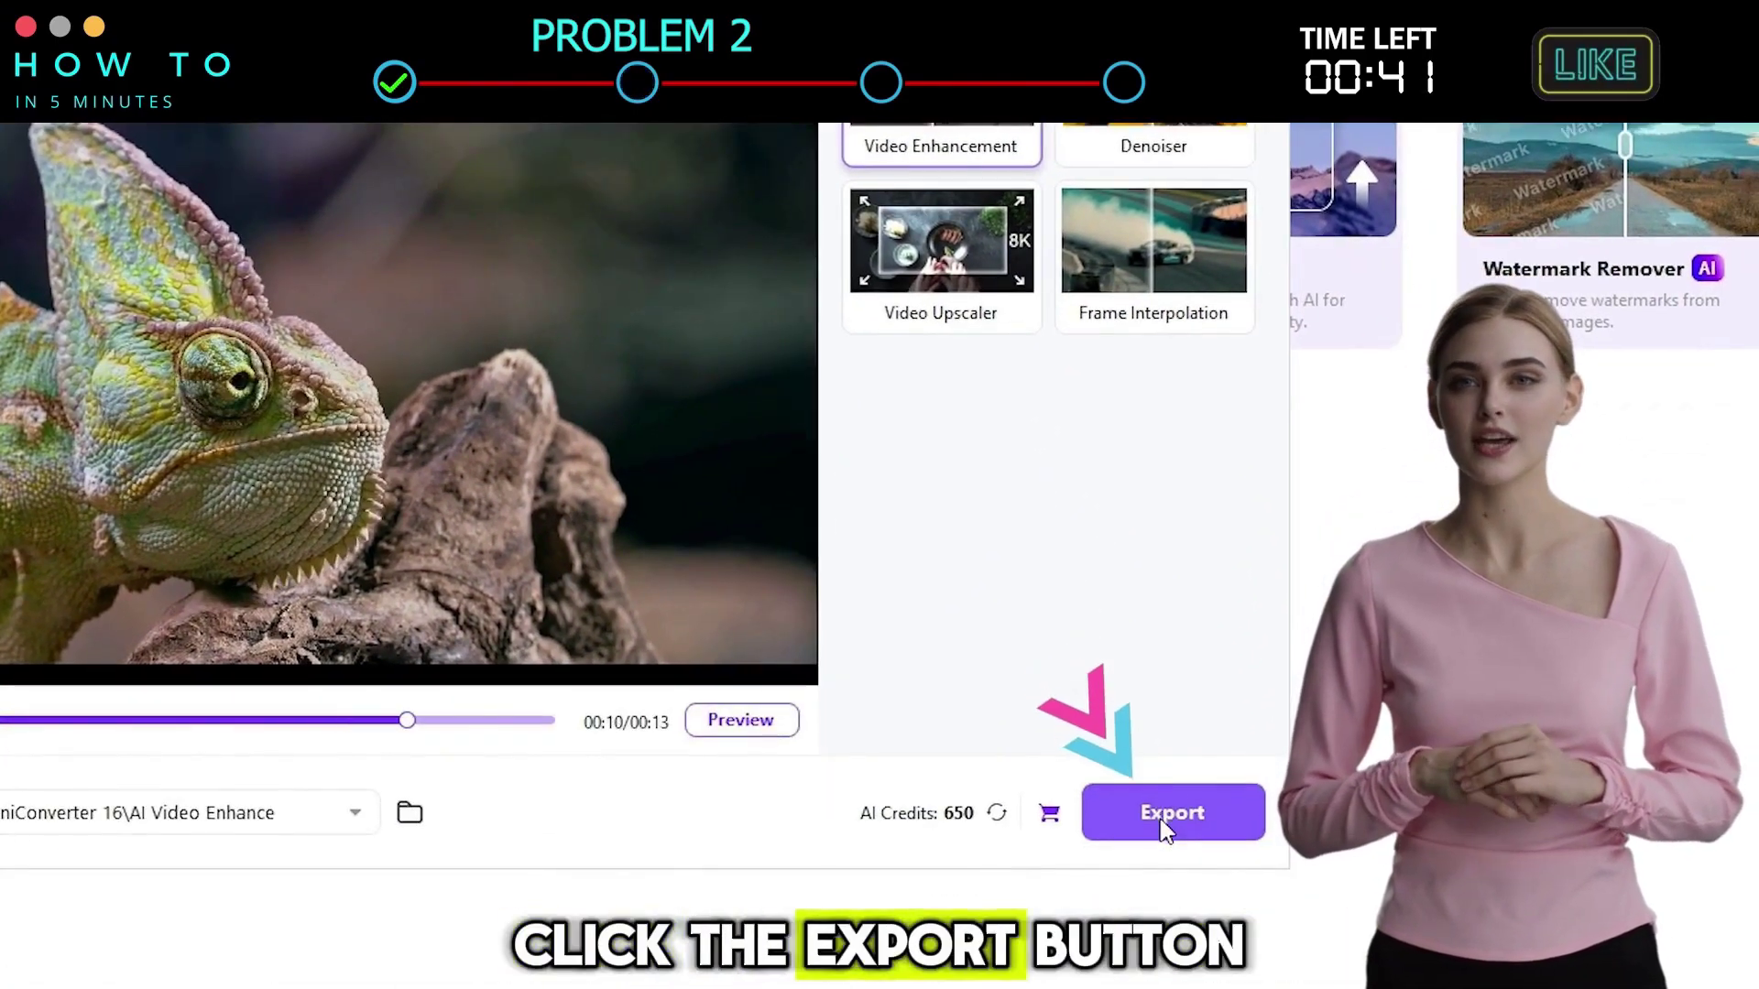
Step: Export the enhanced chameleon video from the AI Video Enhancer
left_click(1163, 825)
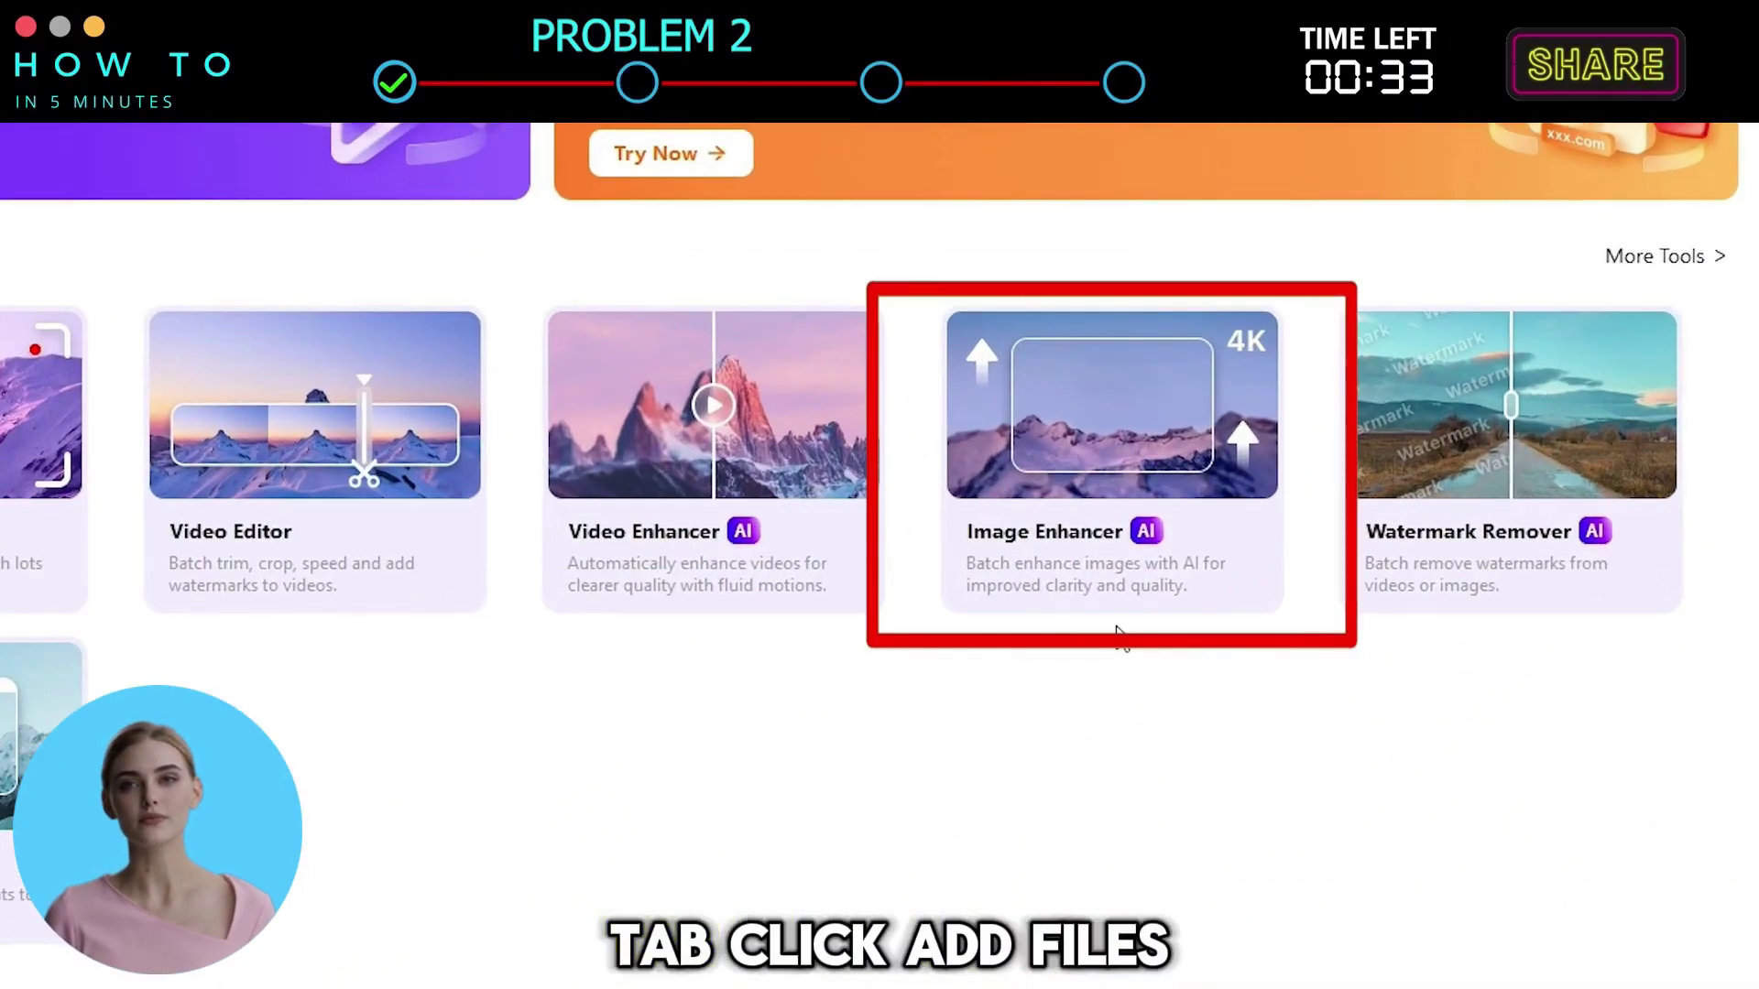
Step: Pick images from the sample folder for enhancement, starting with the frog image 43r3rfrg
mouse_move(1125, 563)
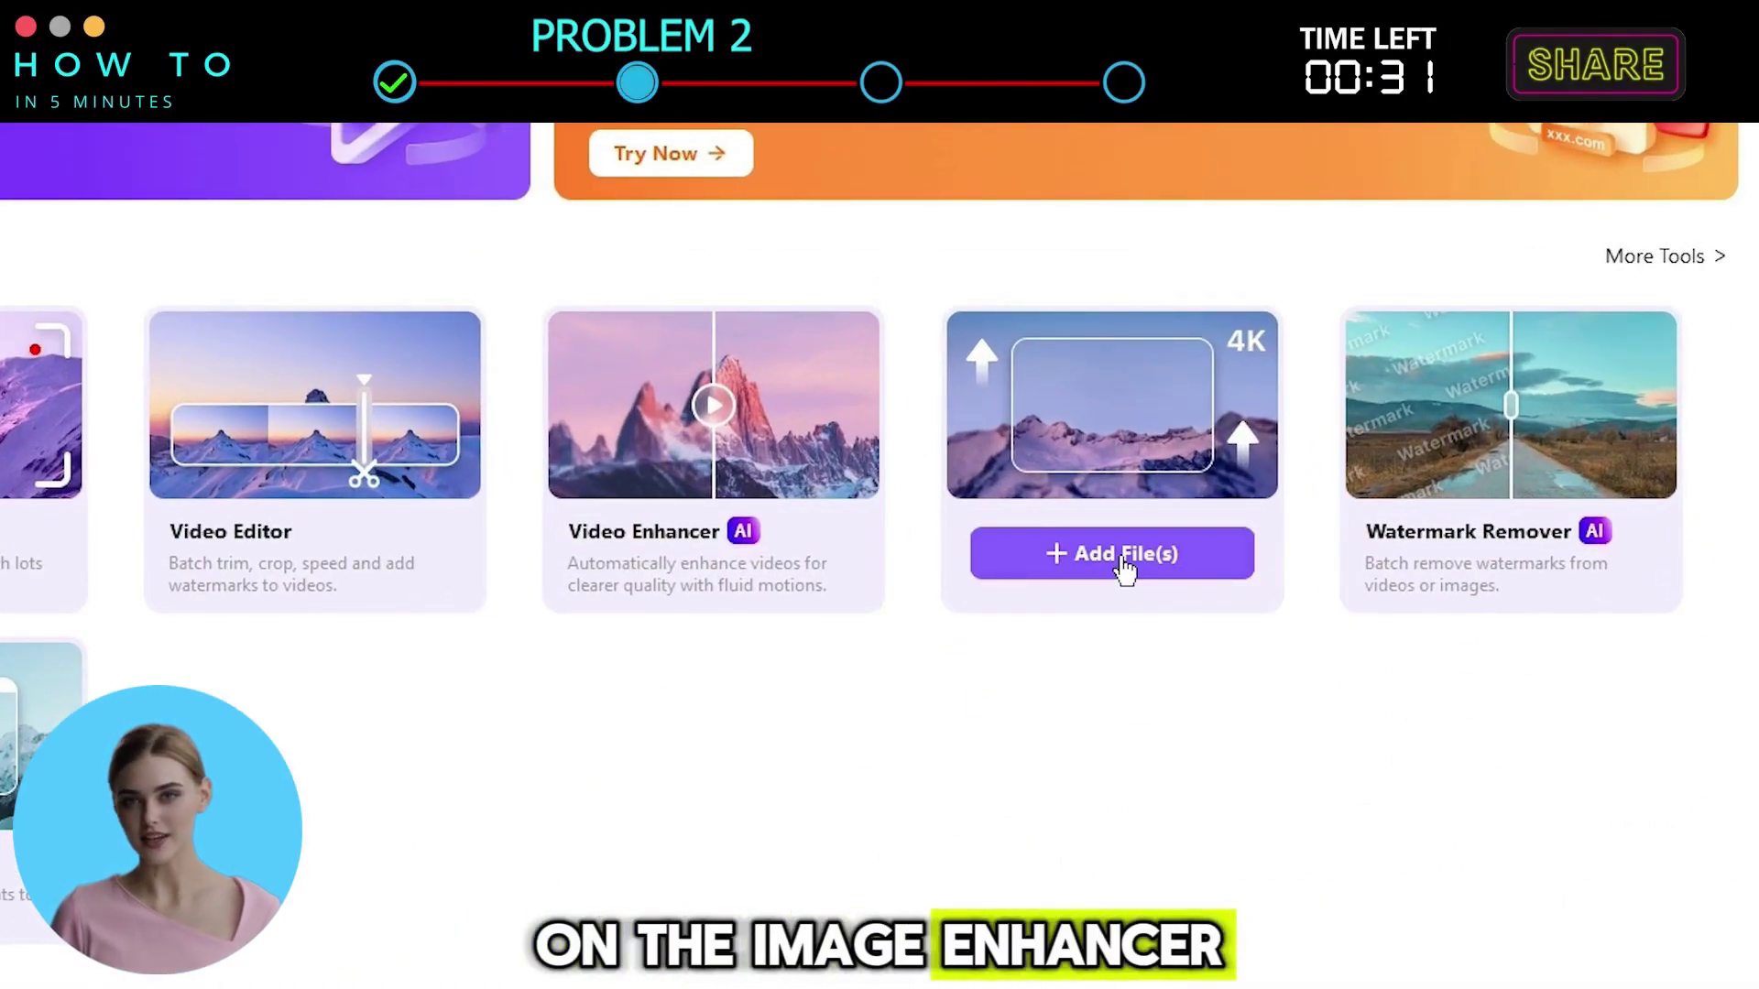
left_click(1125, 563)
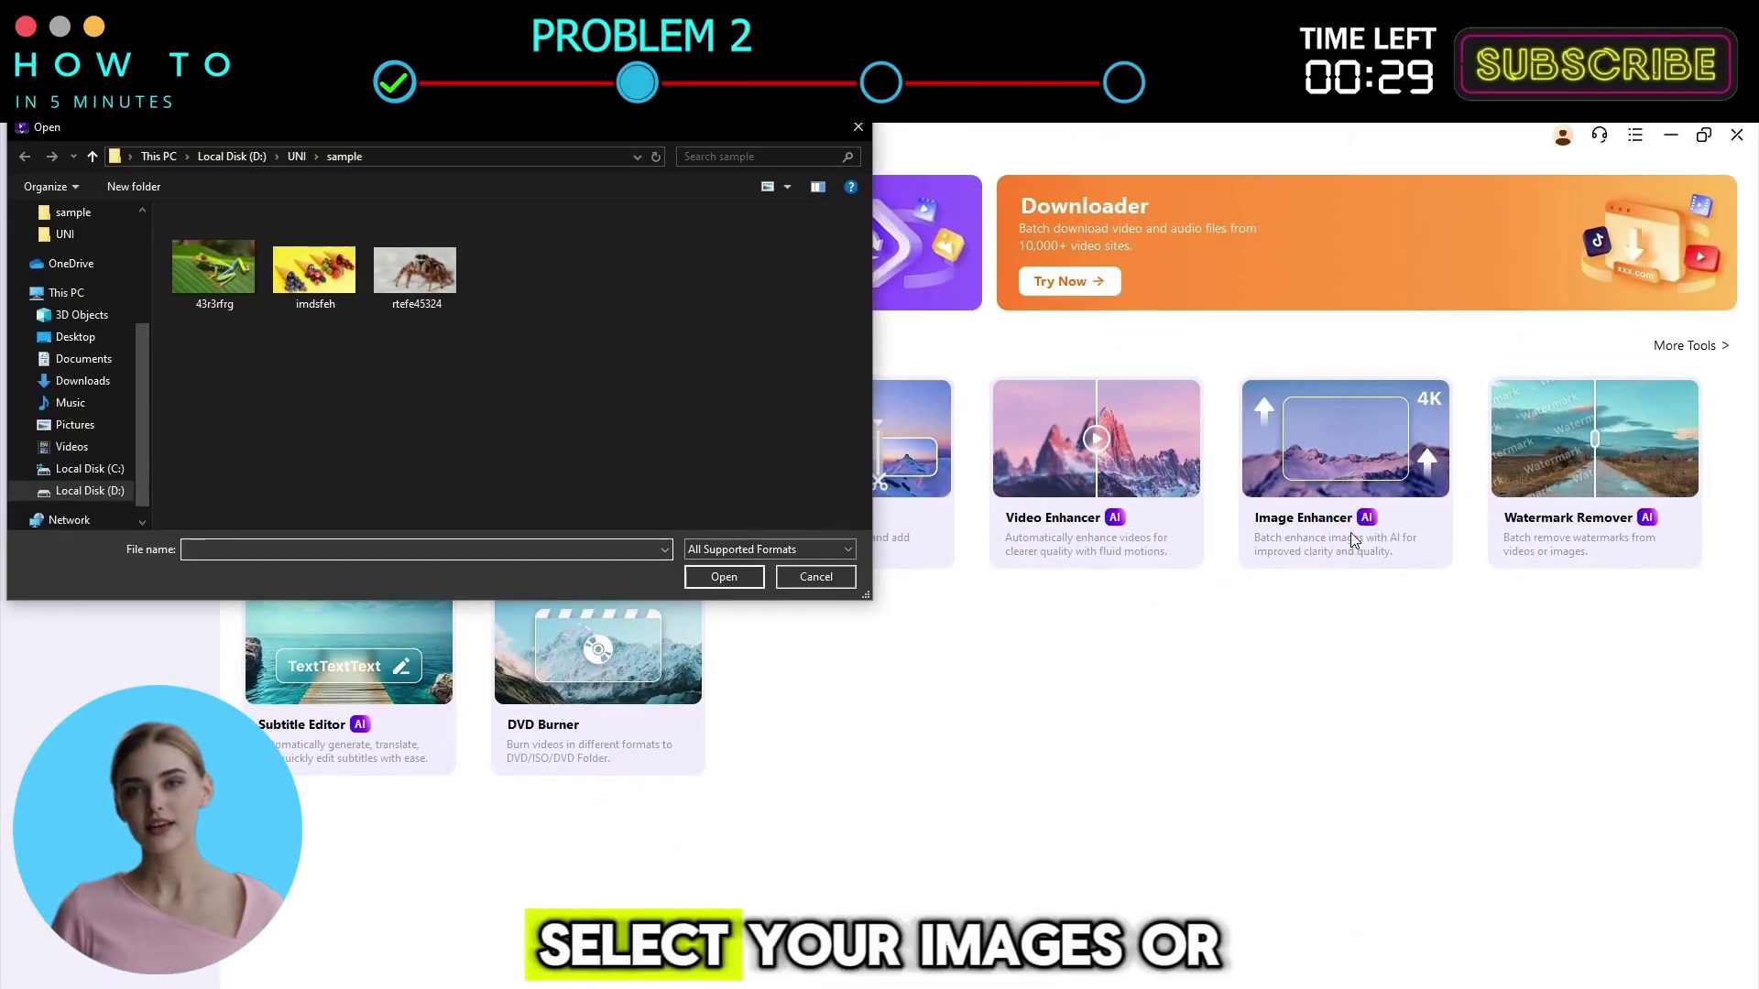
double_click(209, 289)
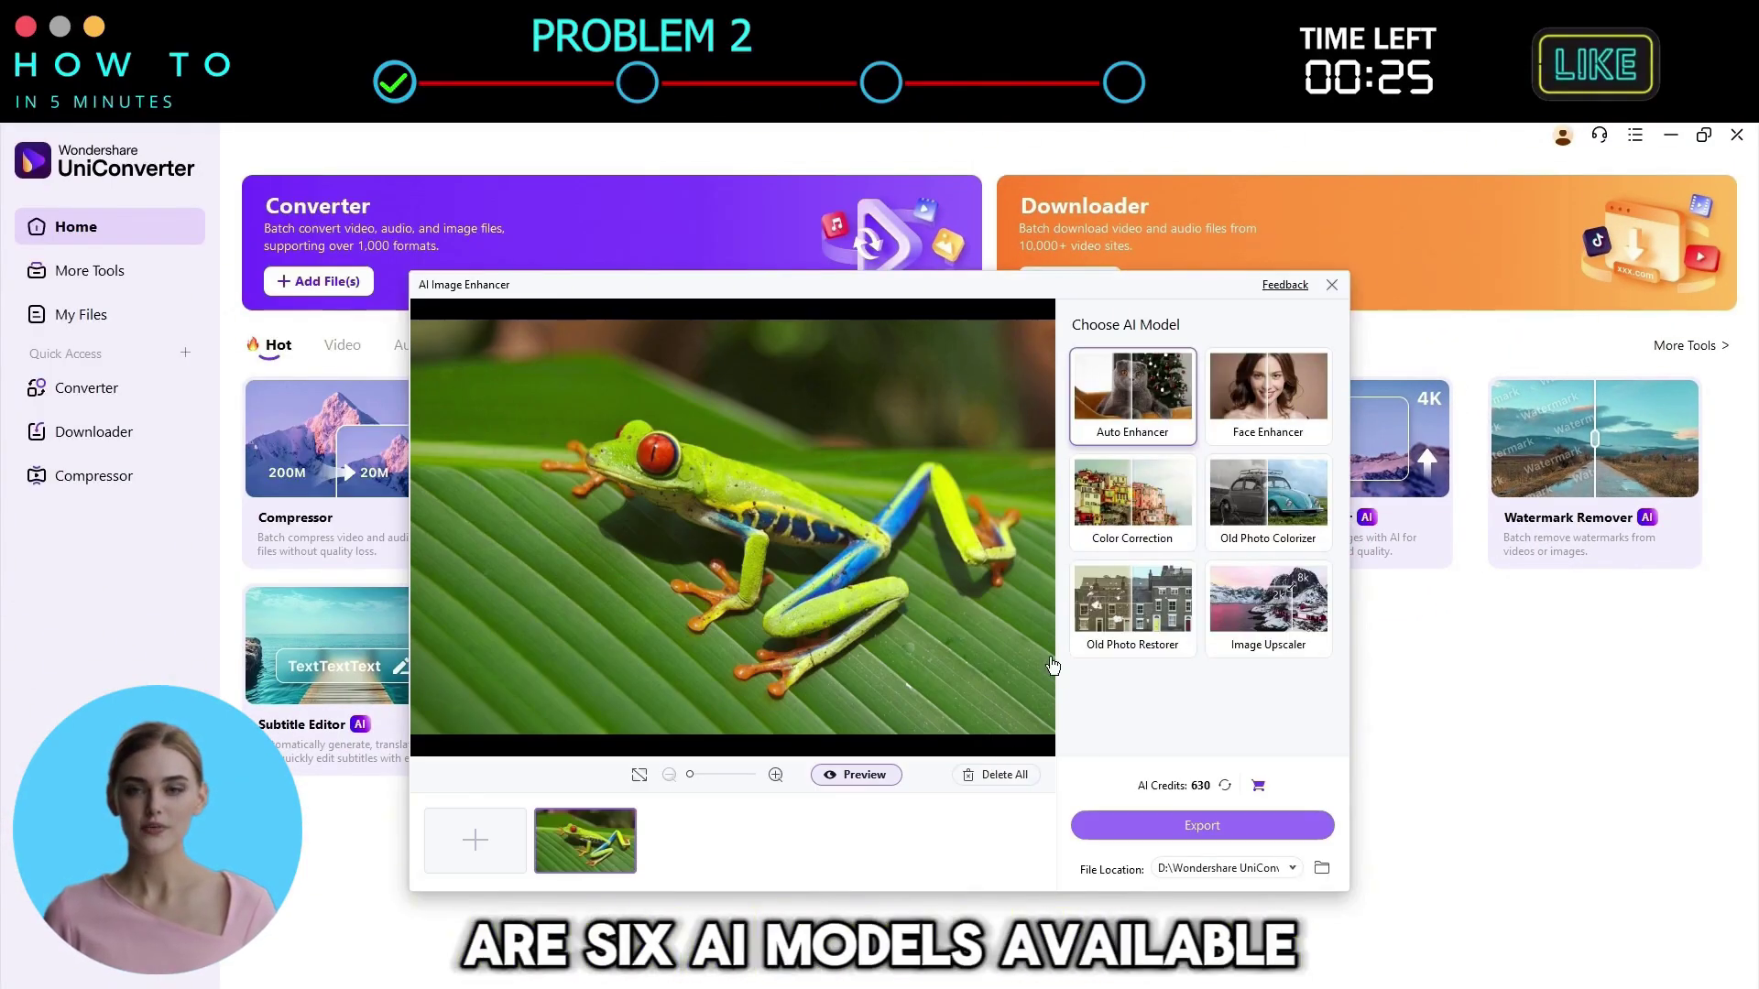
mouse_move(1136, 403)
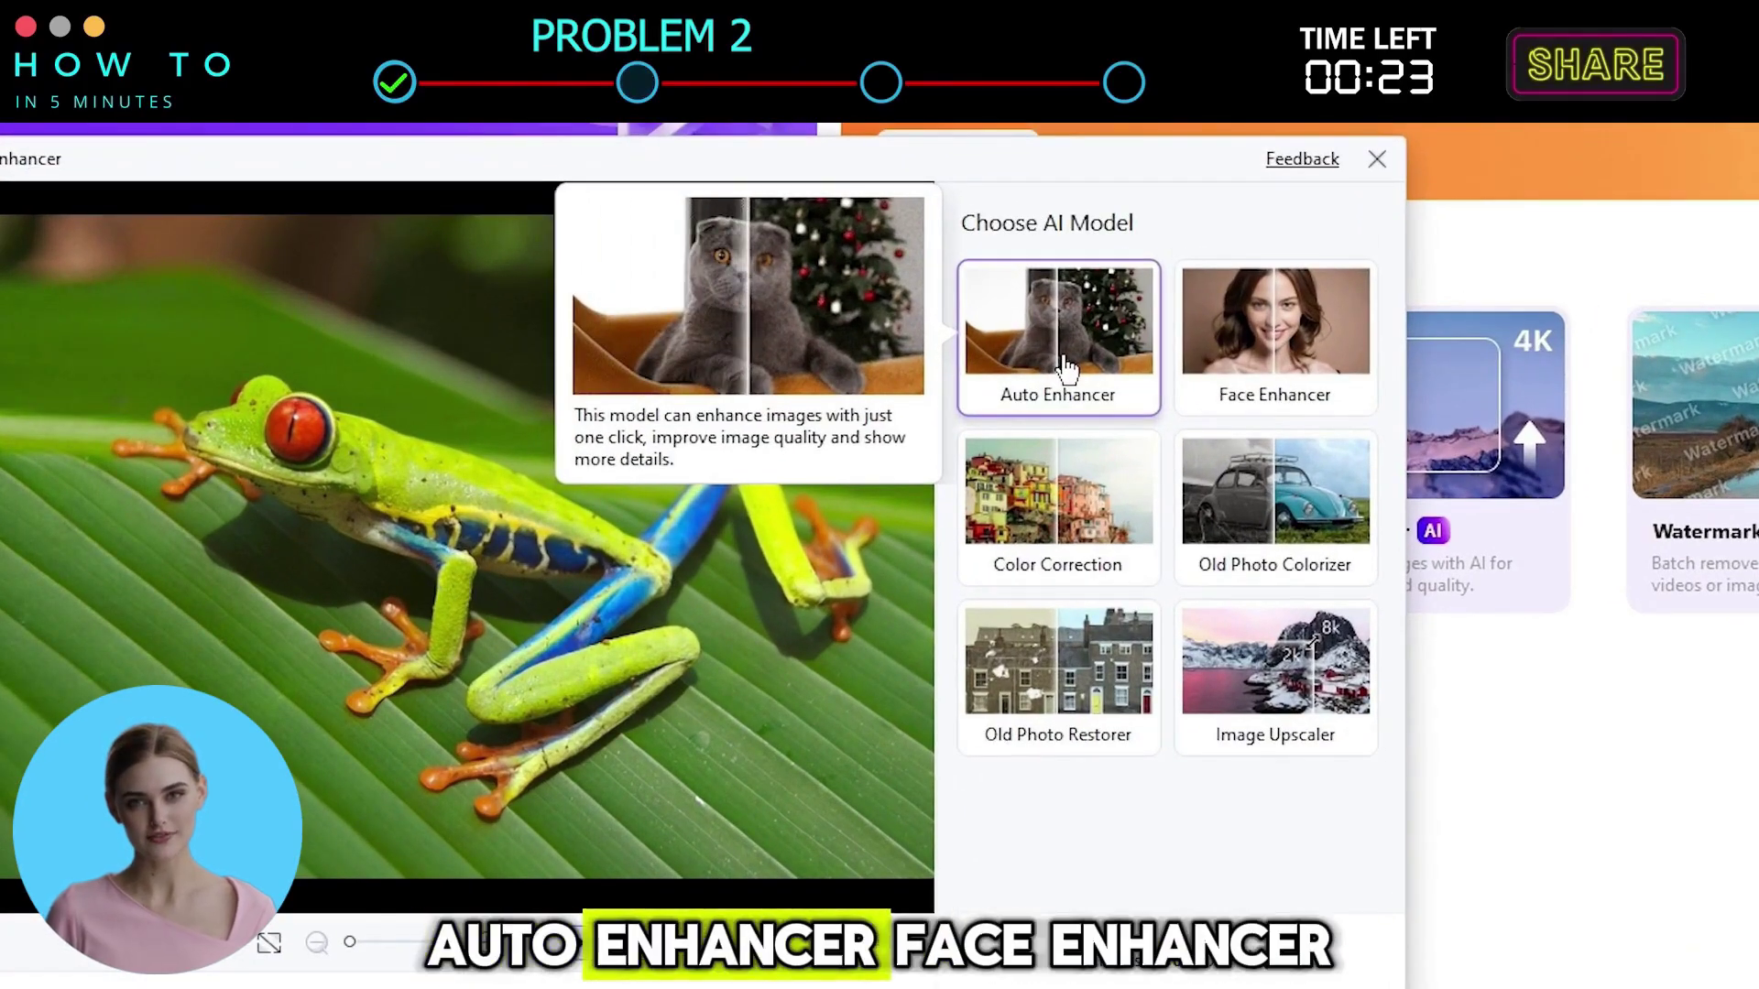
mouse_move(1068, 509)
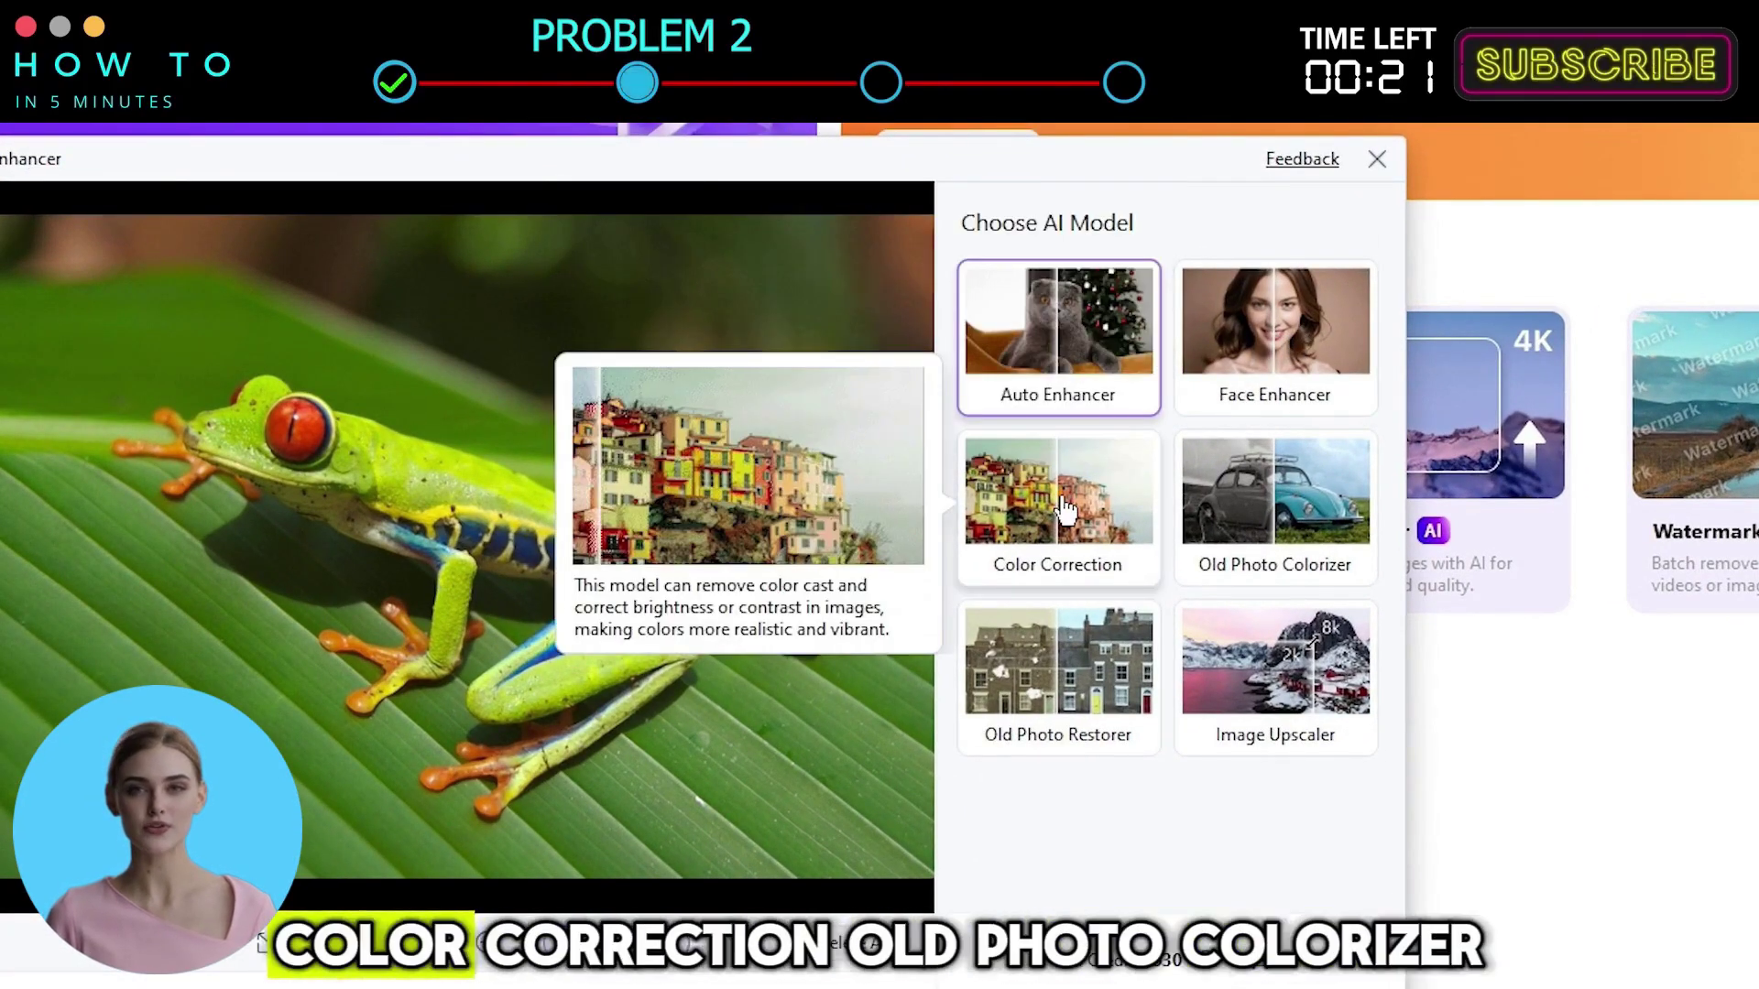
mouse_move(1255, 492)
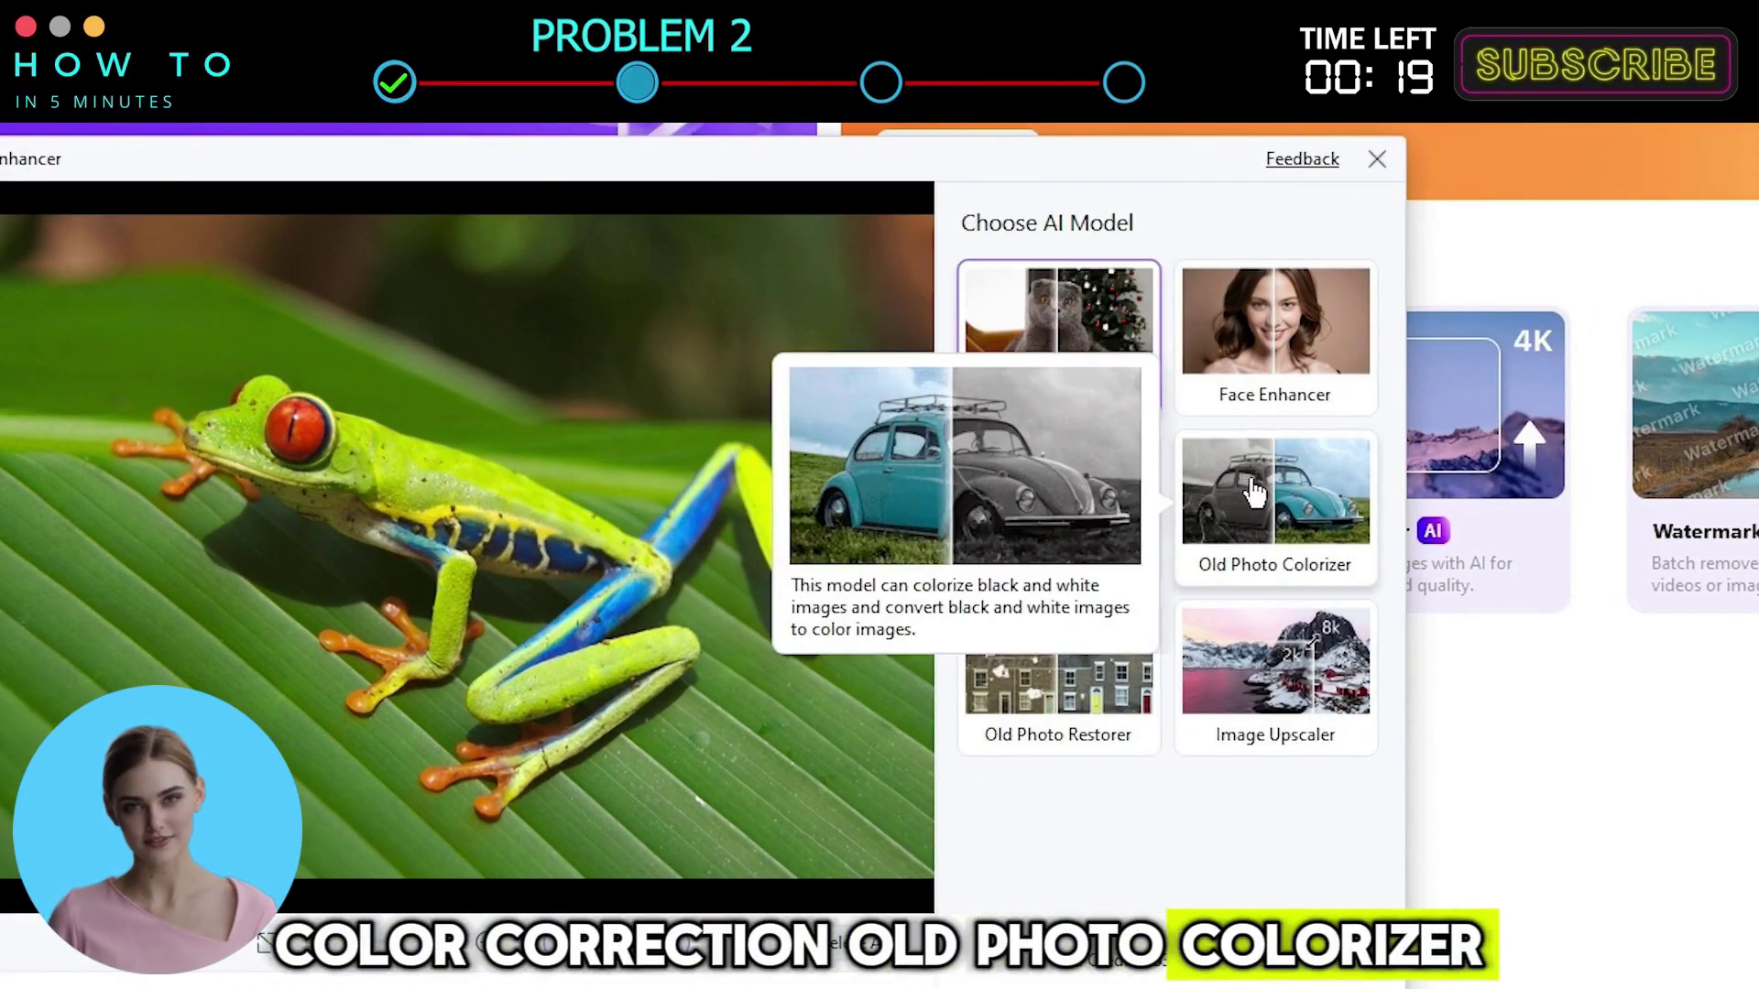
mouse_move(1244, 673)
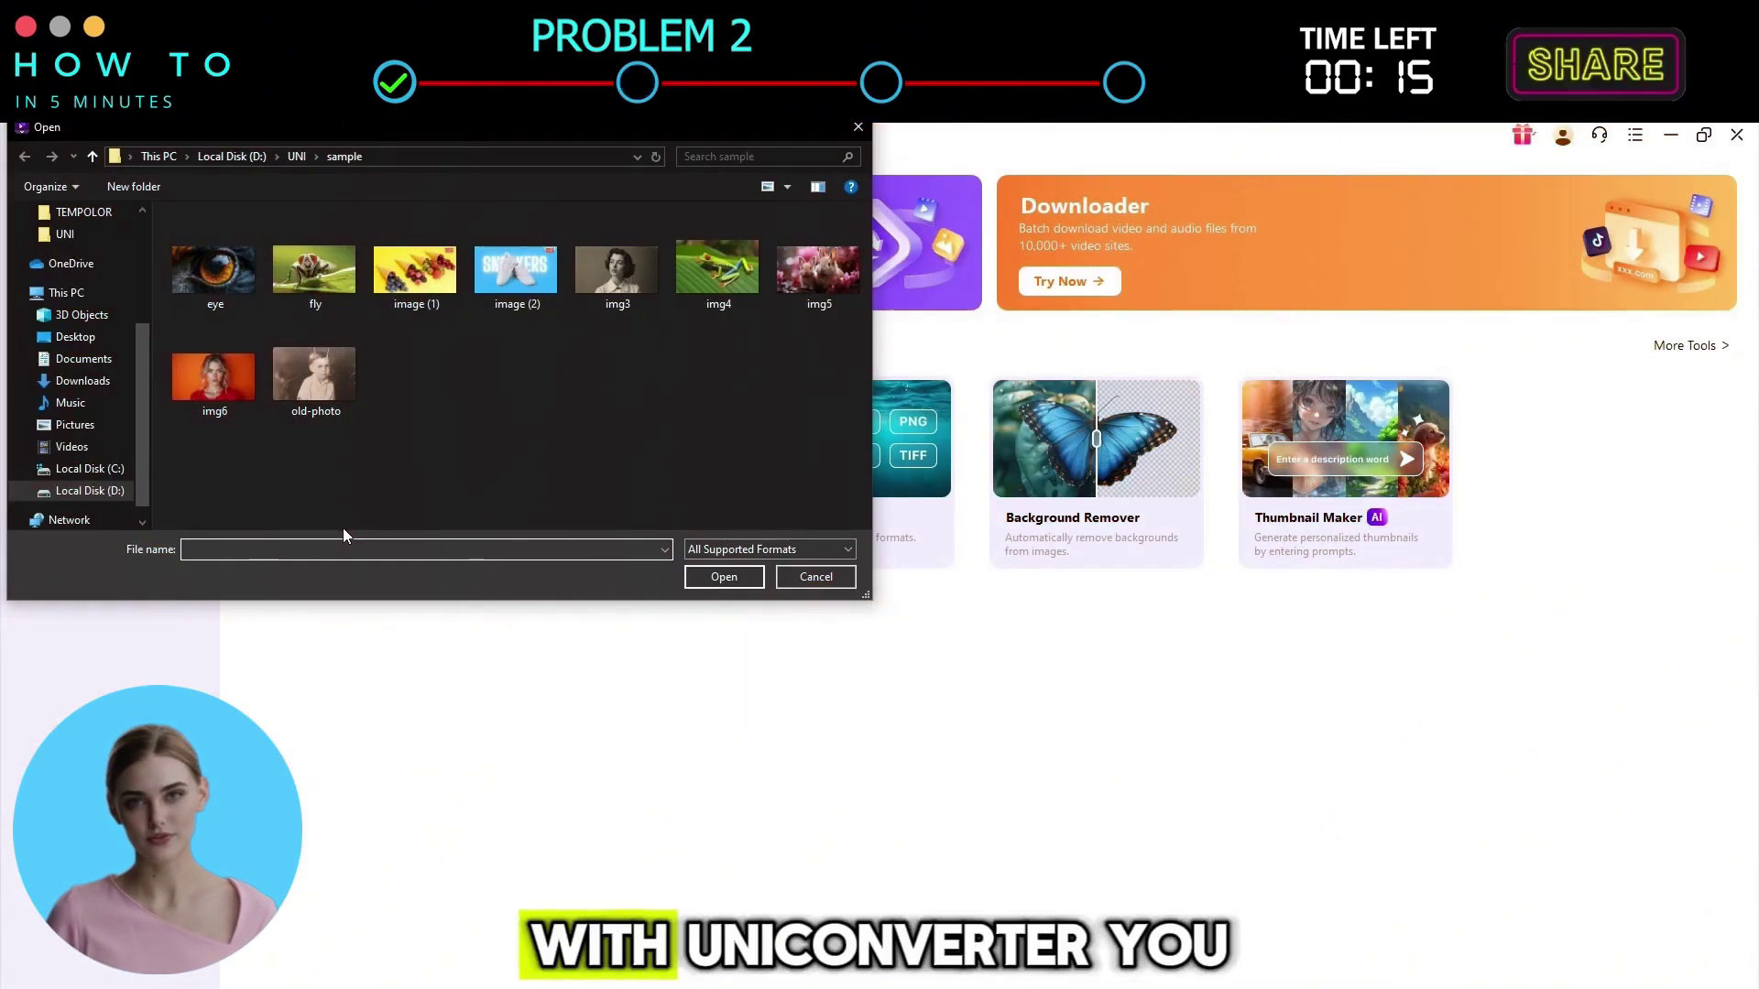
Step: Add the eye and fly photos to the AI Image Enhancer and export the enhanced copies
left_click(200, 277)
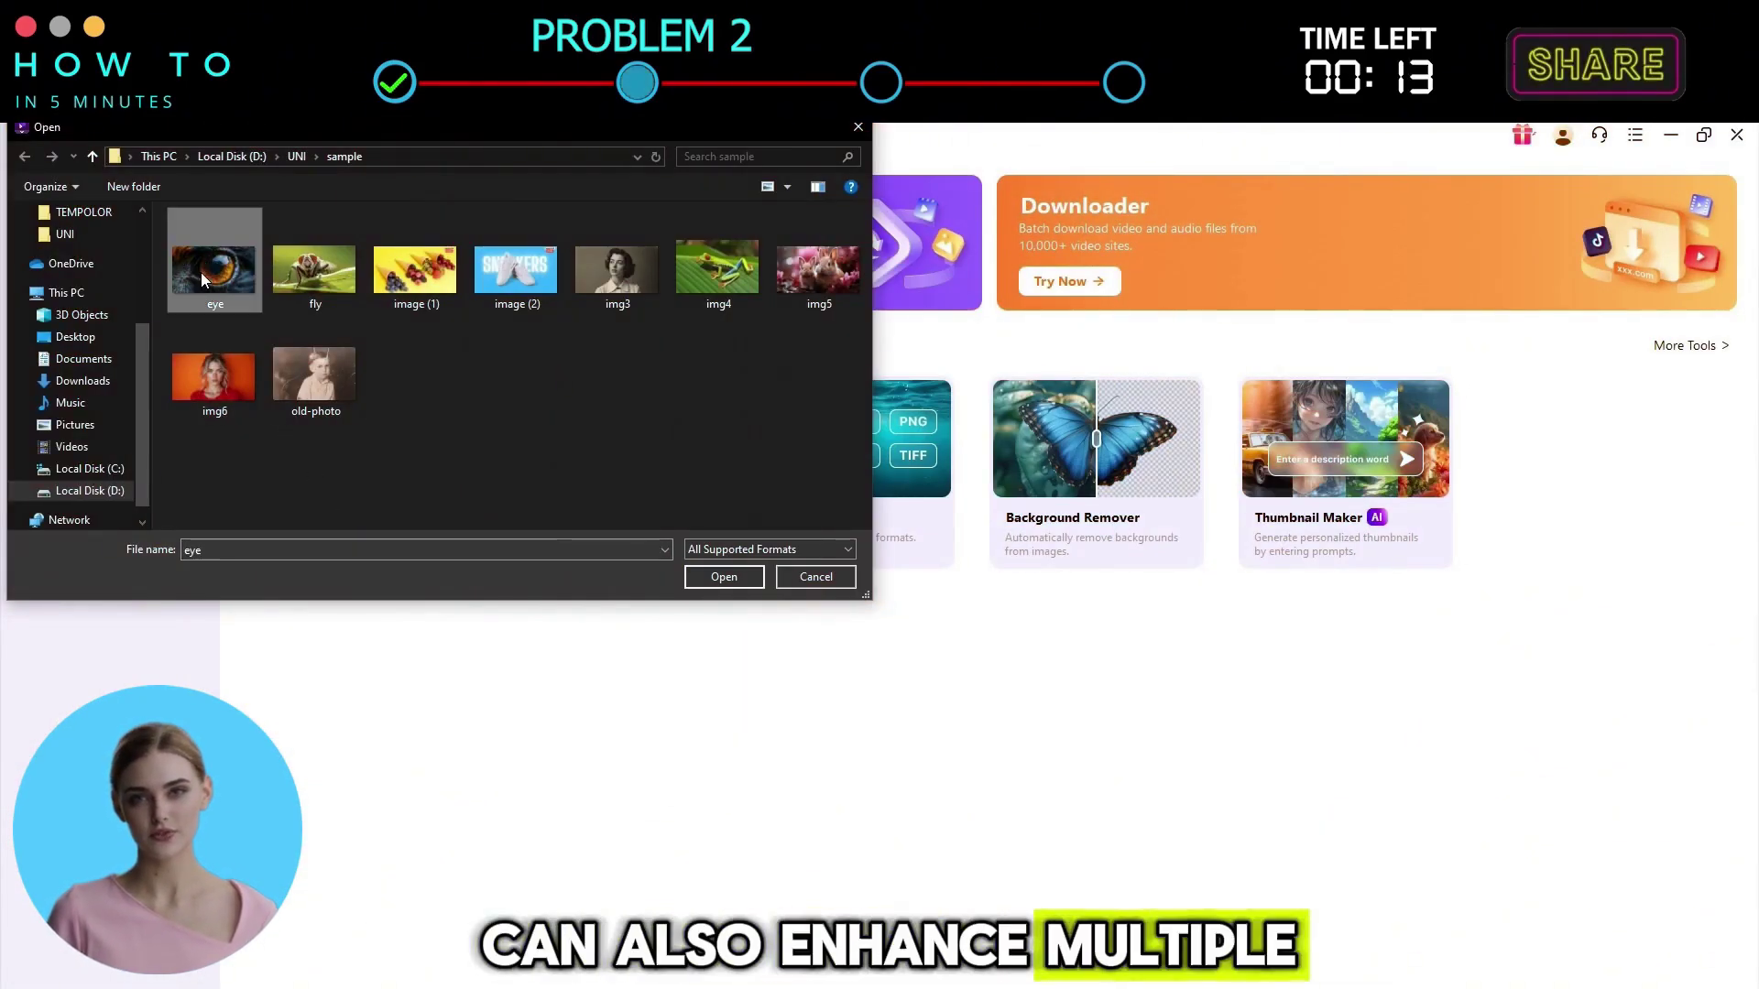
left_click(303, 275, "ctrl")
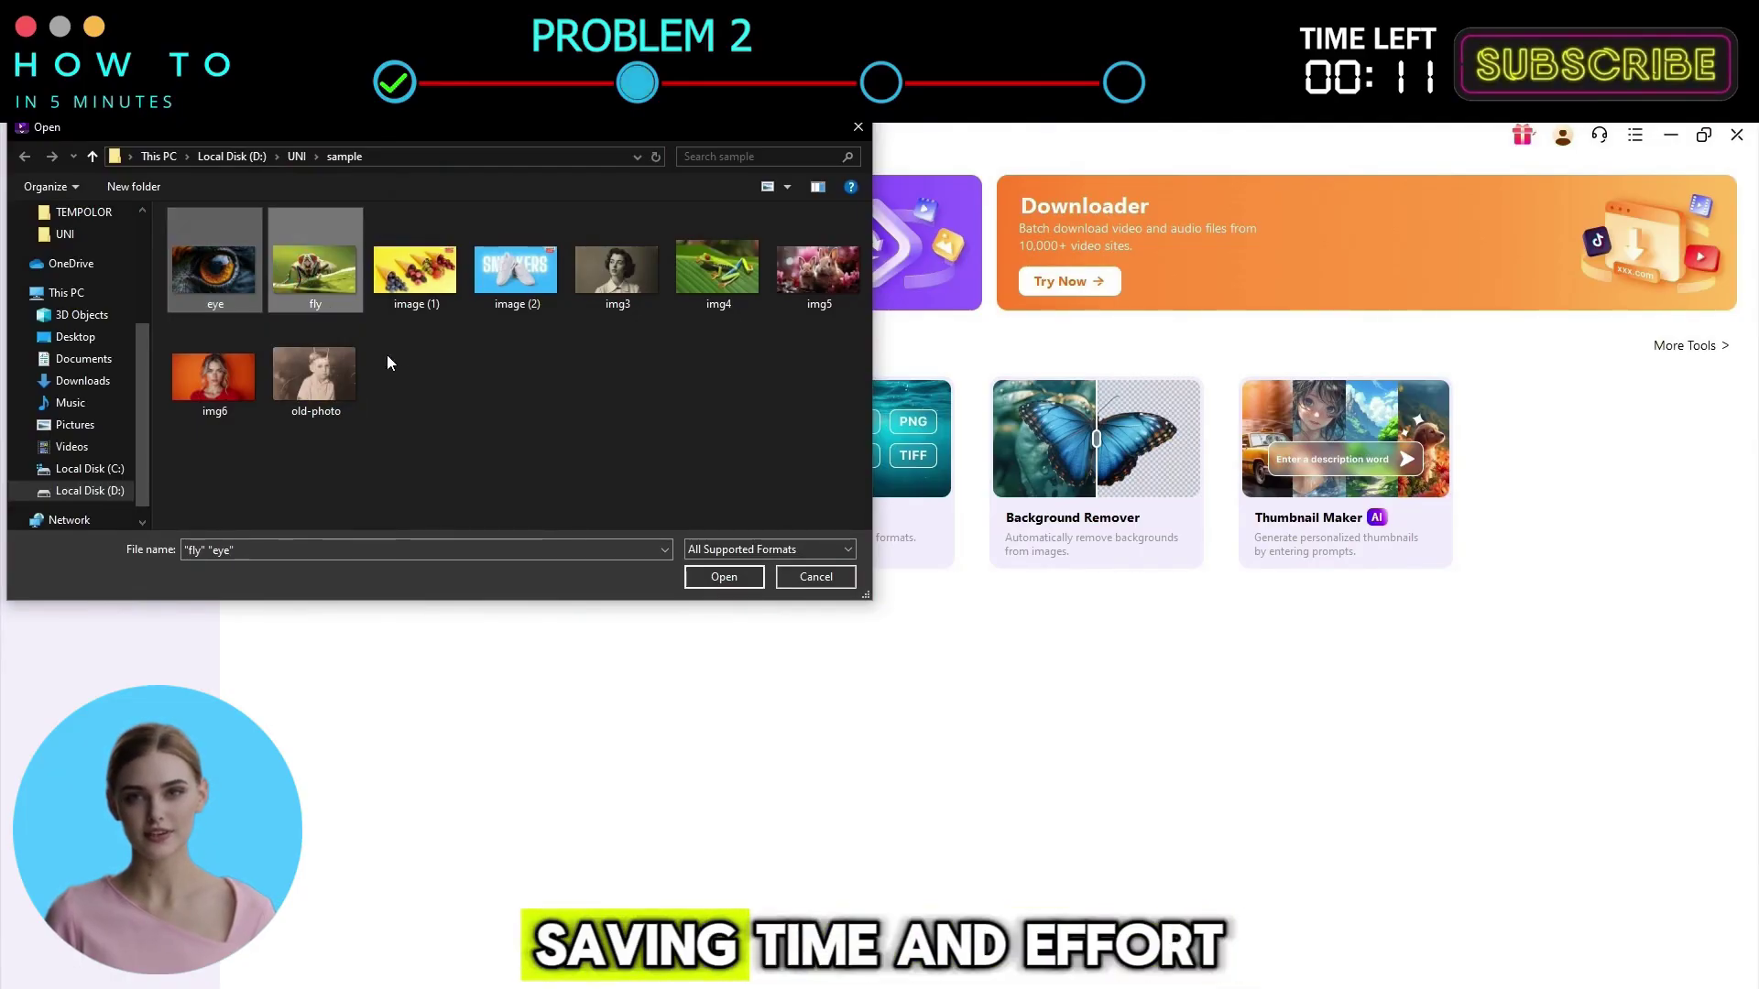
left_click(723, 577)
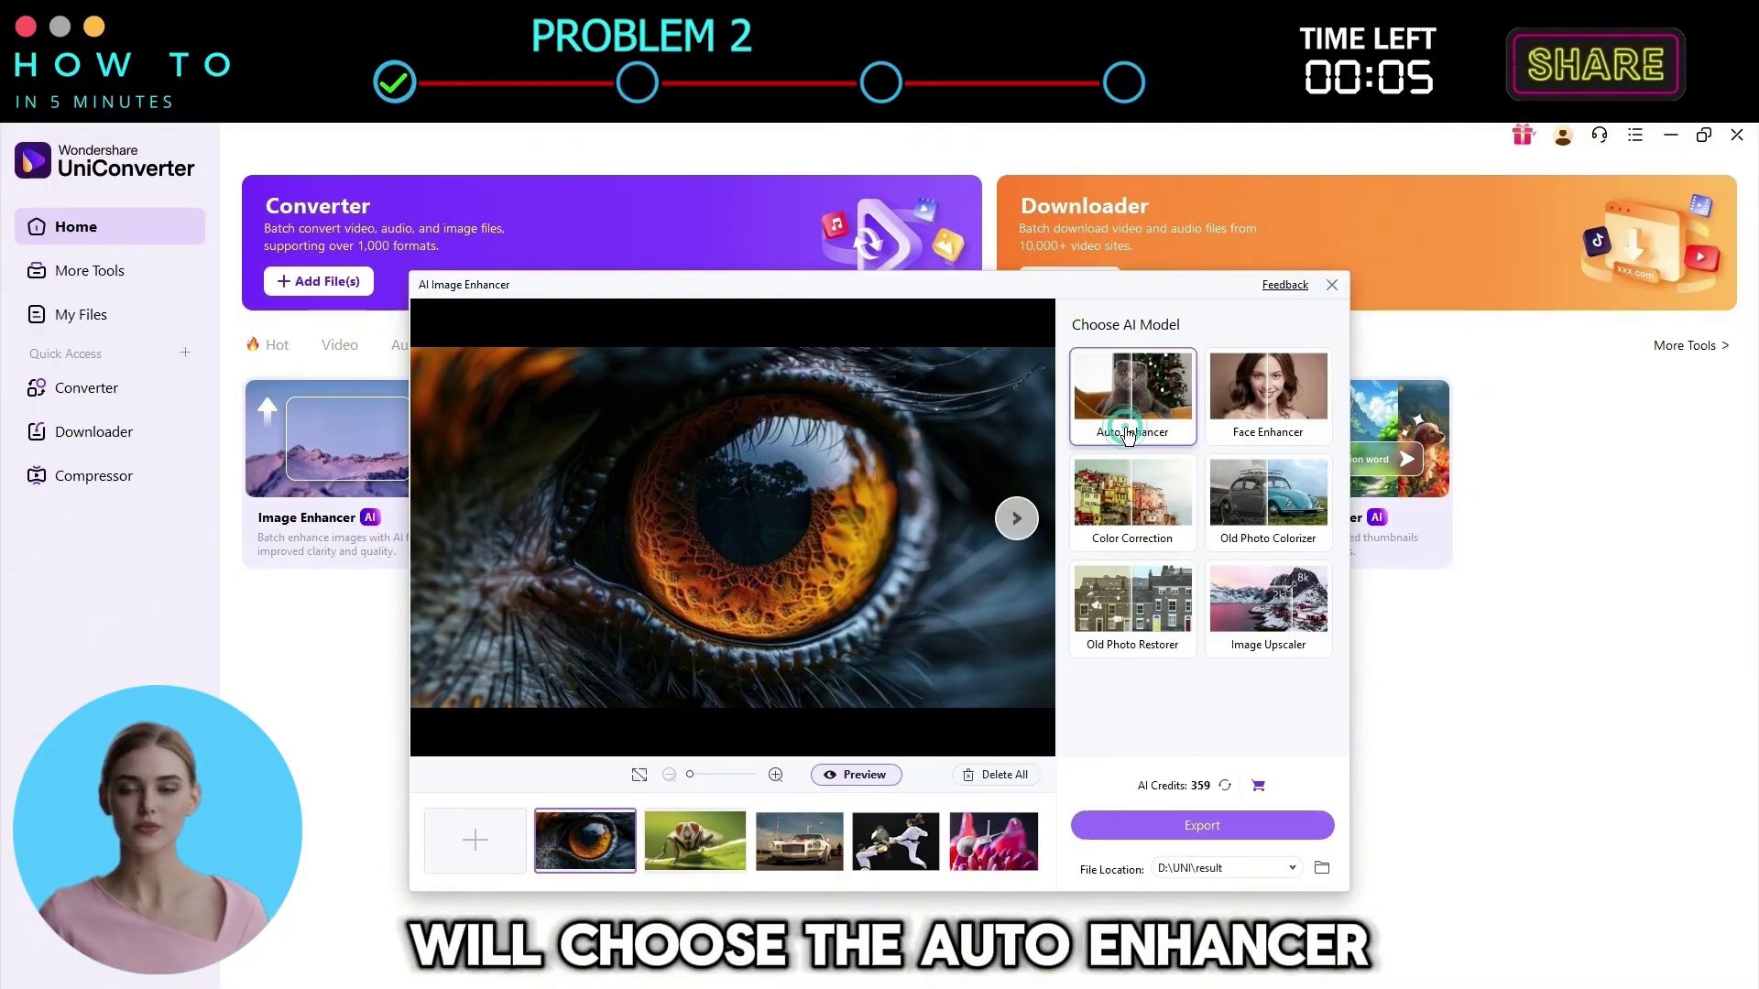
left_click(1202, 827)
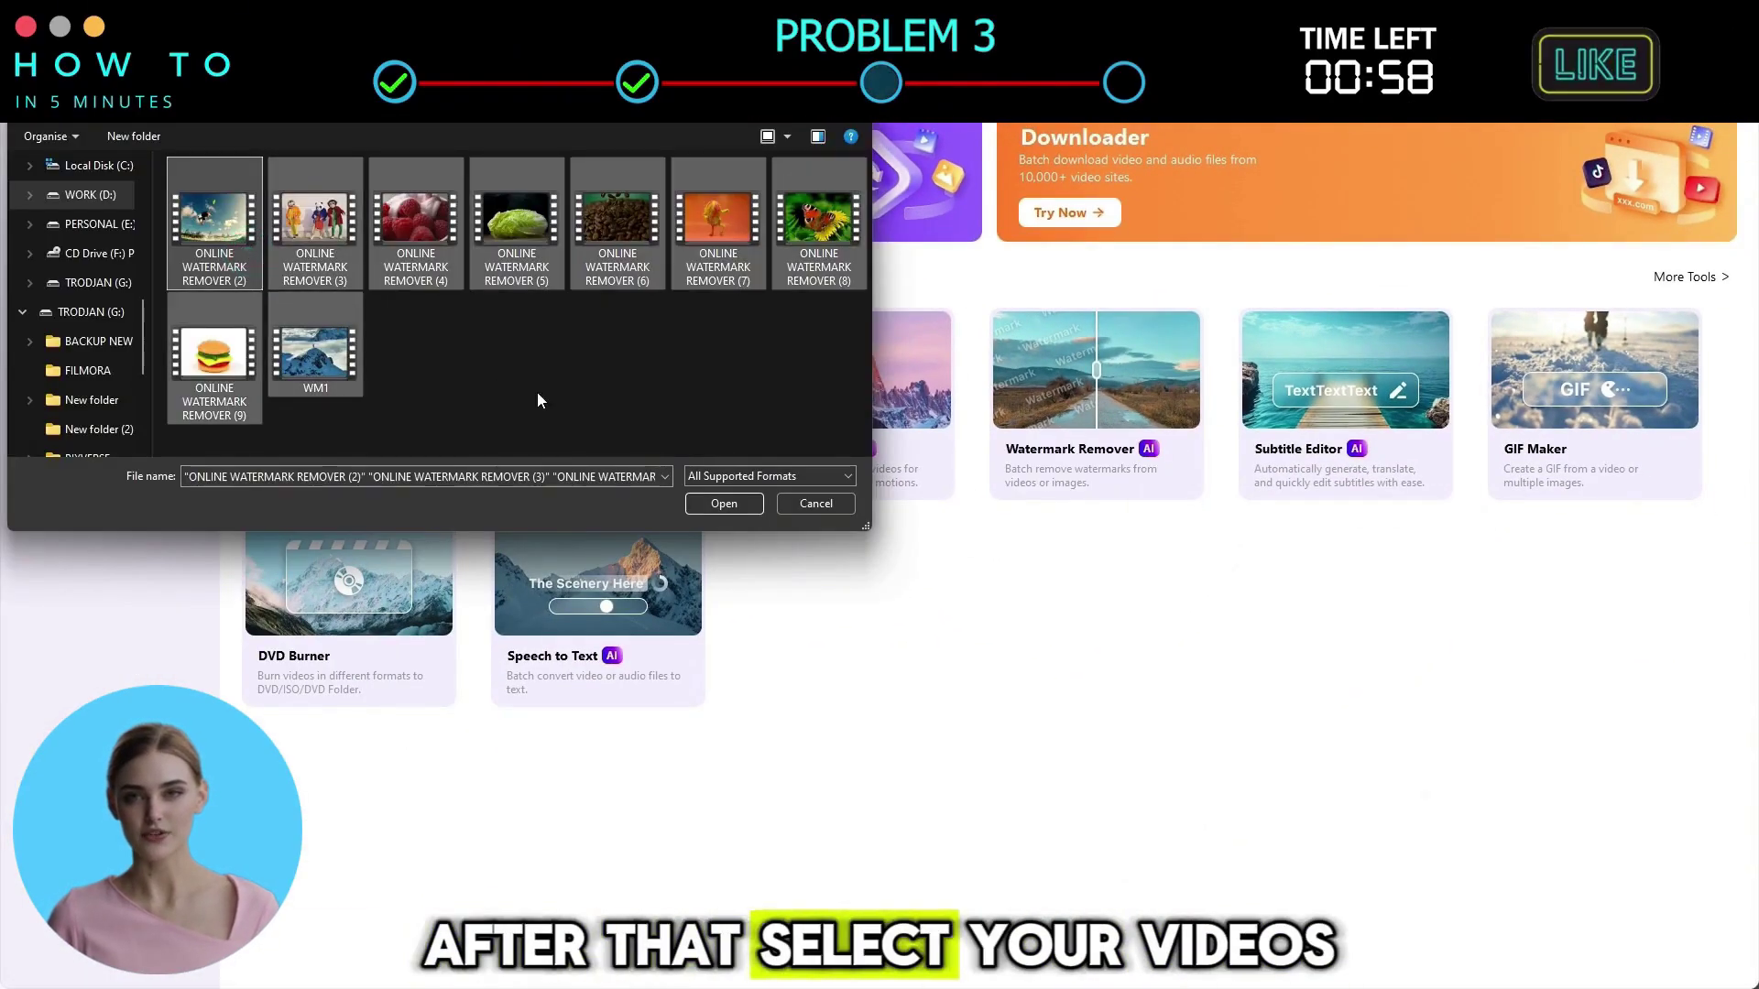
Step: Load nine videos into the Watermark Remover, choose the AI Model, and preview the mountain clip
left_click(722, 503)
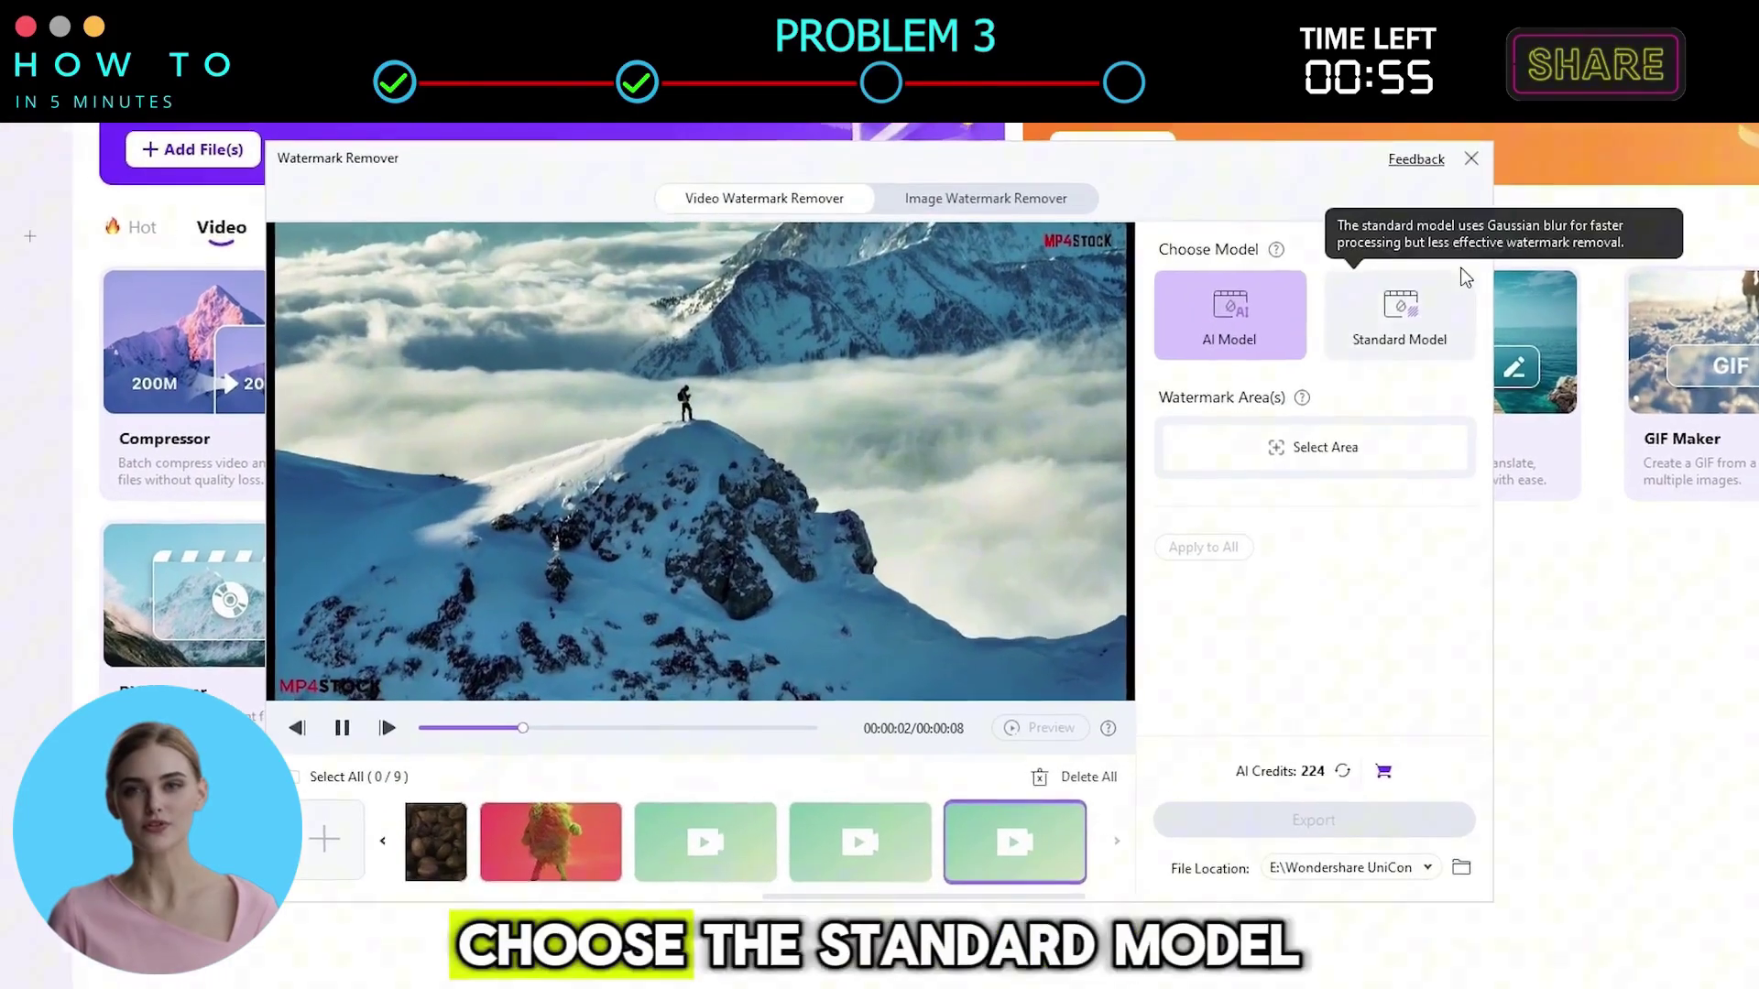
left_click(1305, 348)
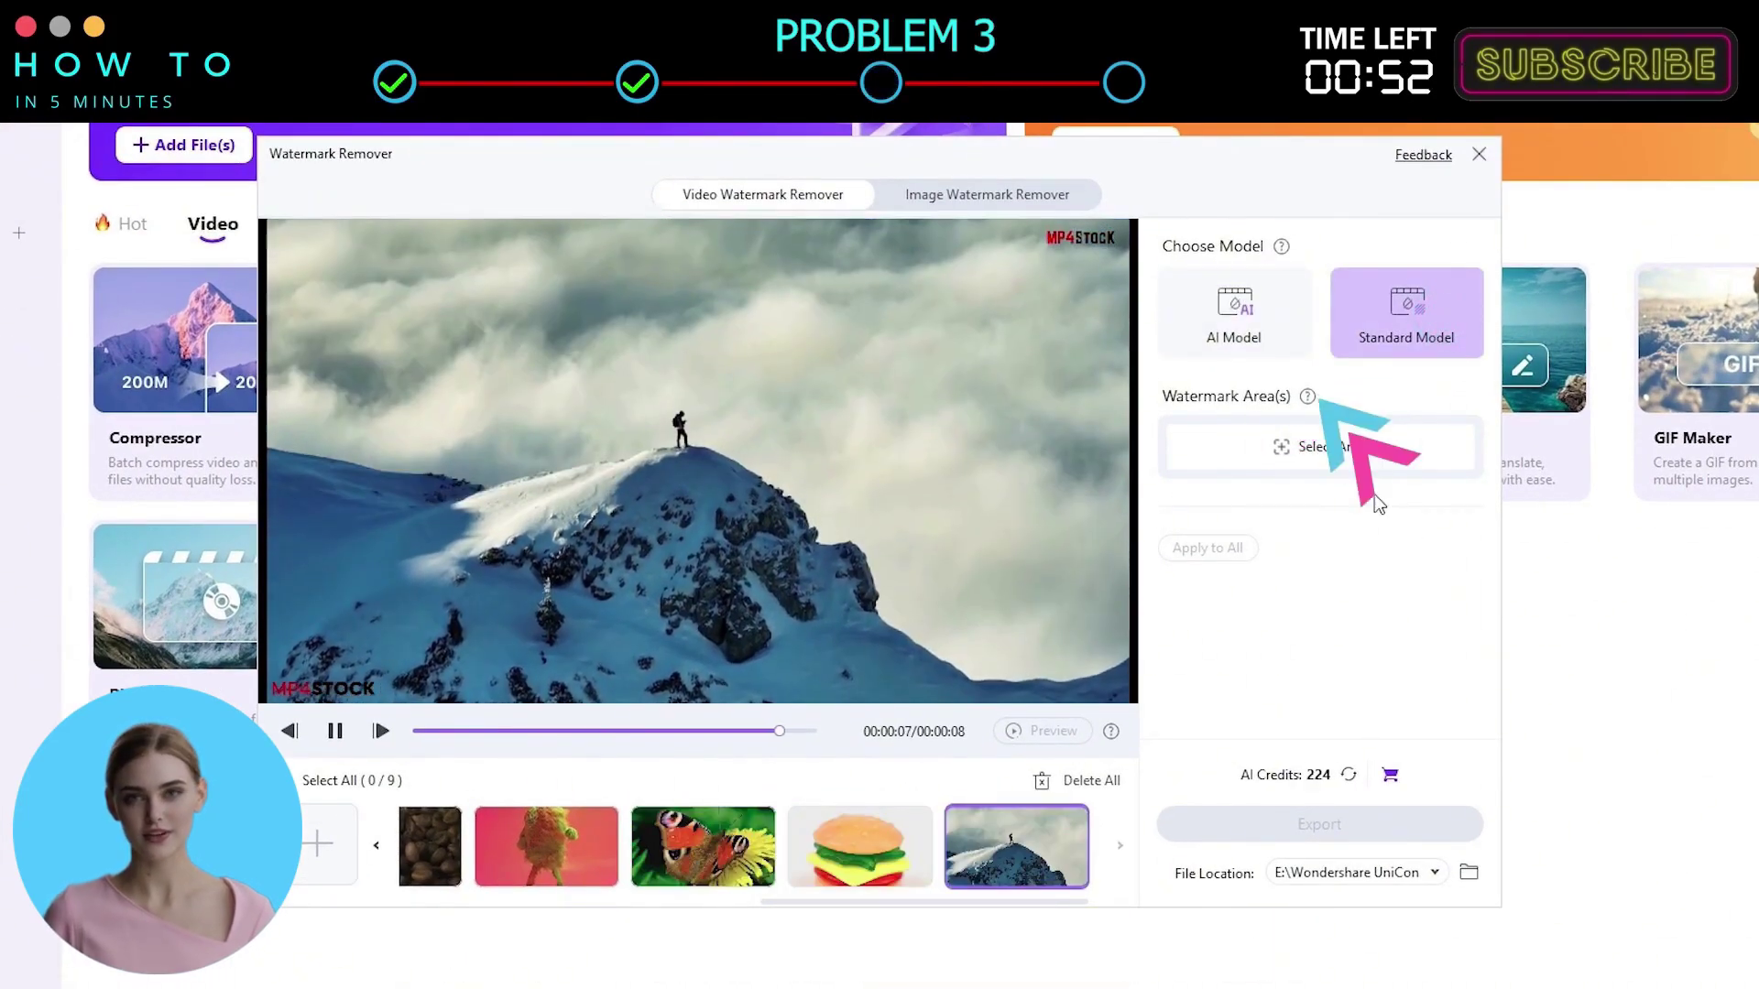
left_click(1280, 336)
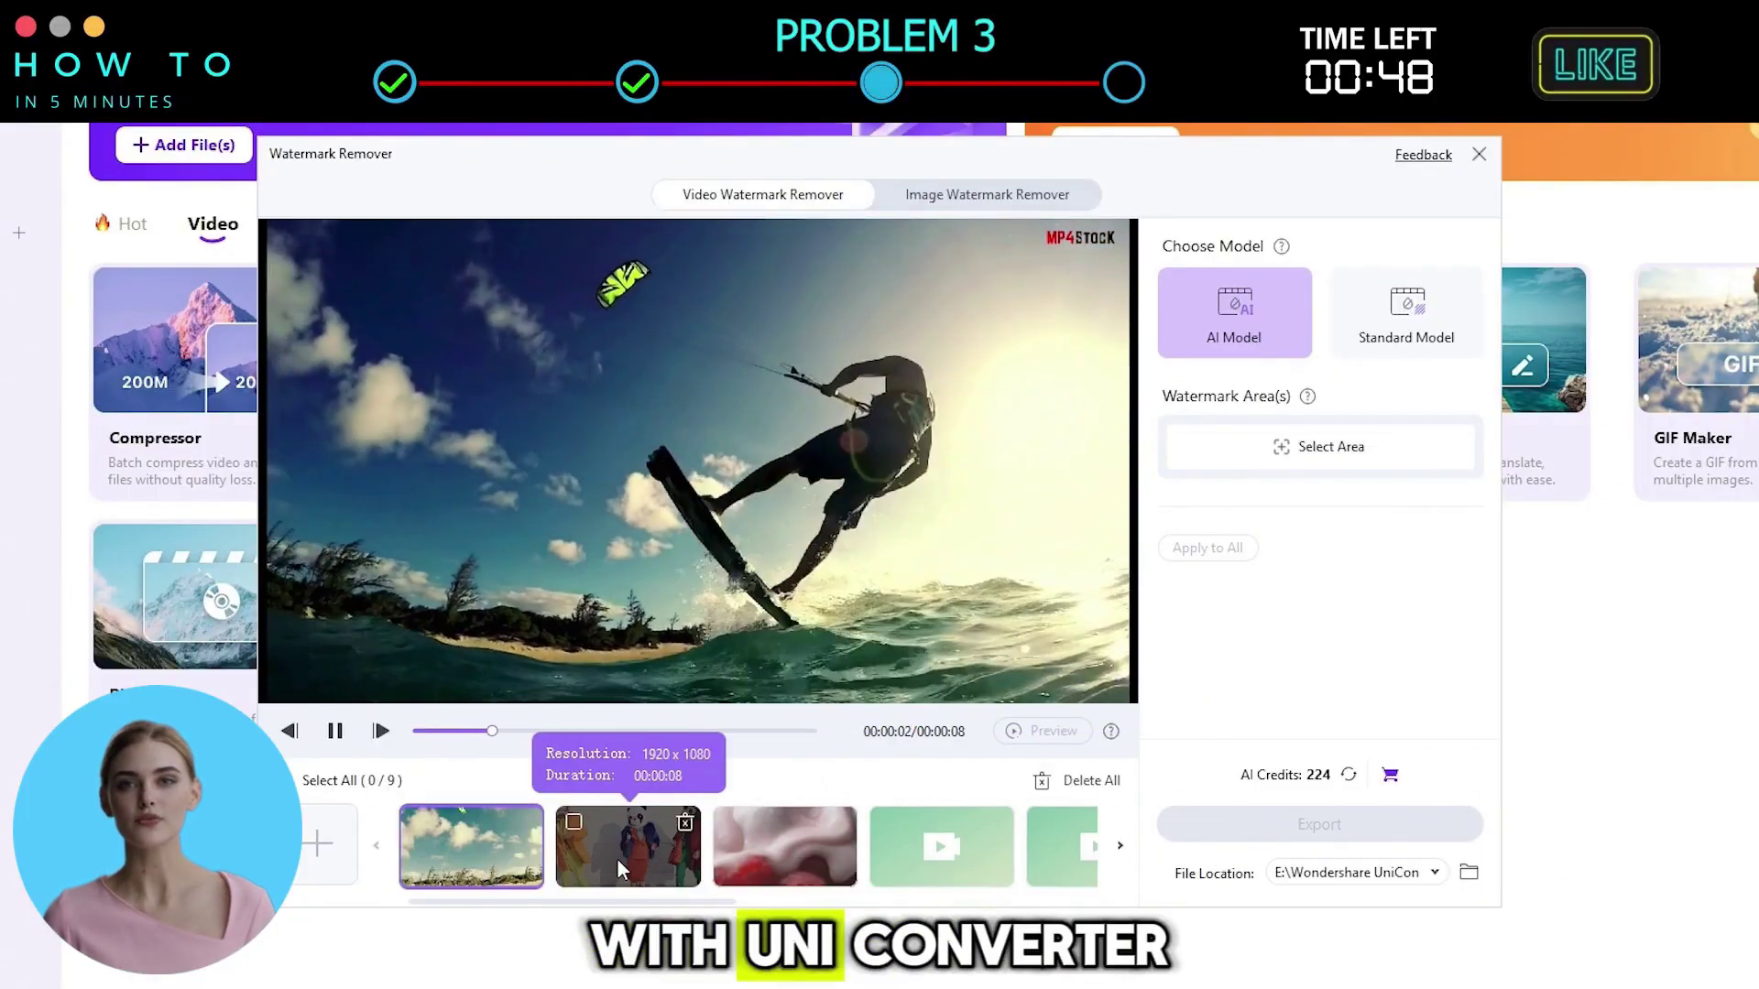
left_click(618, 858)
left_click(779, 852)
scroll(733, 852, "right", 5)
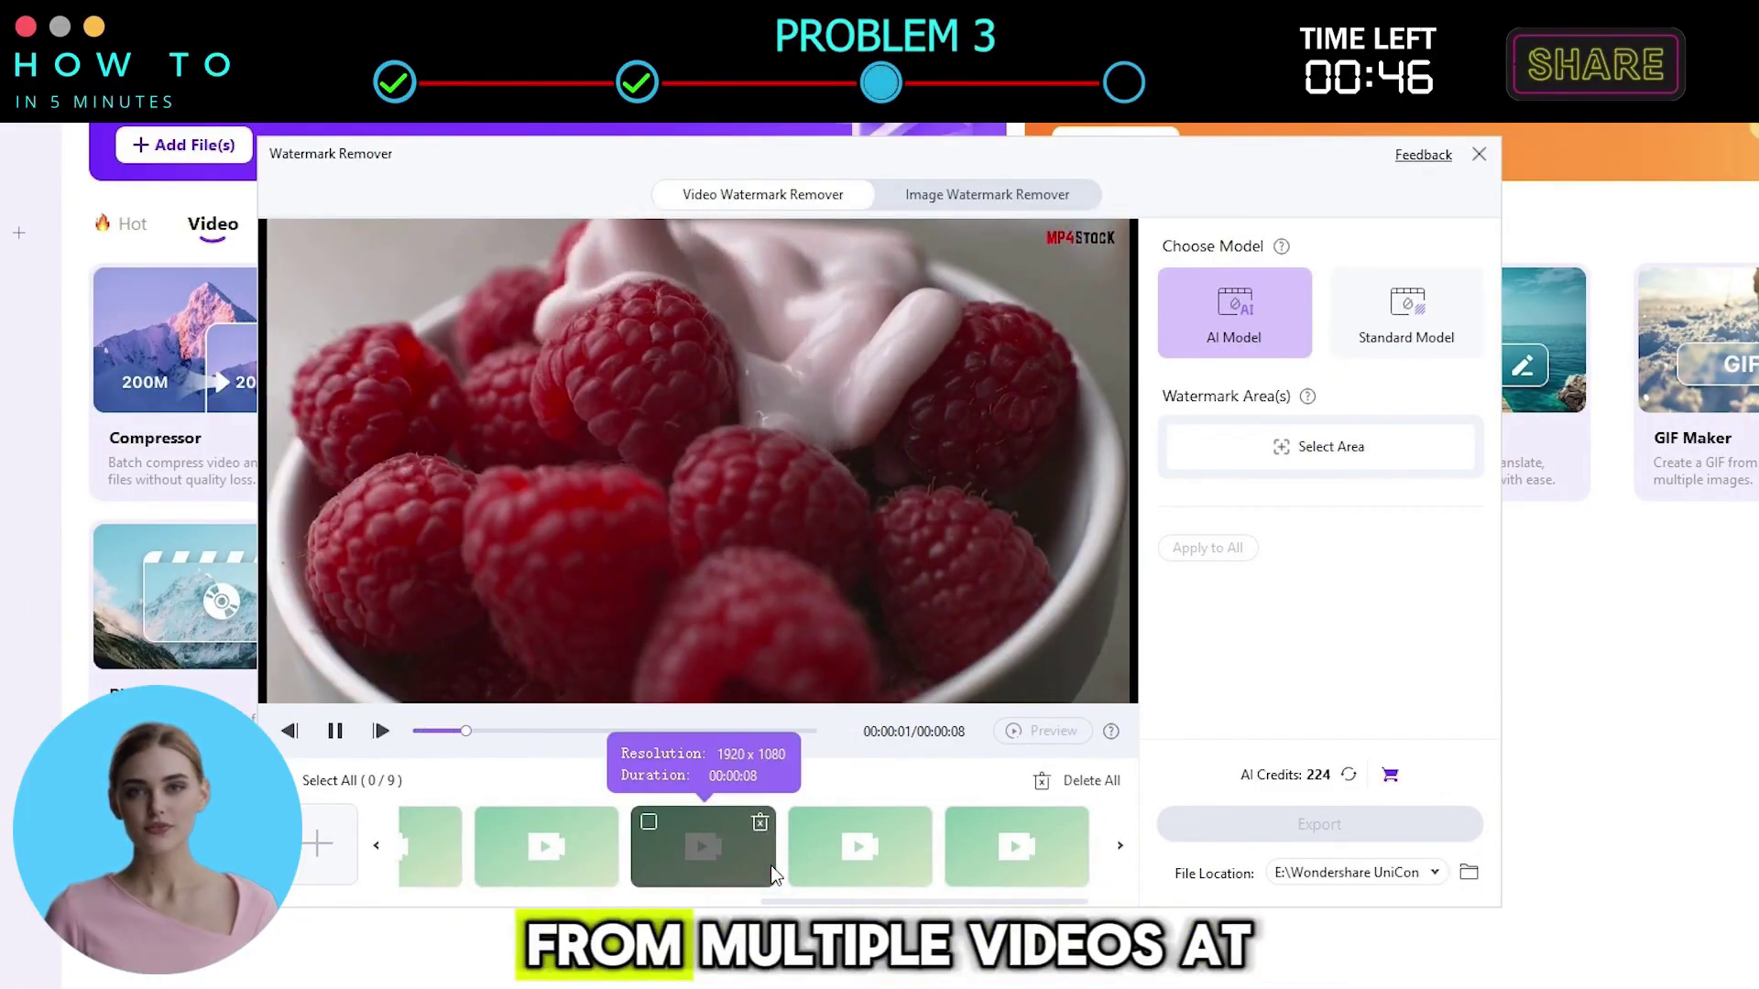
left_click(1009, 869)
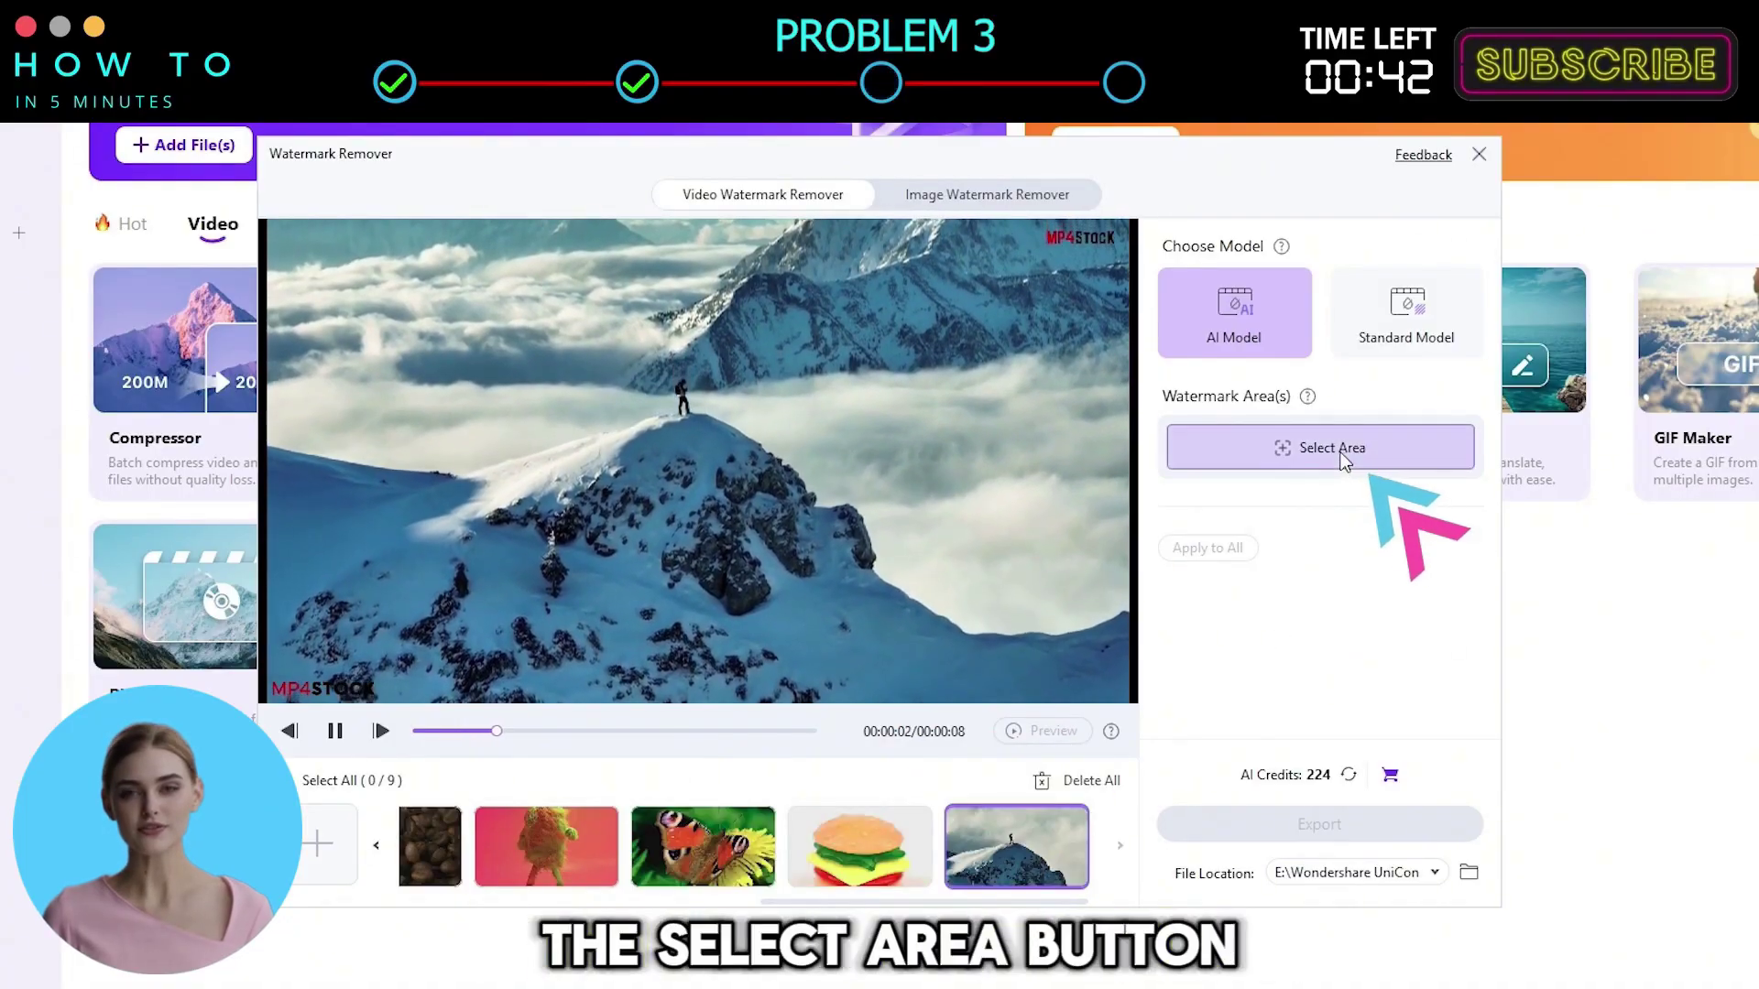
Step: Mark both MP4STOCK watermark areas, apply them to all nine videos, and export
left_click(1341, 454)
left_click_drag(430, 337, 1035, 251)
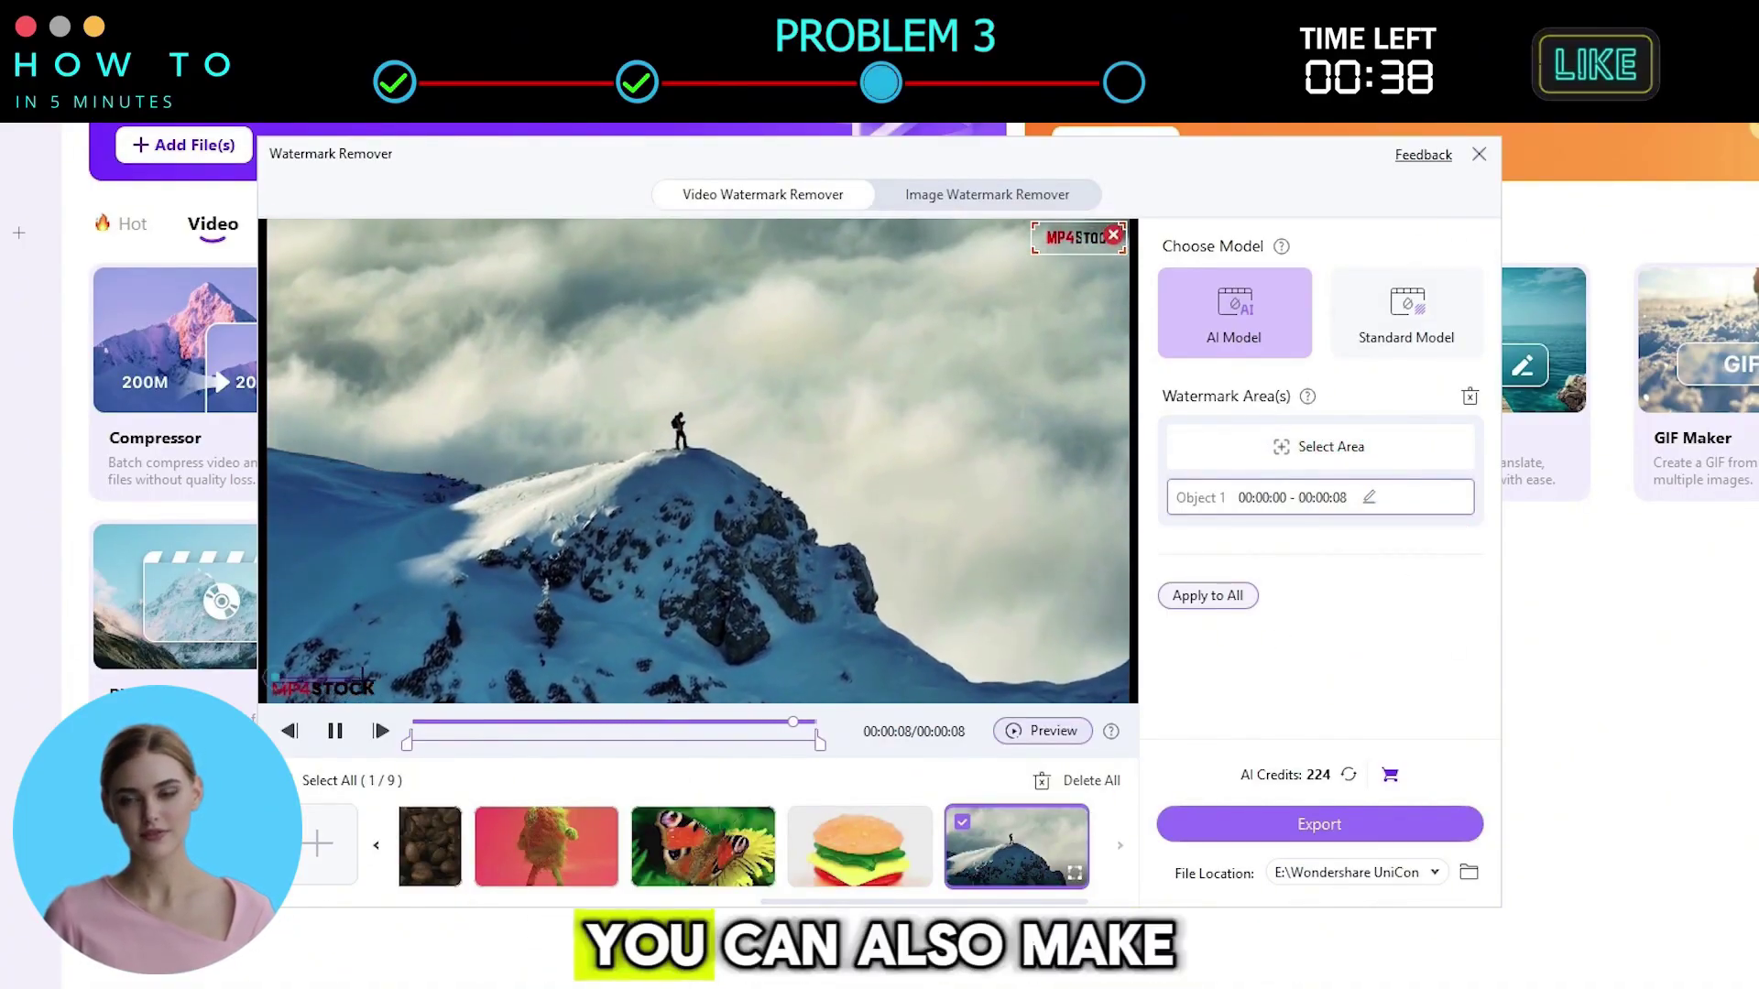
left_click_drag(396, 700, 396, 701)
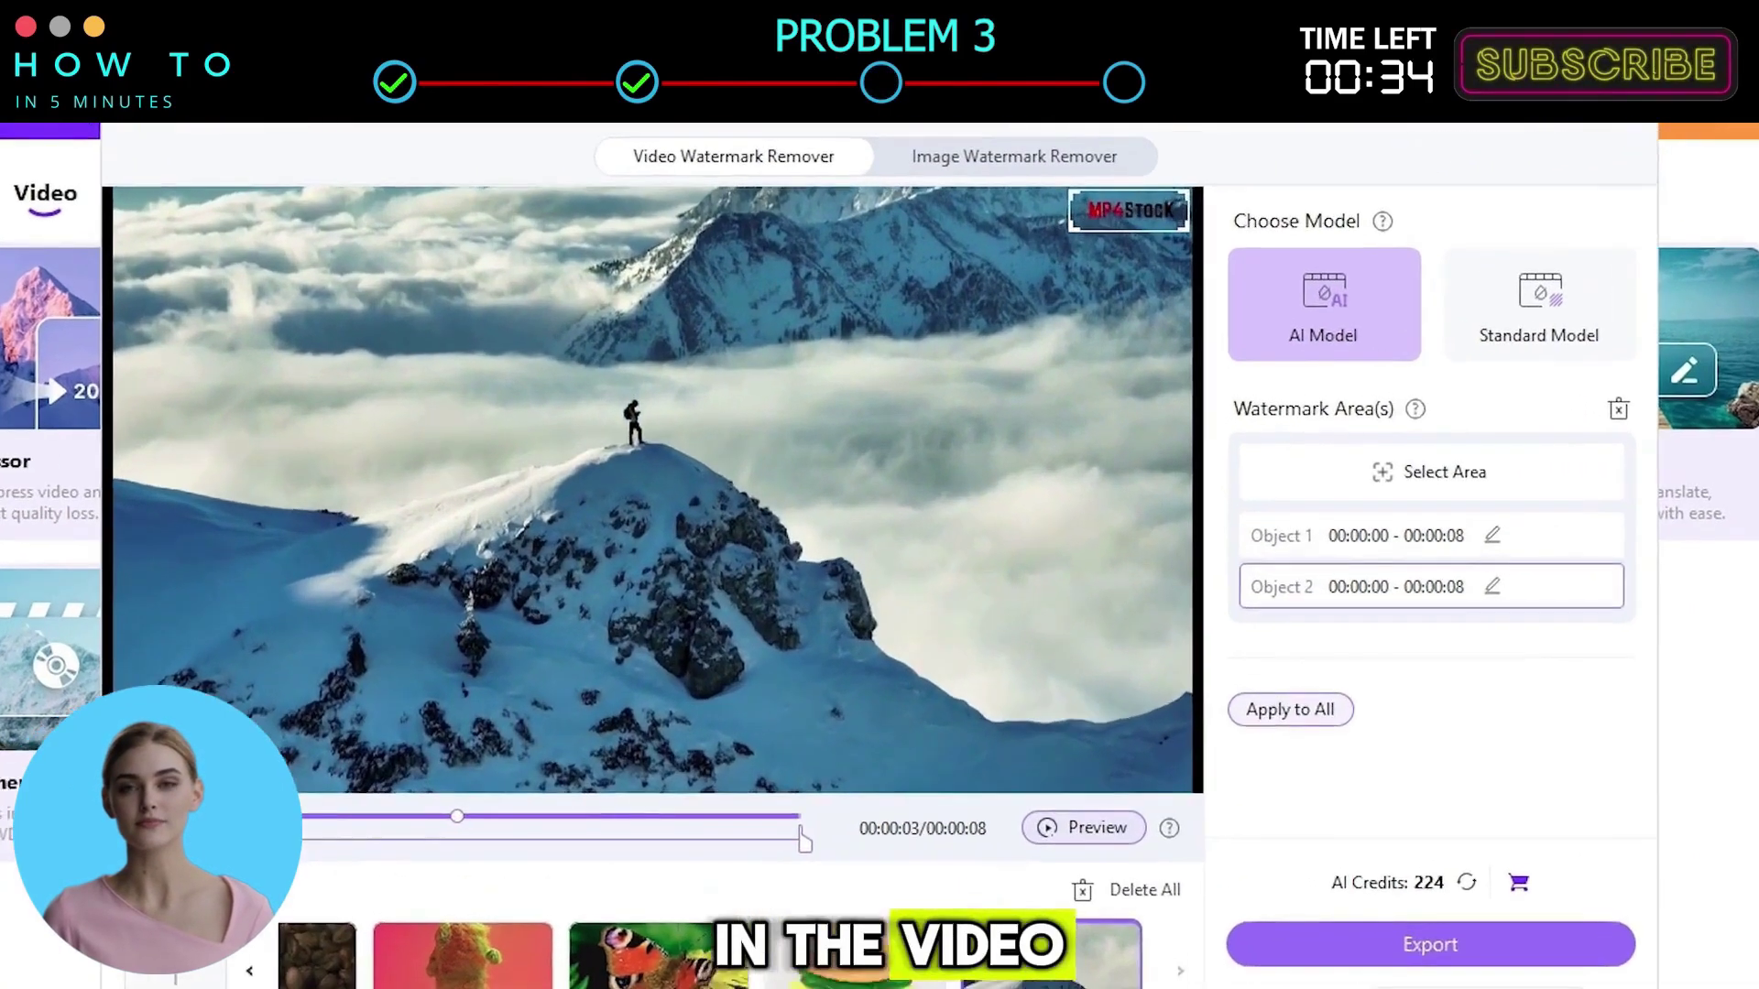
left_click(546, 848)
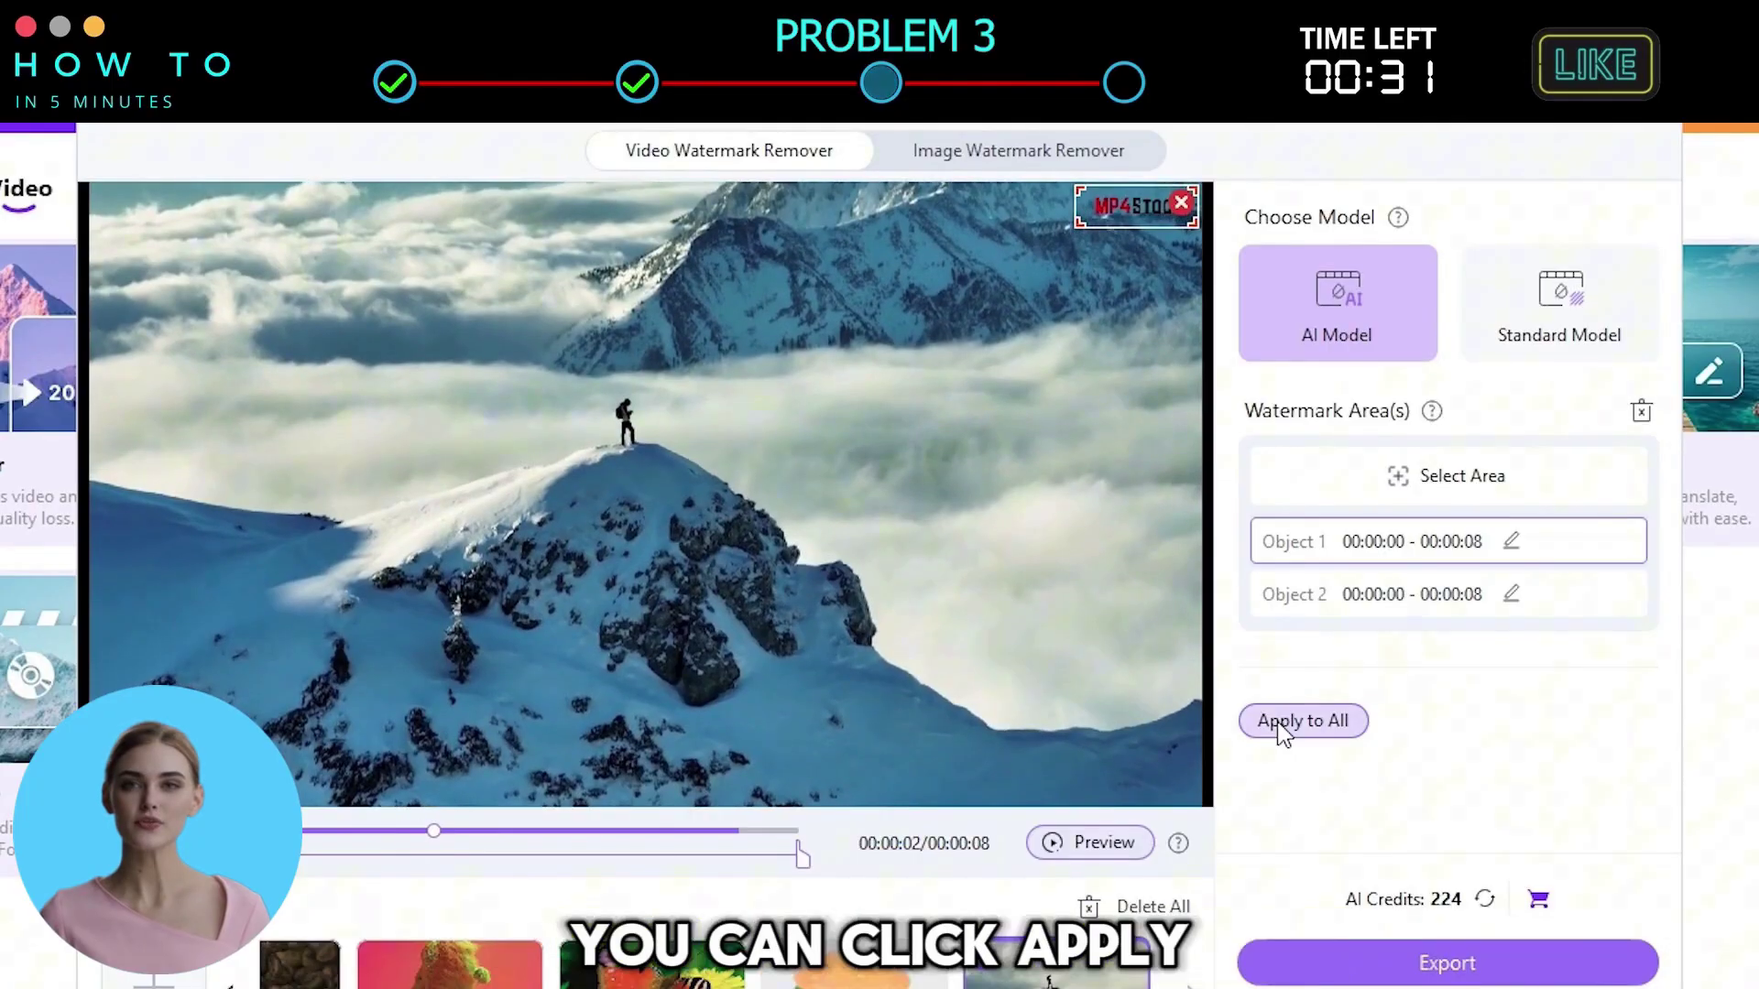
left_click(1282, 729)
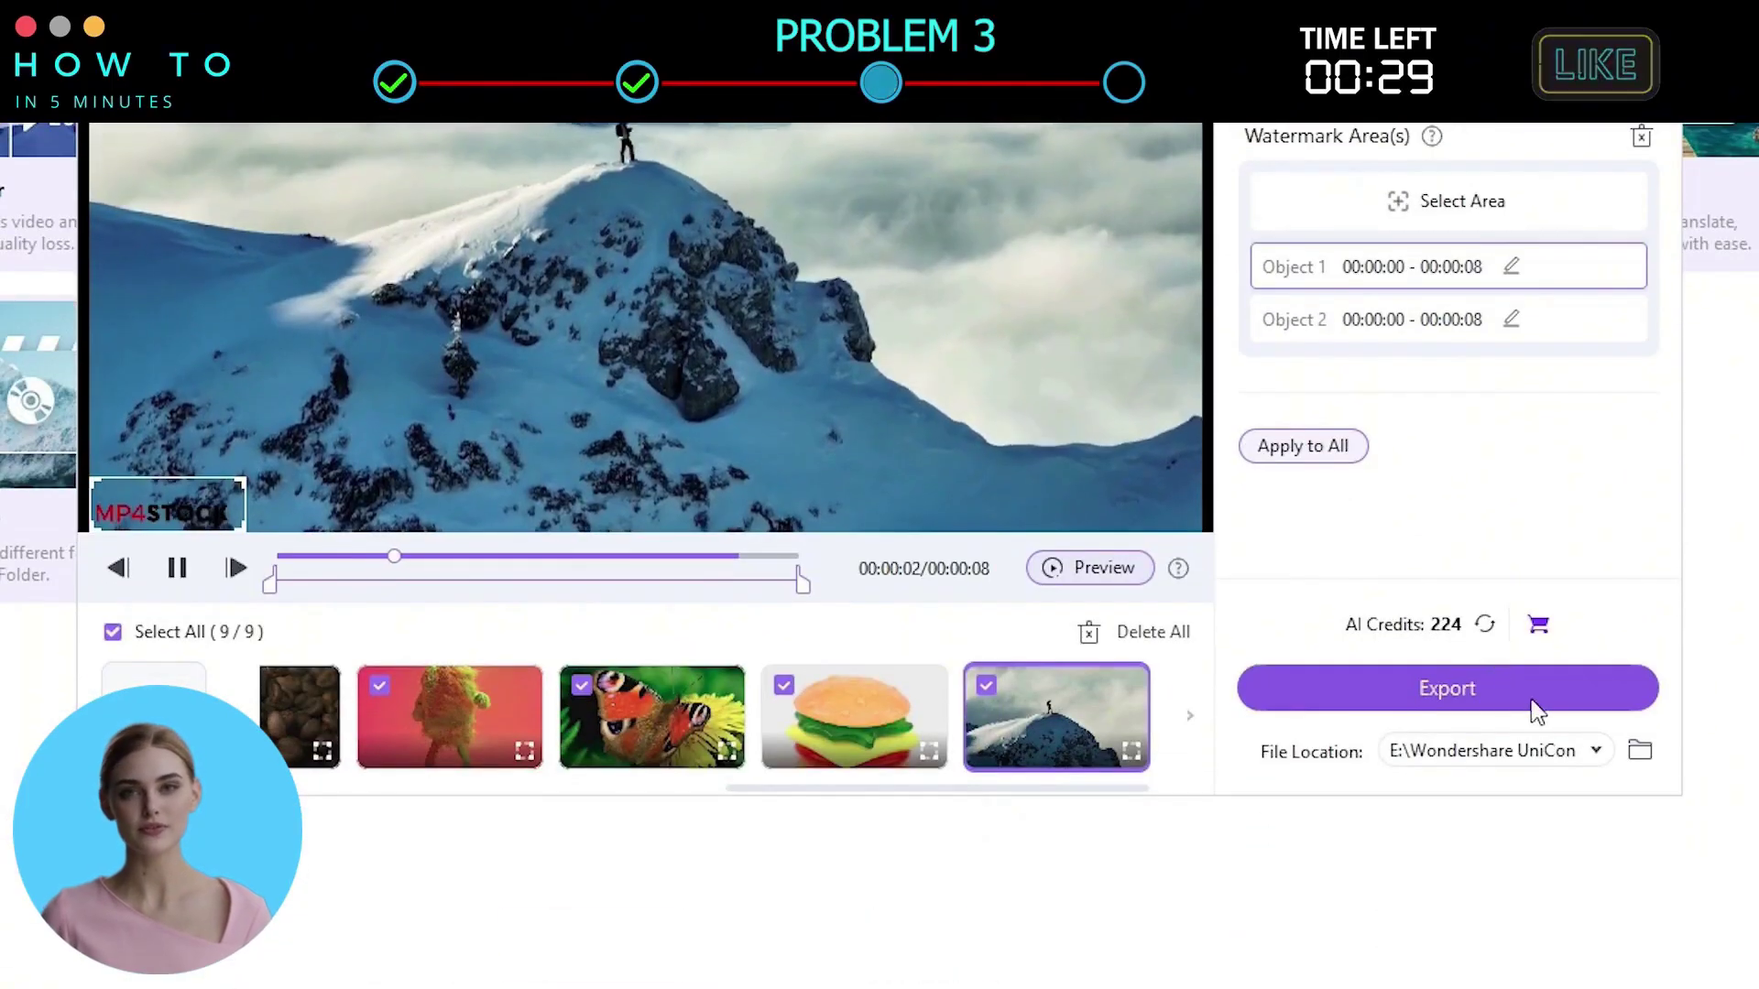
left_click(1588, 979)
left_click(1523, 684)
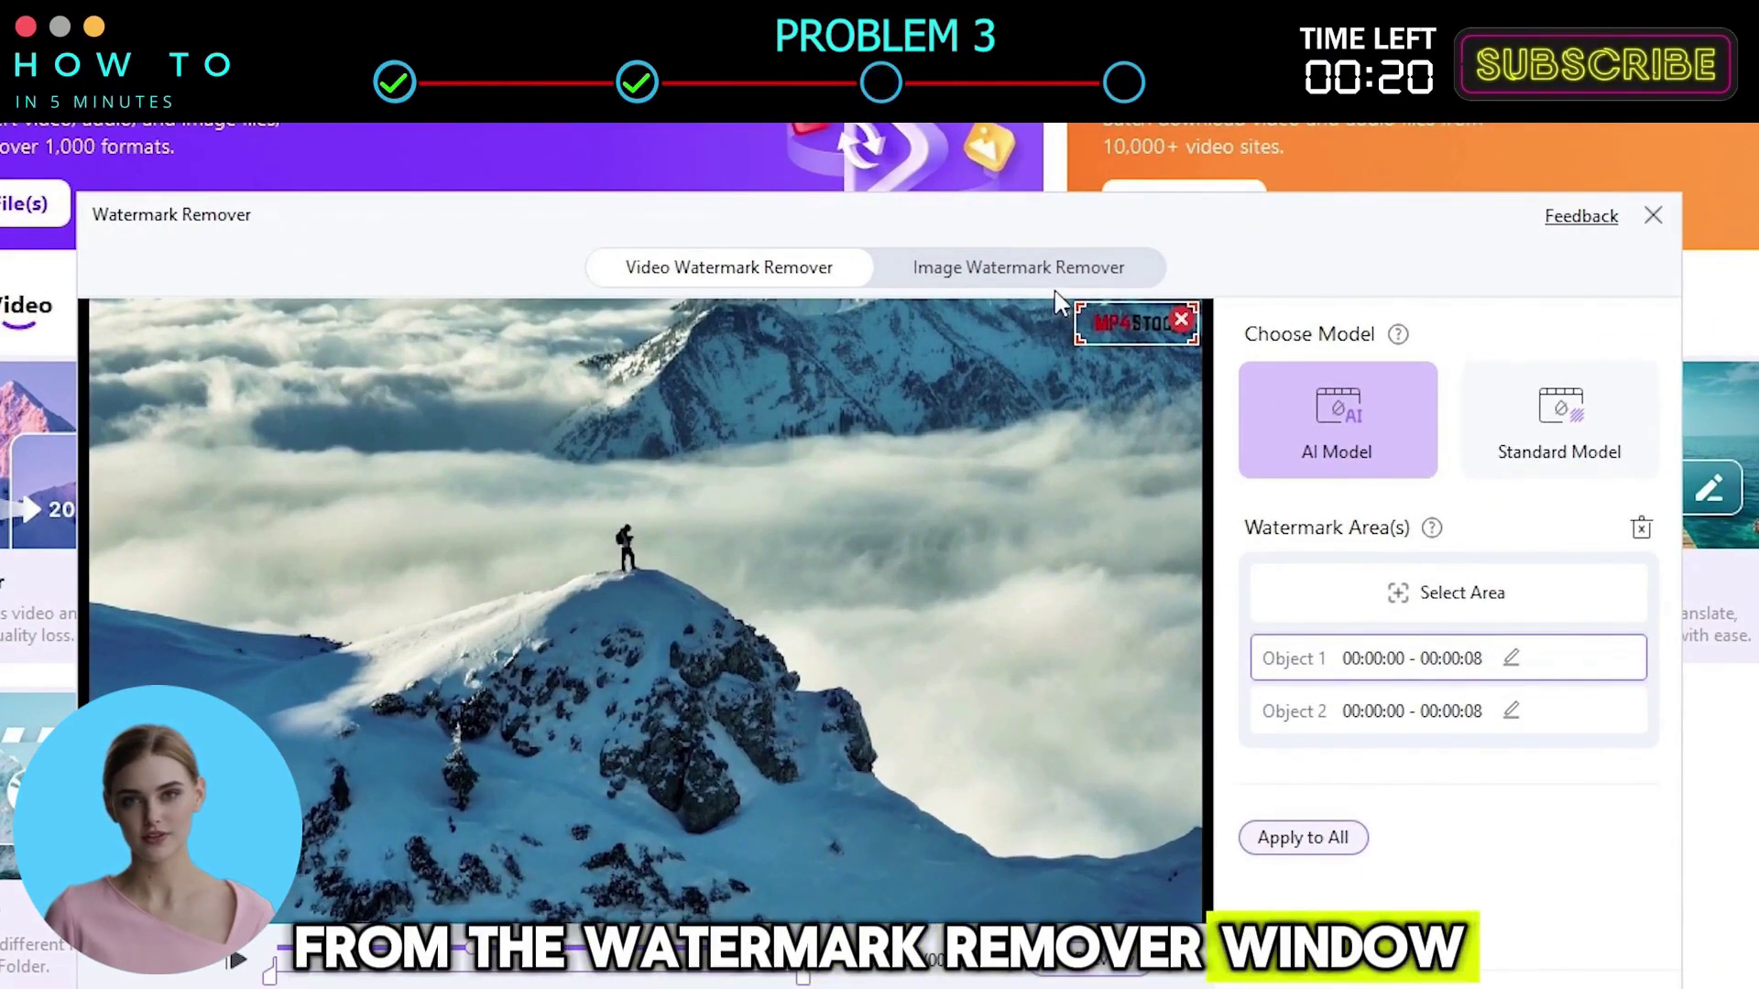
Step: Load all ten images into the Image Watermark Remover
left_click(1019, 279)
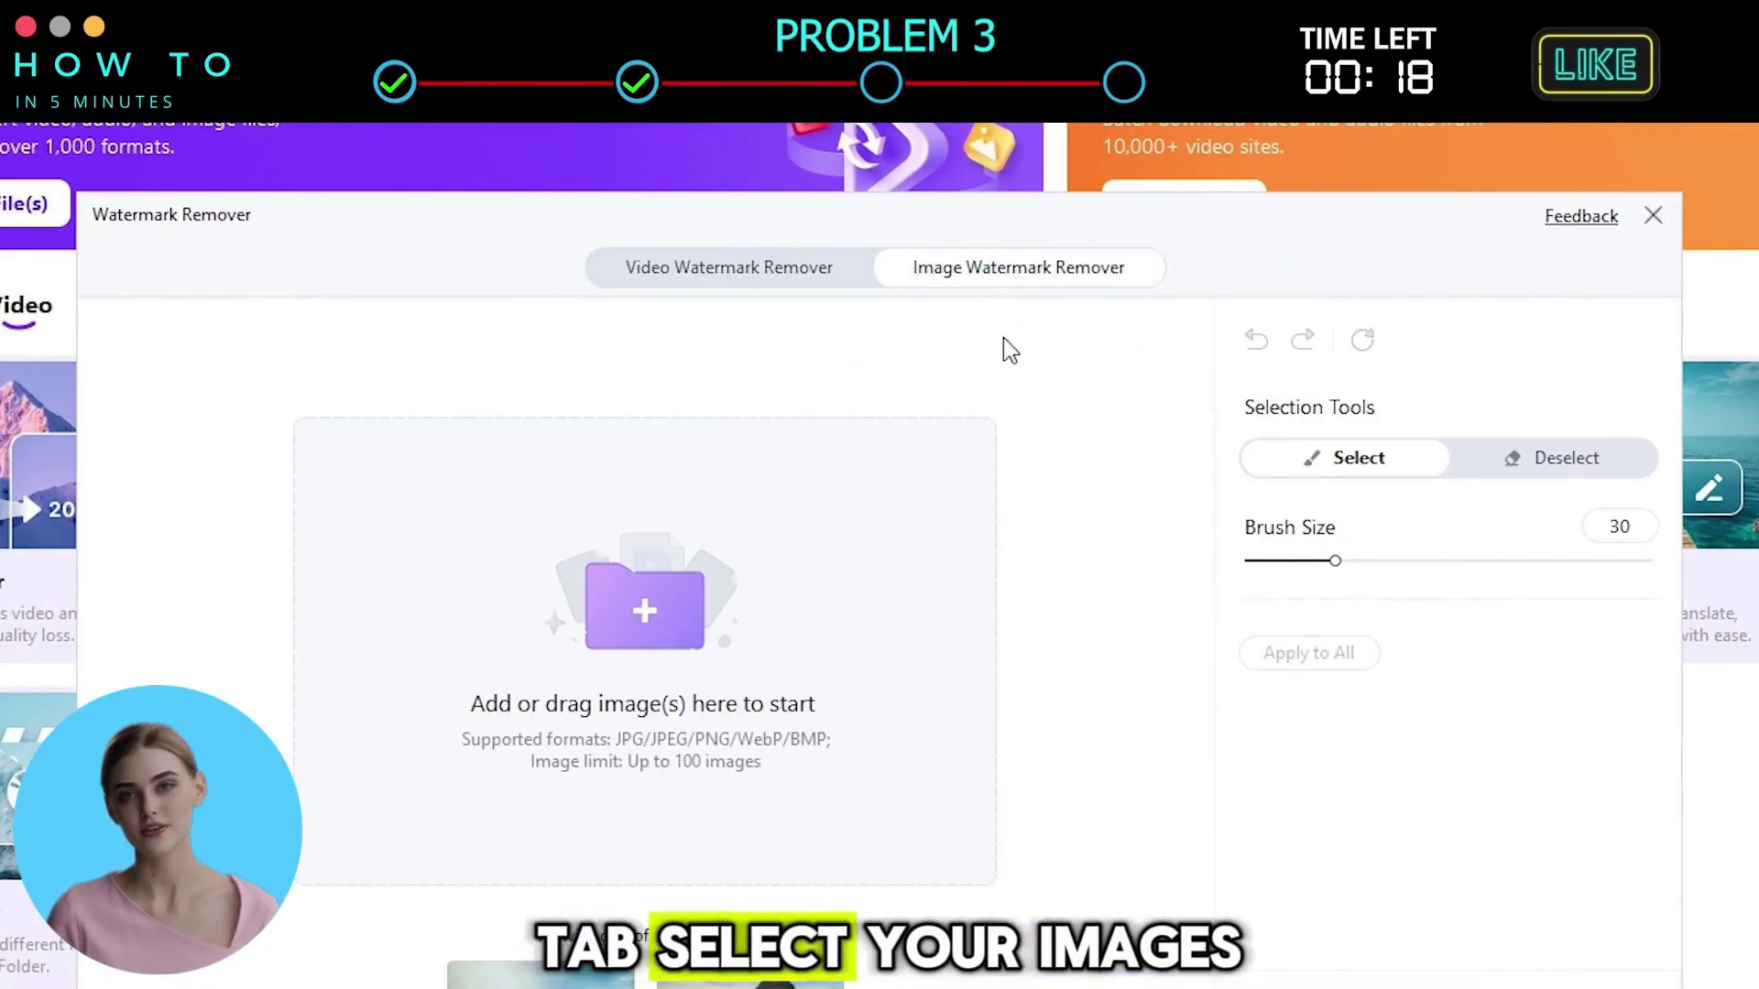
left_click(832, 656)
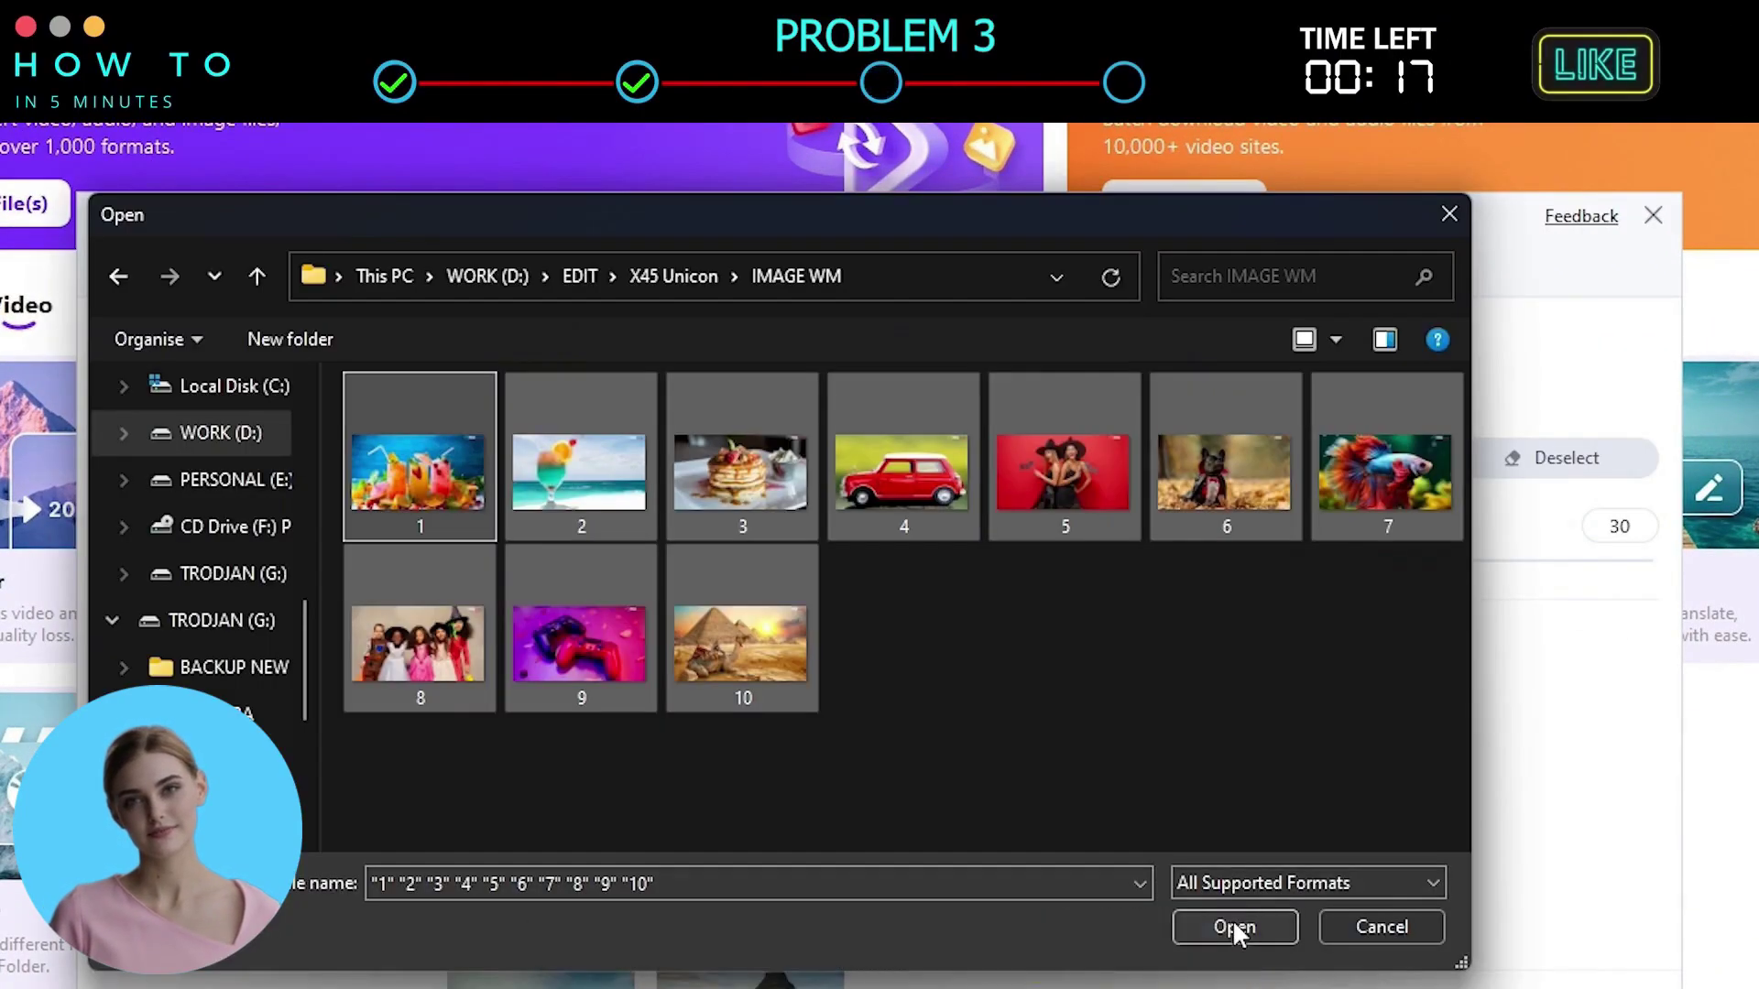
left_click(1237, 931)
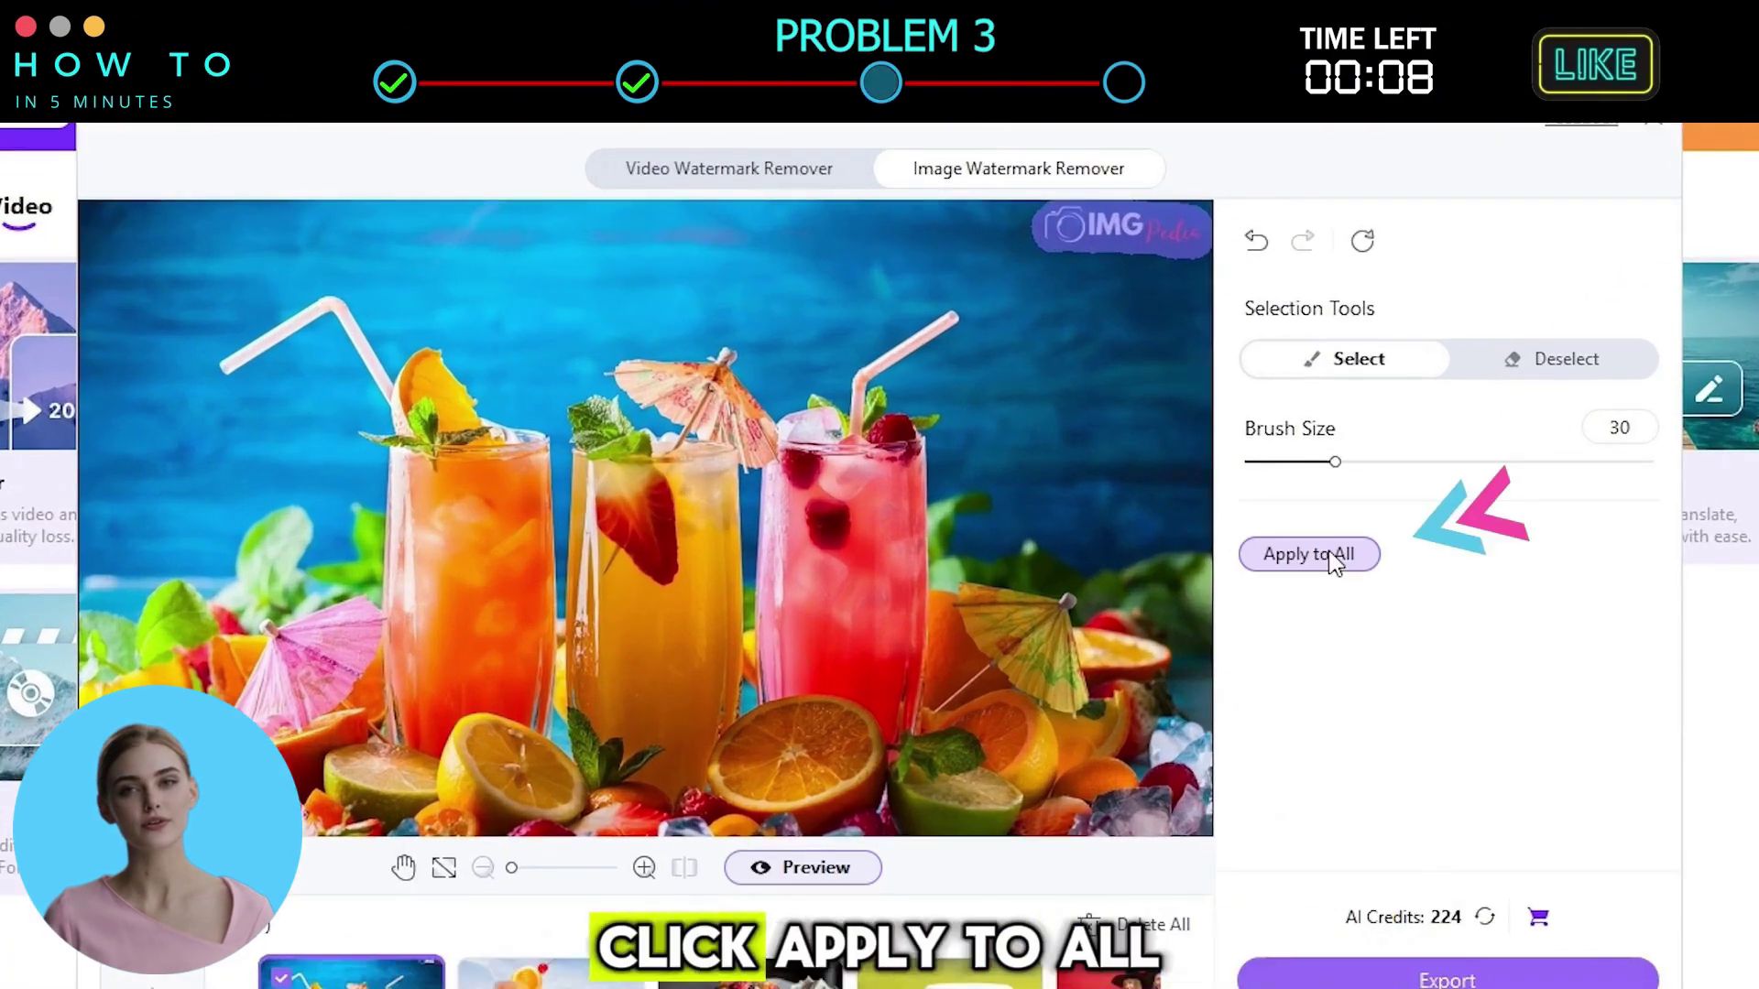
Step: Apply the marked IMG watermark area to every image and export the cleaned images
left_click(1333, 555)
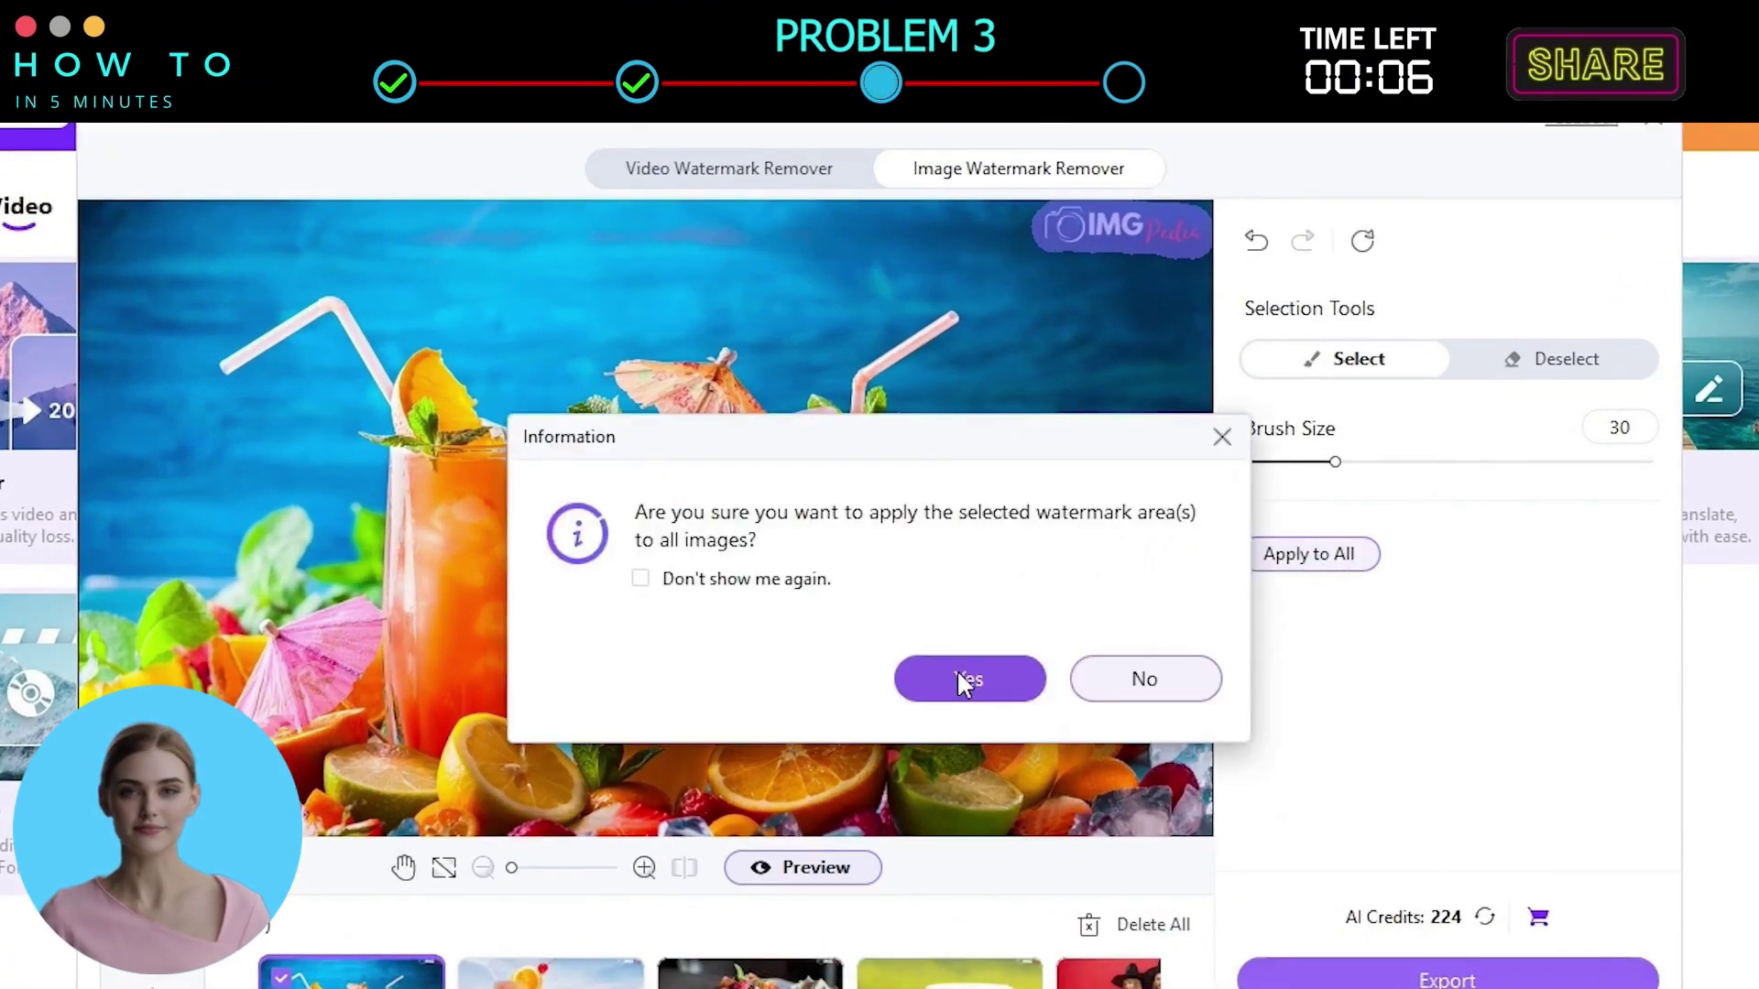
left_click(974, 675)
left_click(1524, 672)
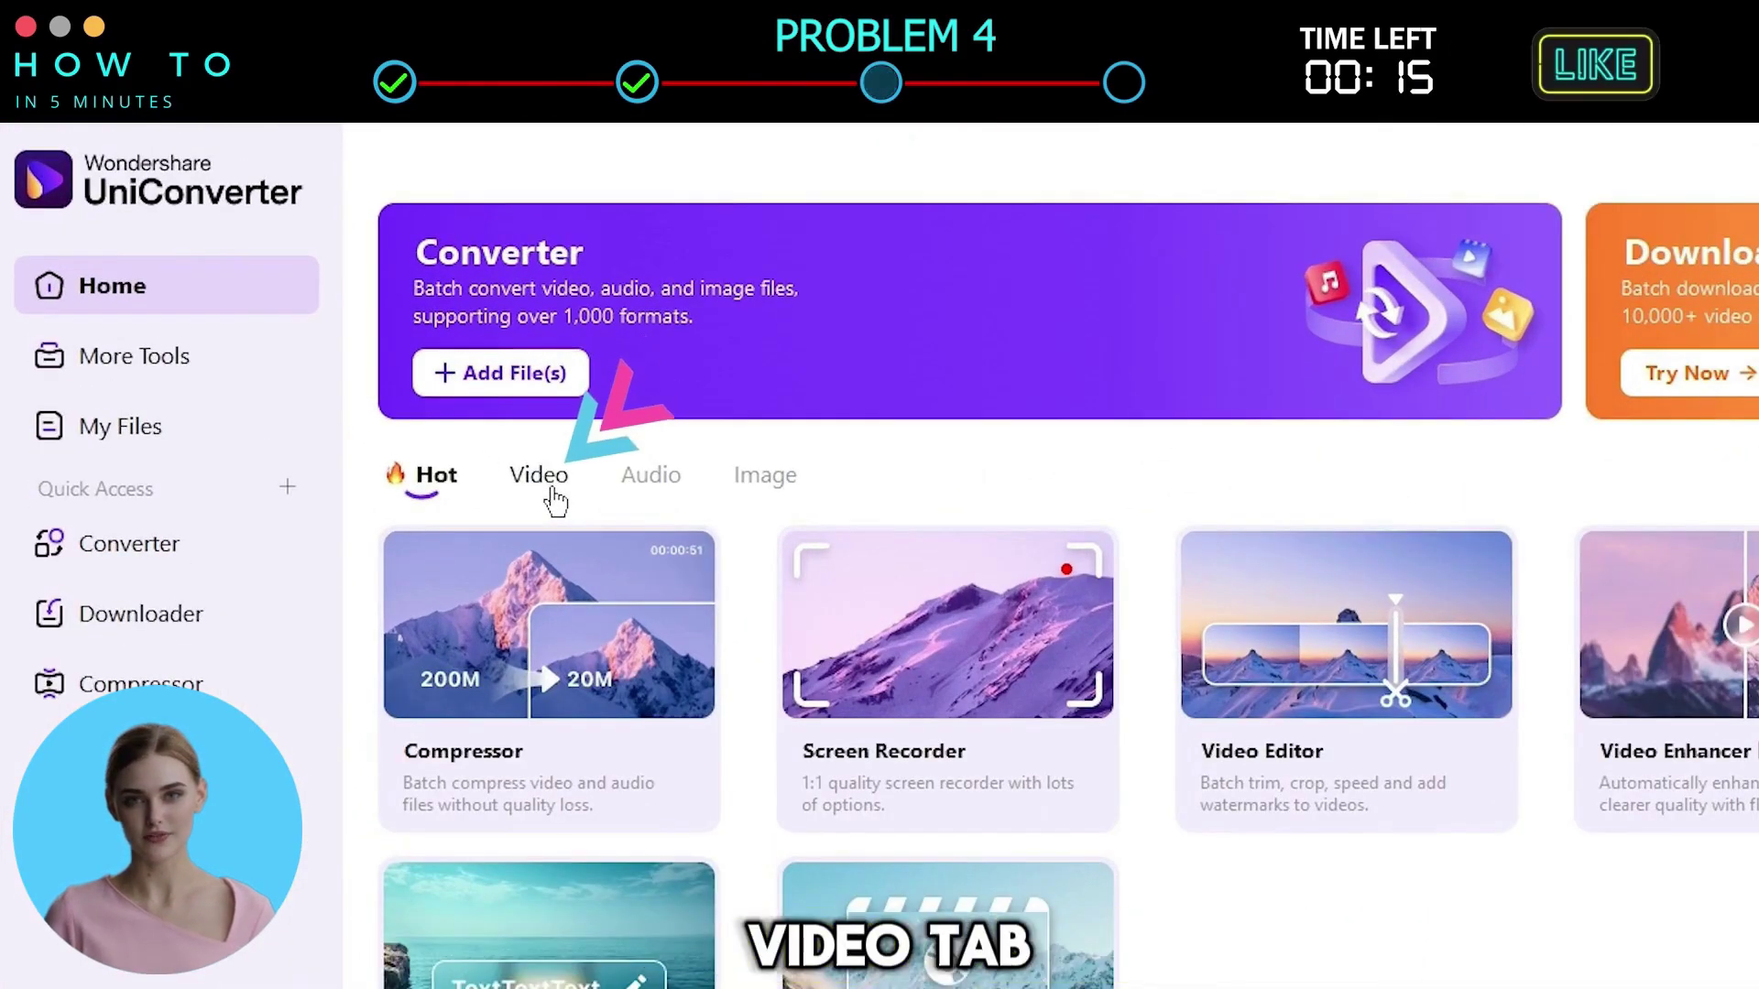
Step: Transcribe speech to text.mp4 in English (United States) and export the text
left_click(342, 284)
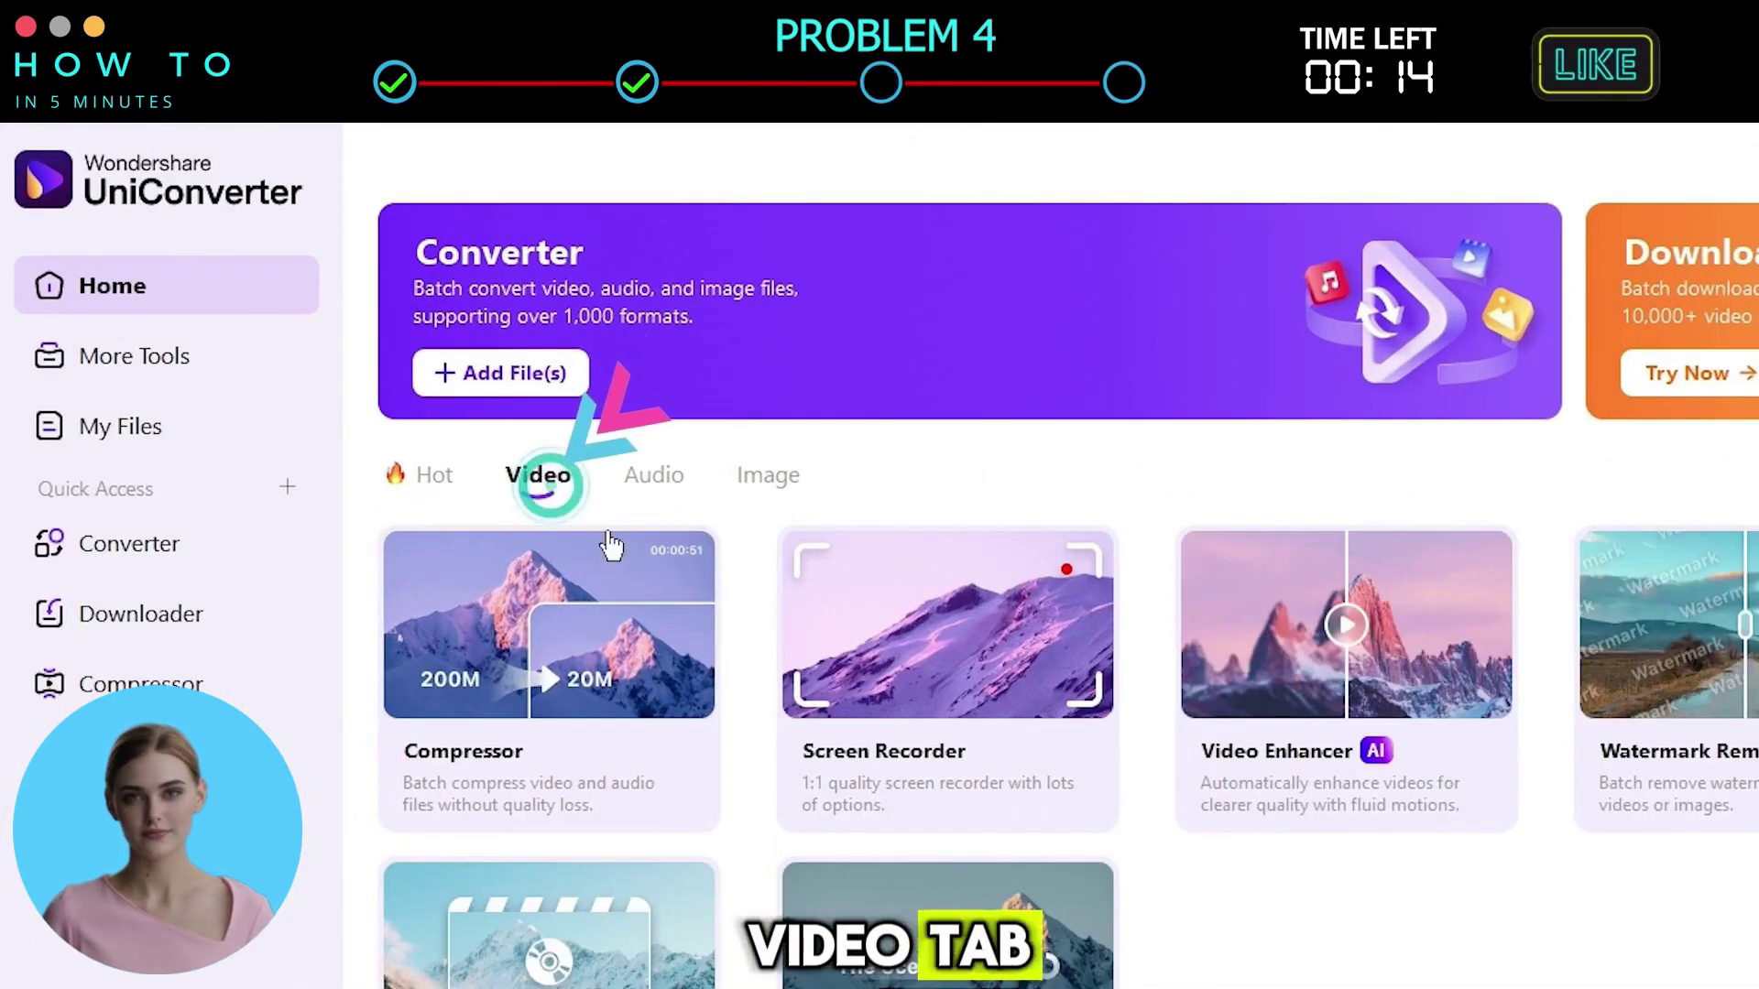
mouse_move(975, 834)
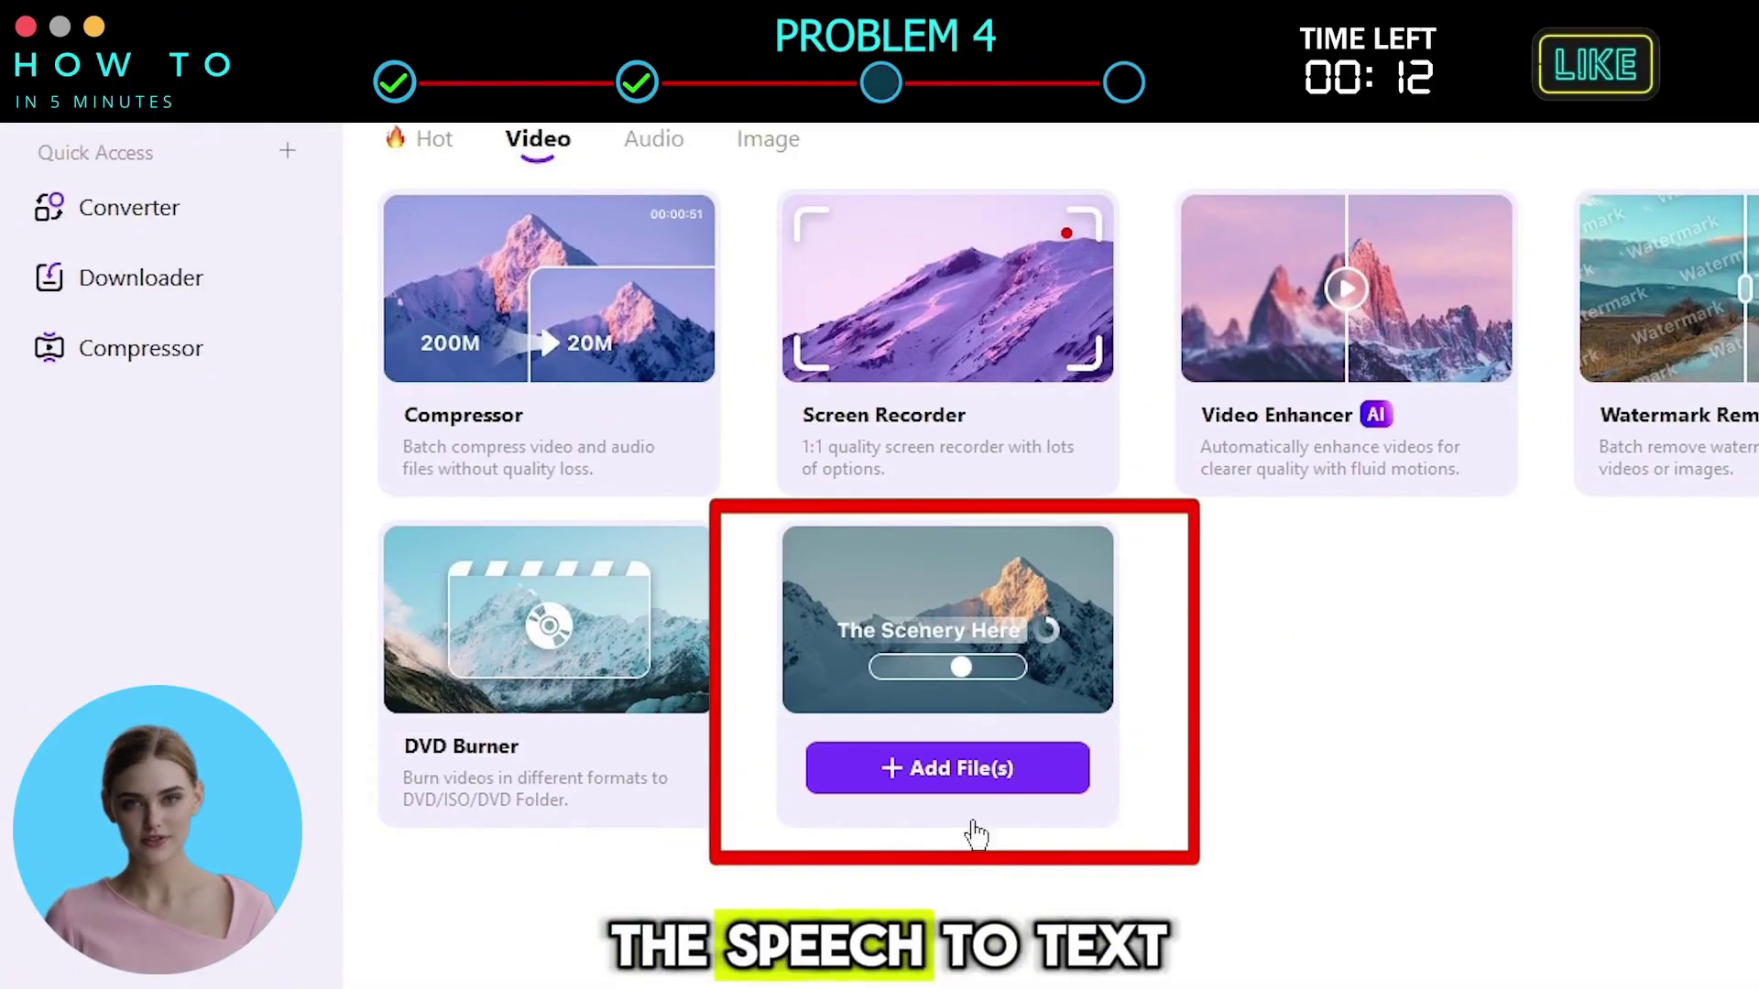
left_click(982, 769)
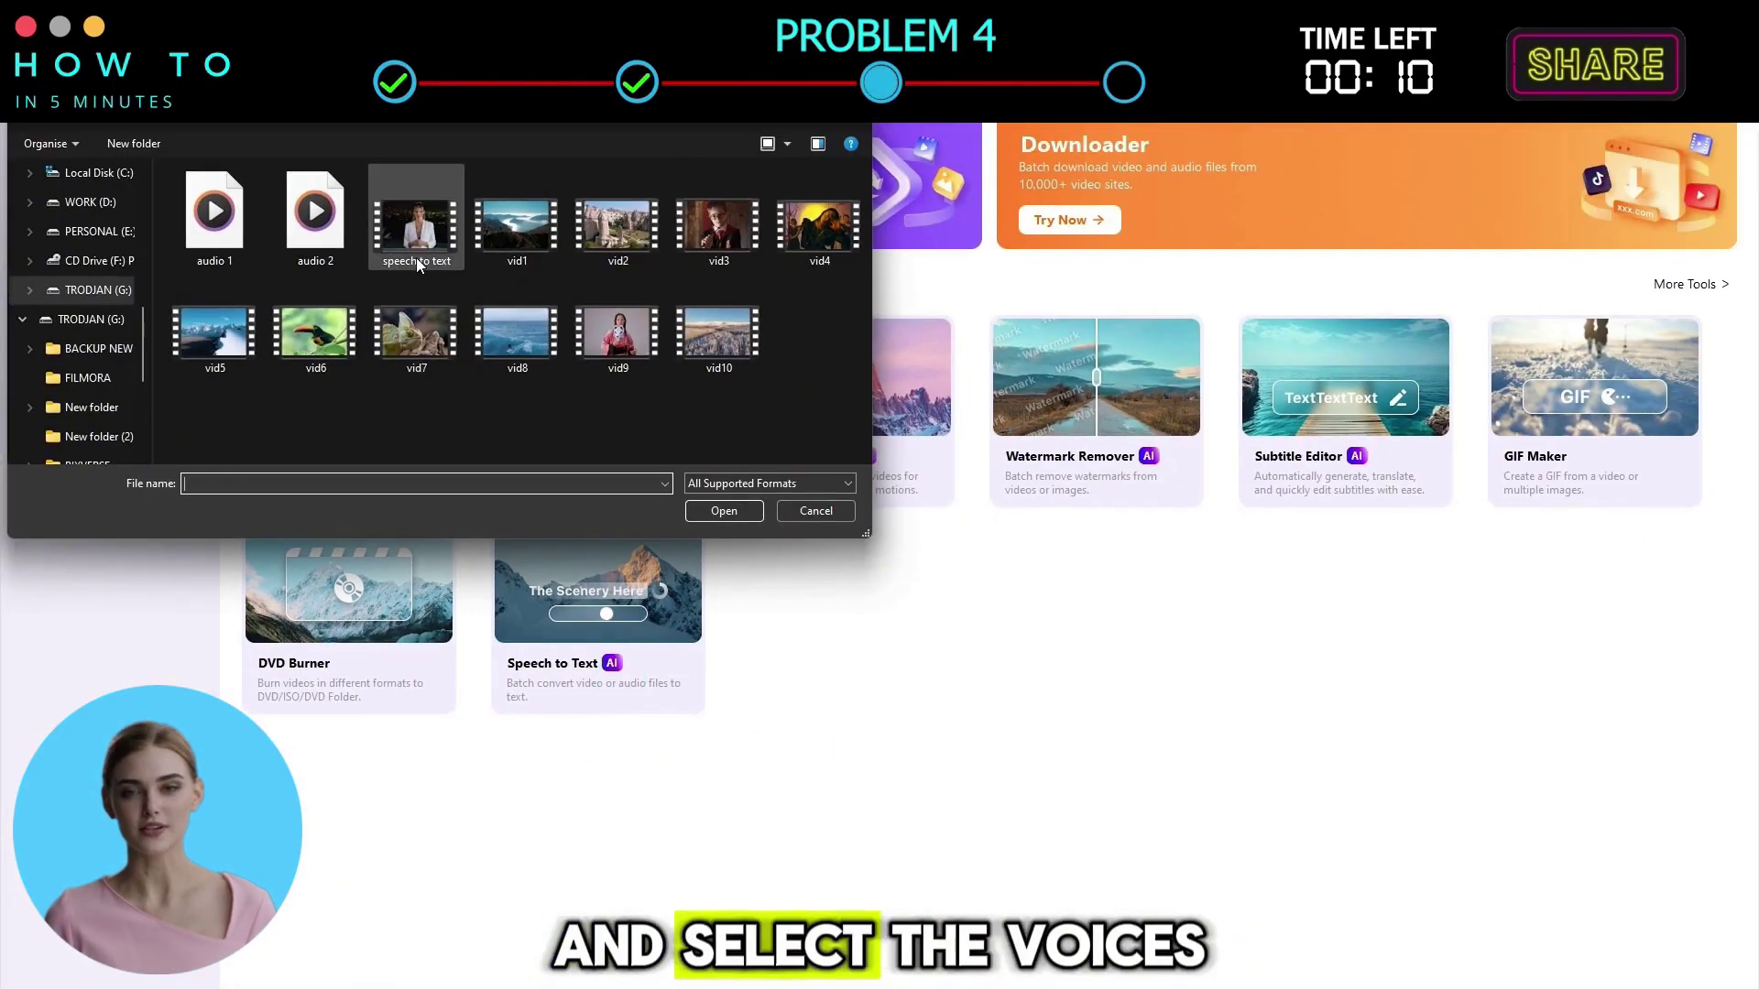
left_click(723, 510)
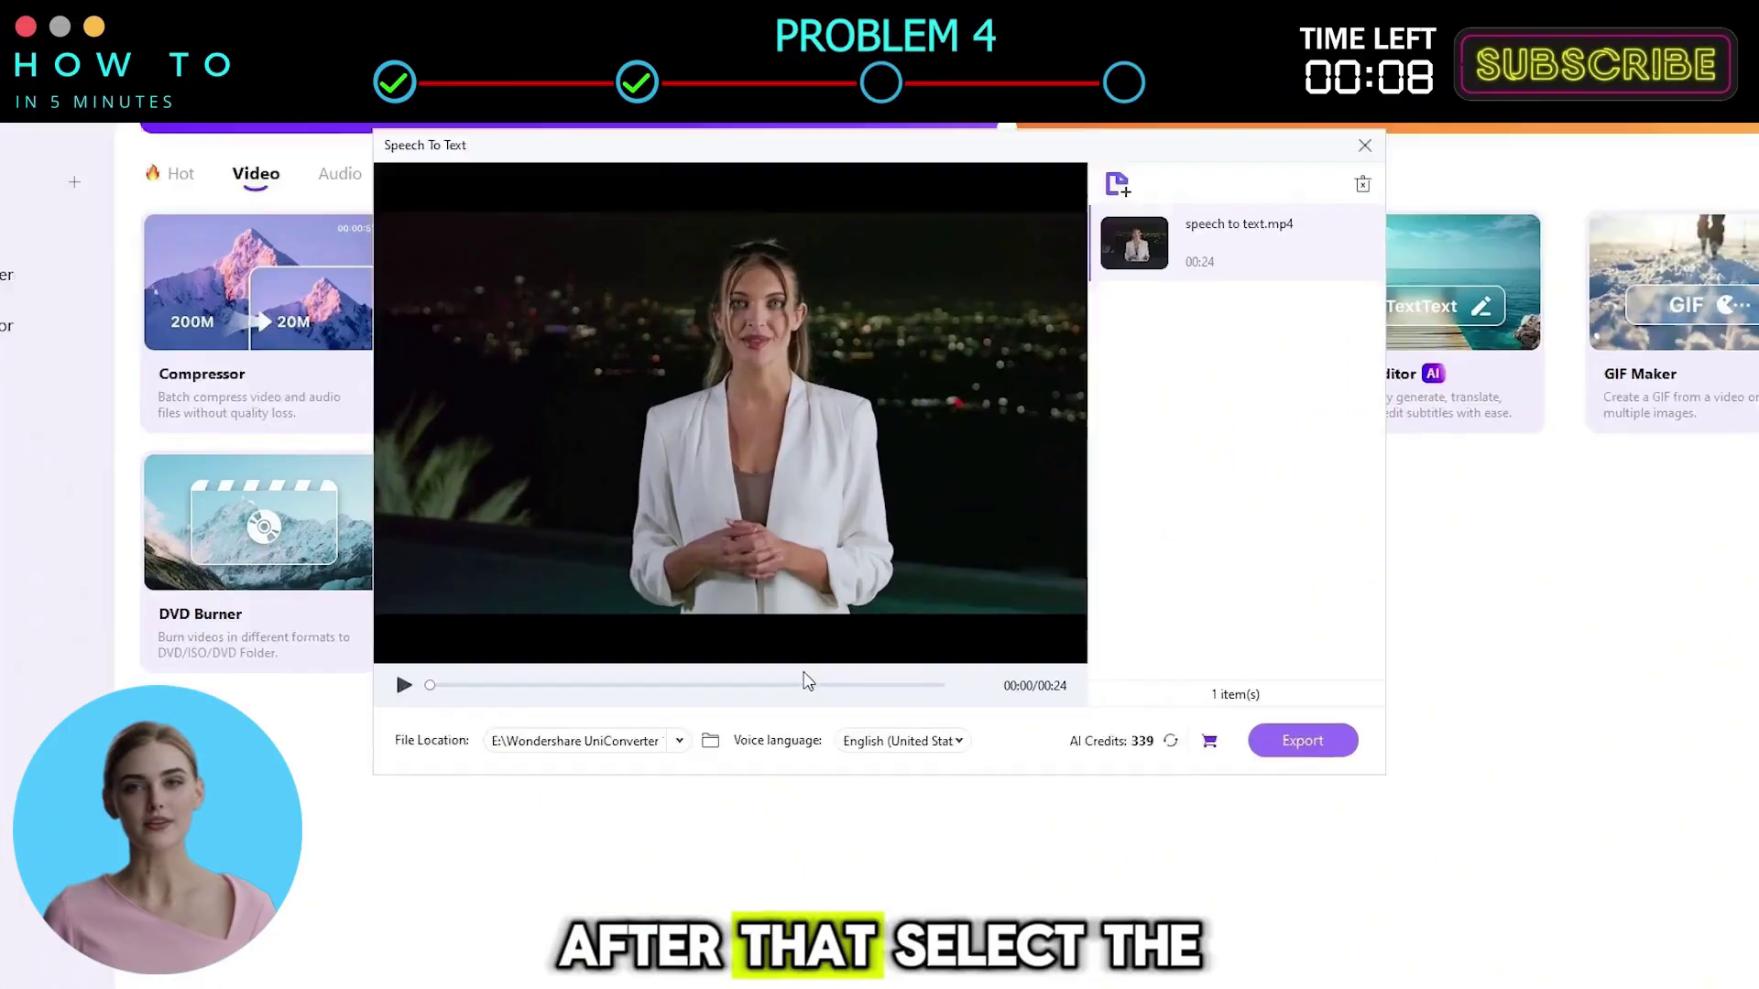
left_click(956, 656)
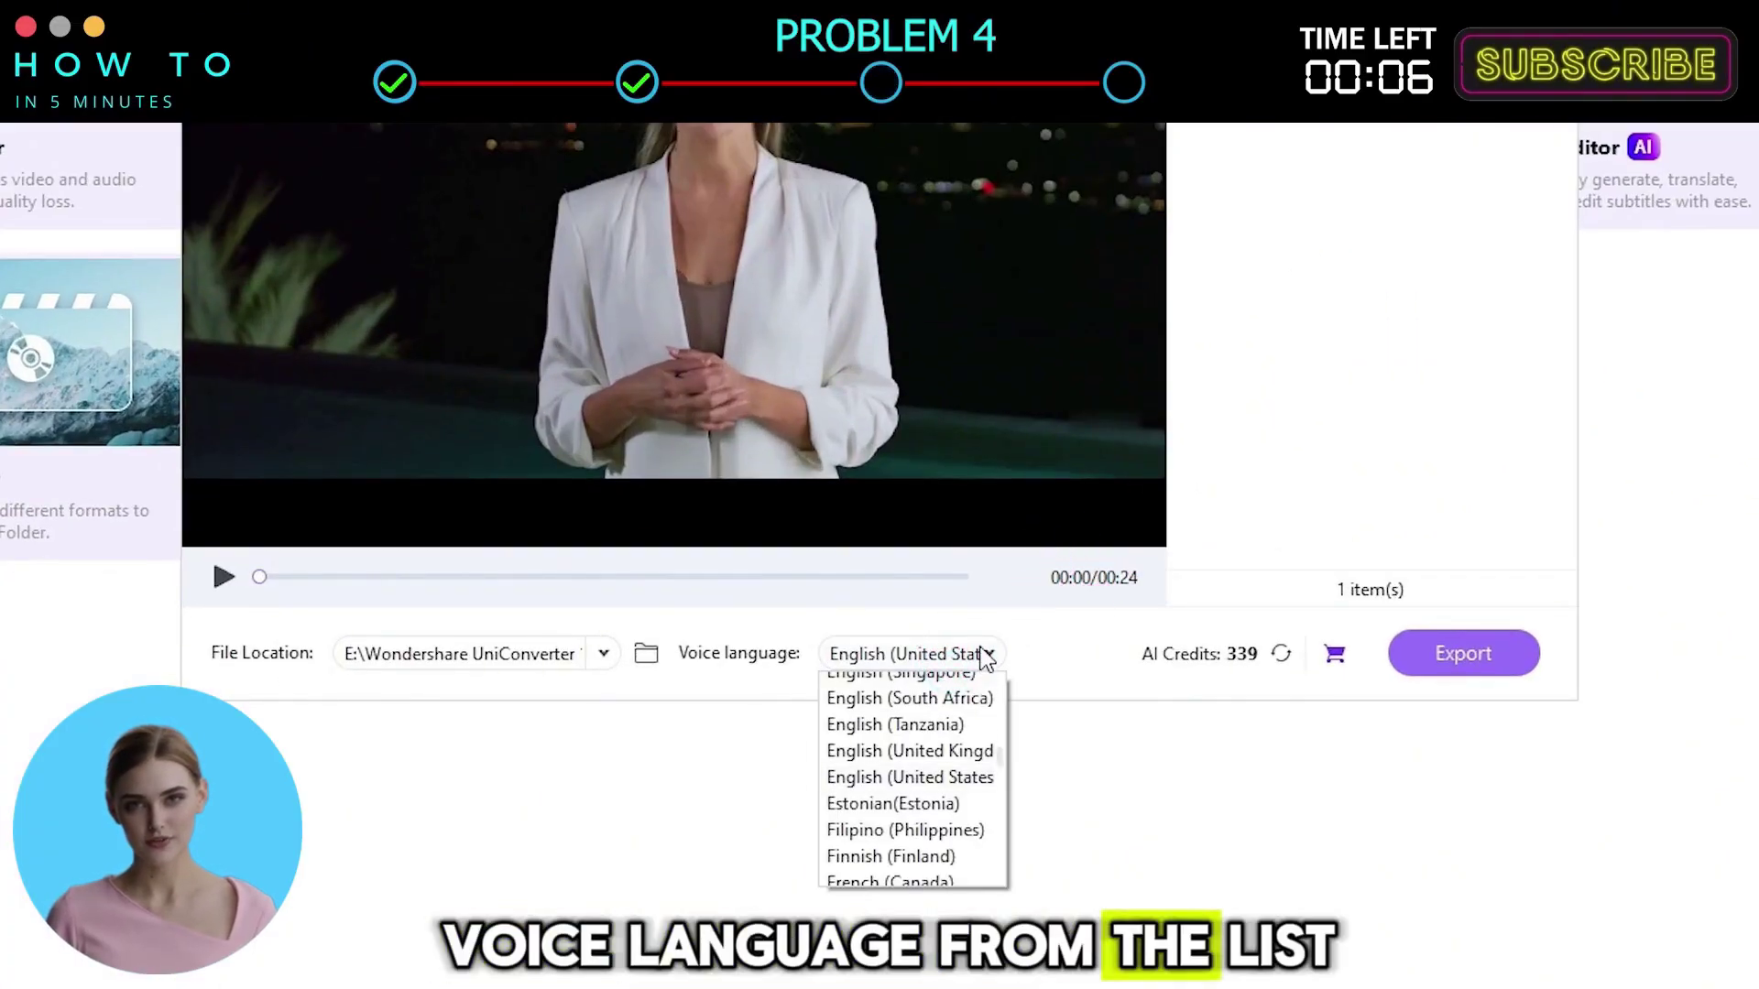
left_click(986, 654)
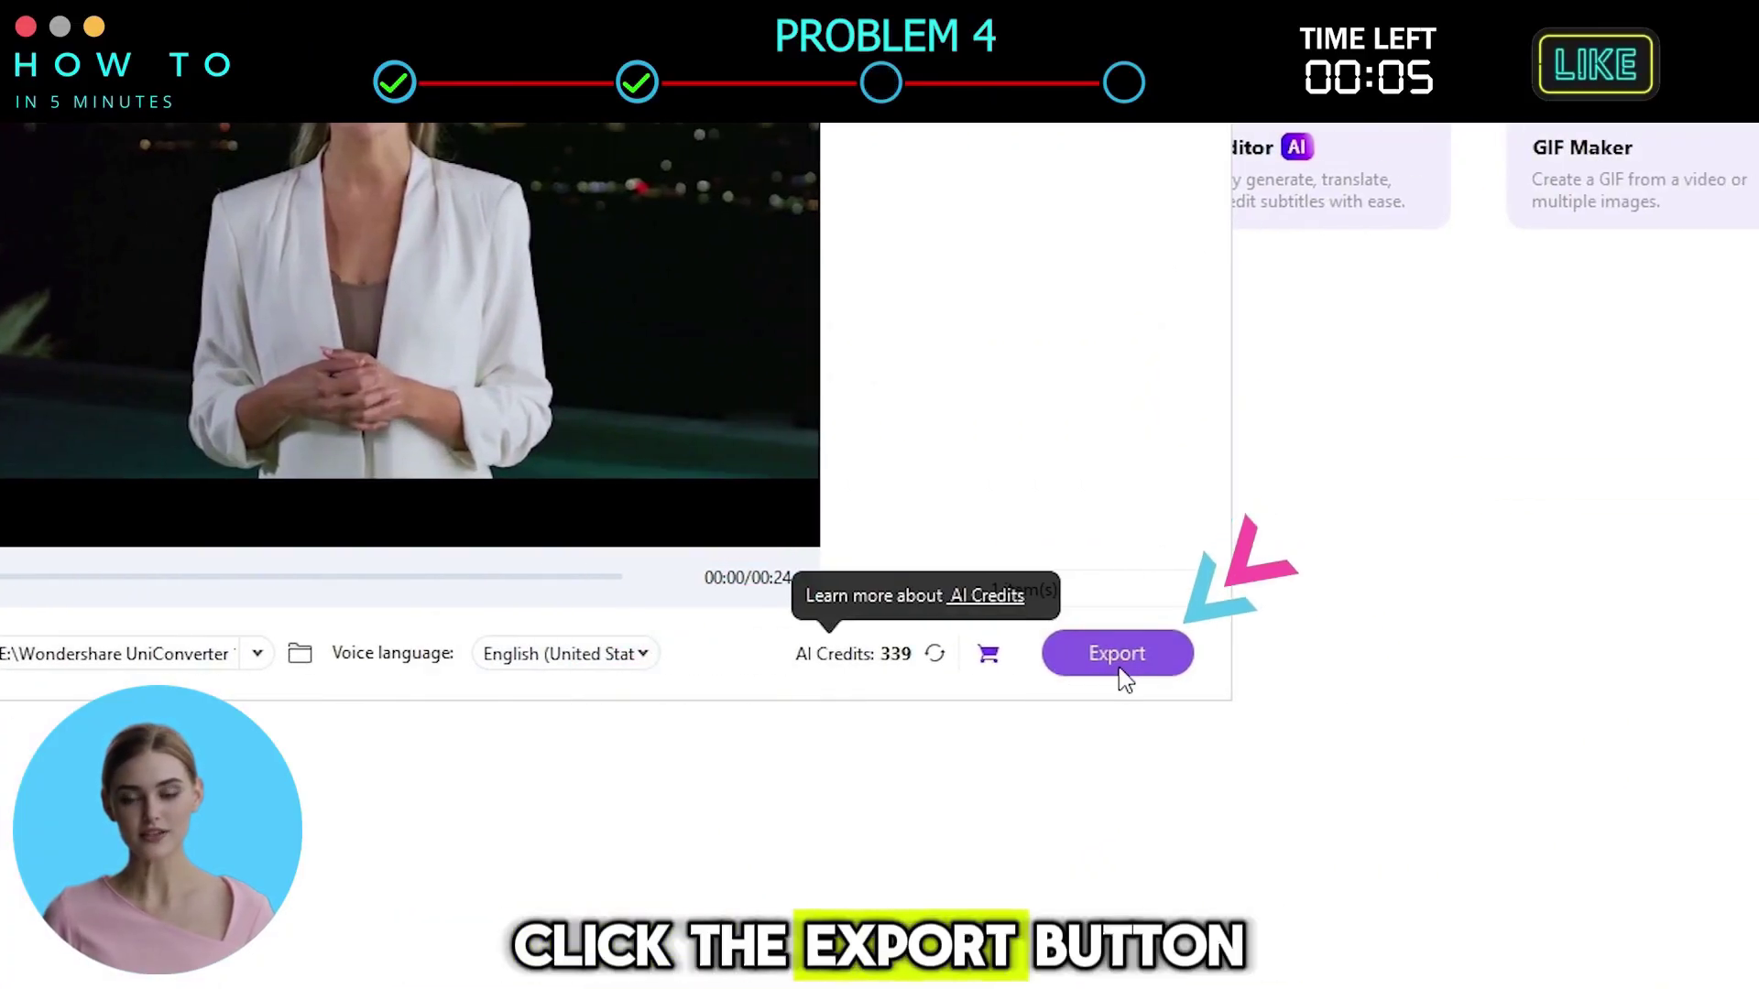
left_click(1121, 670)
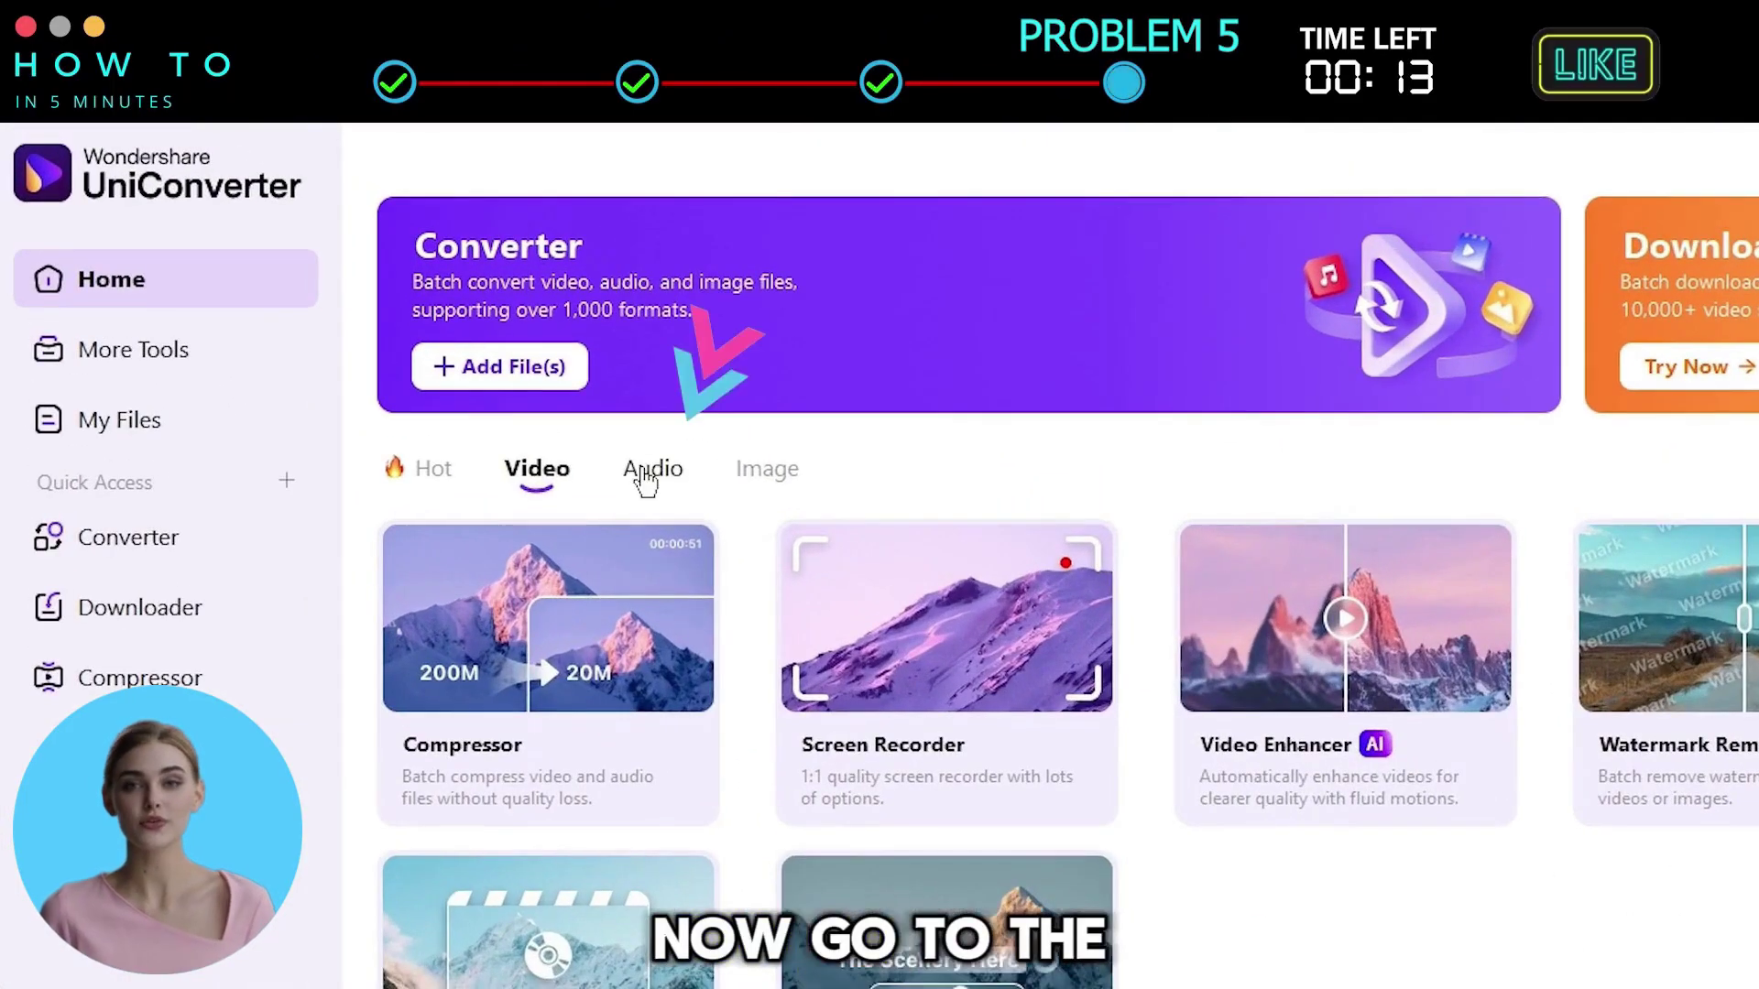
Step: Load audio 2.mp3 into Voice Changer, apply the Transformer voice, and export to D:\UNI\result
left_click(645, 472)
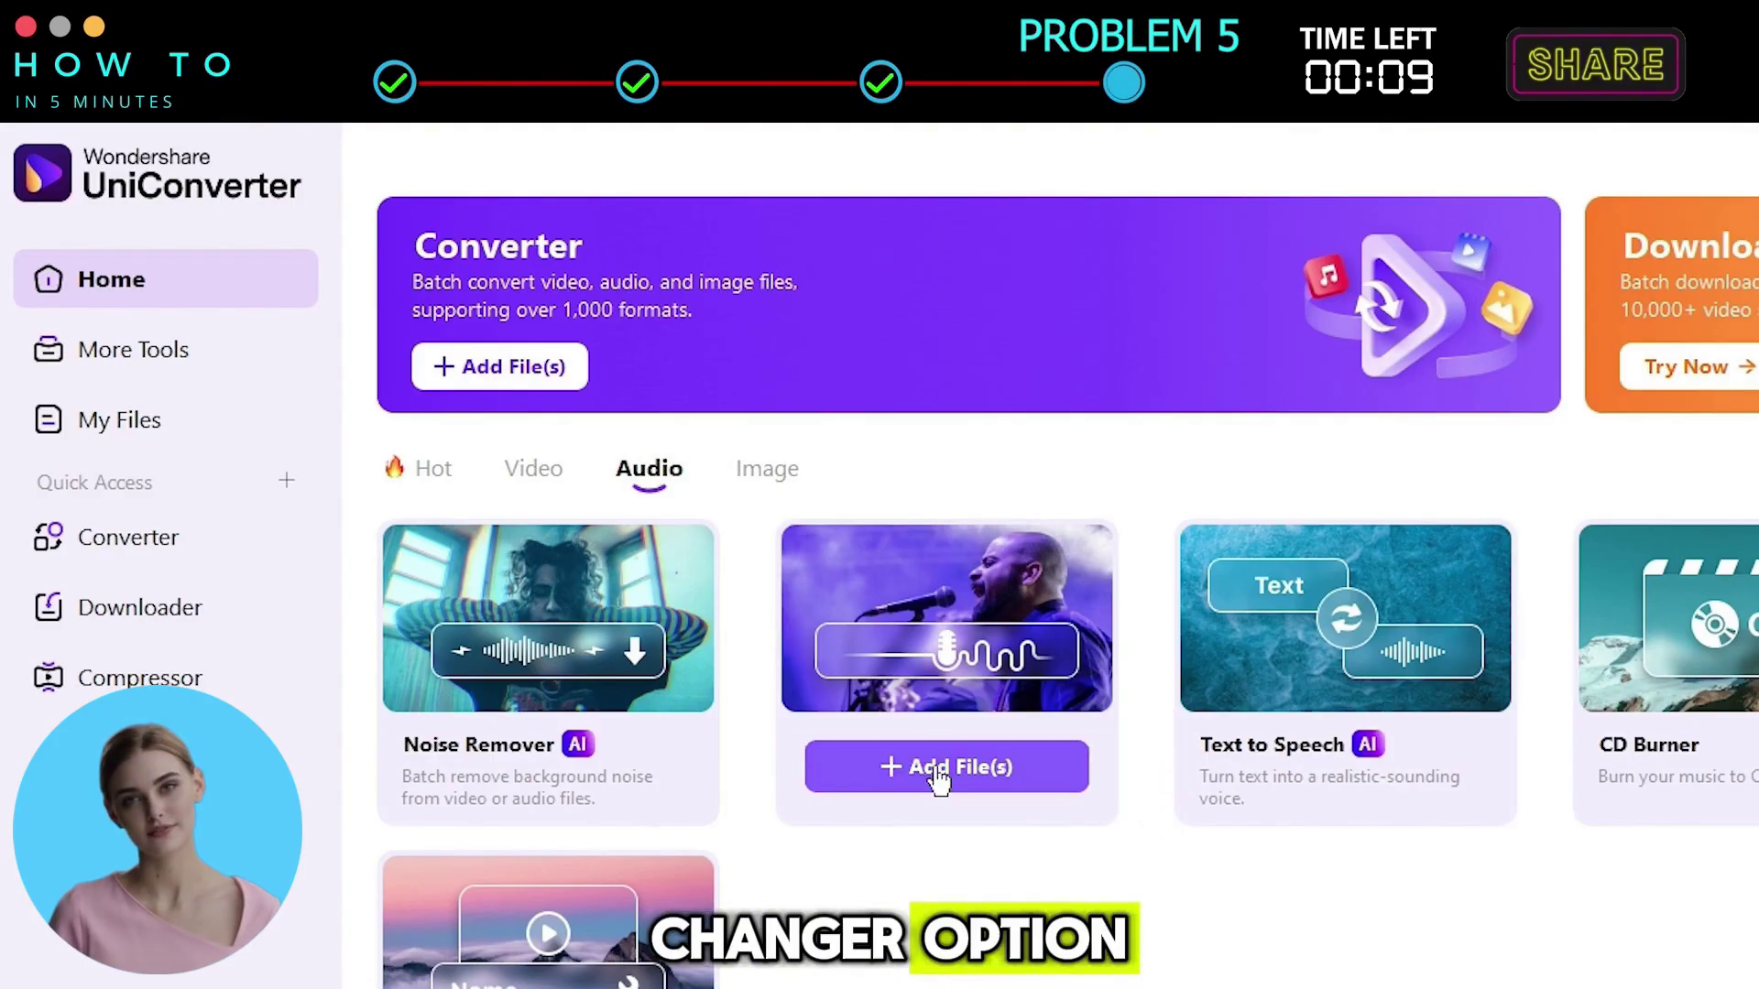
left_click(932, 762)
left_click(774, 589)
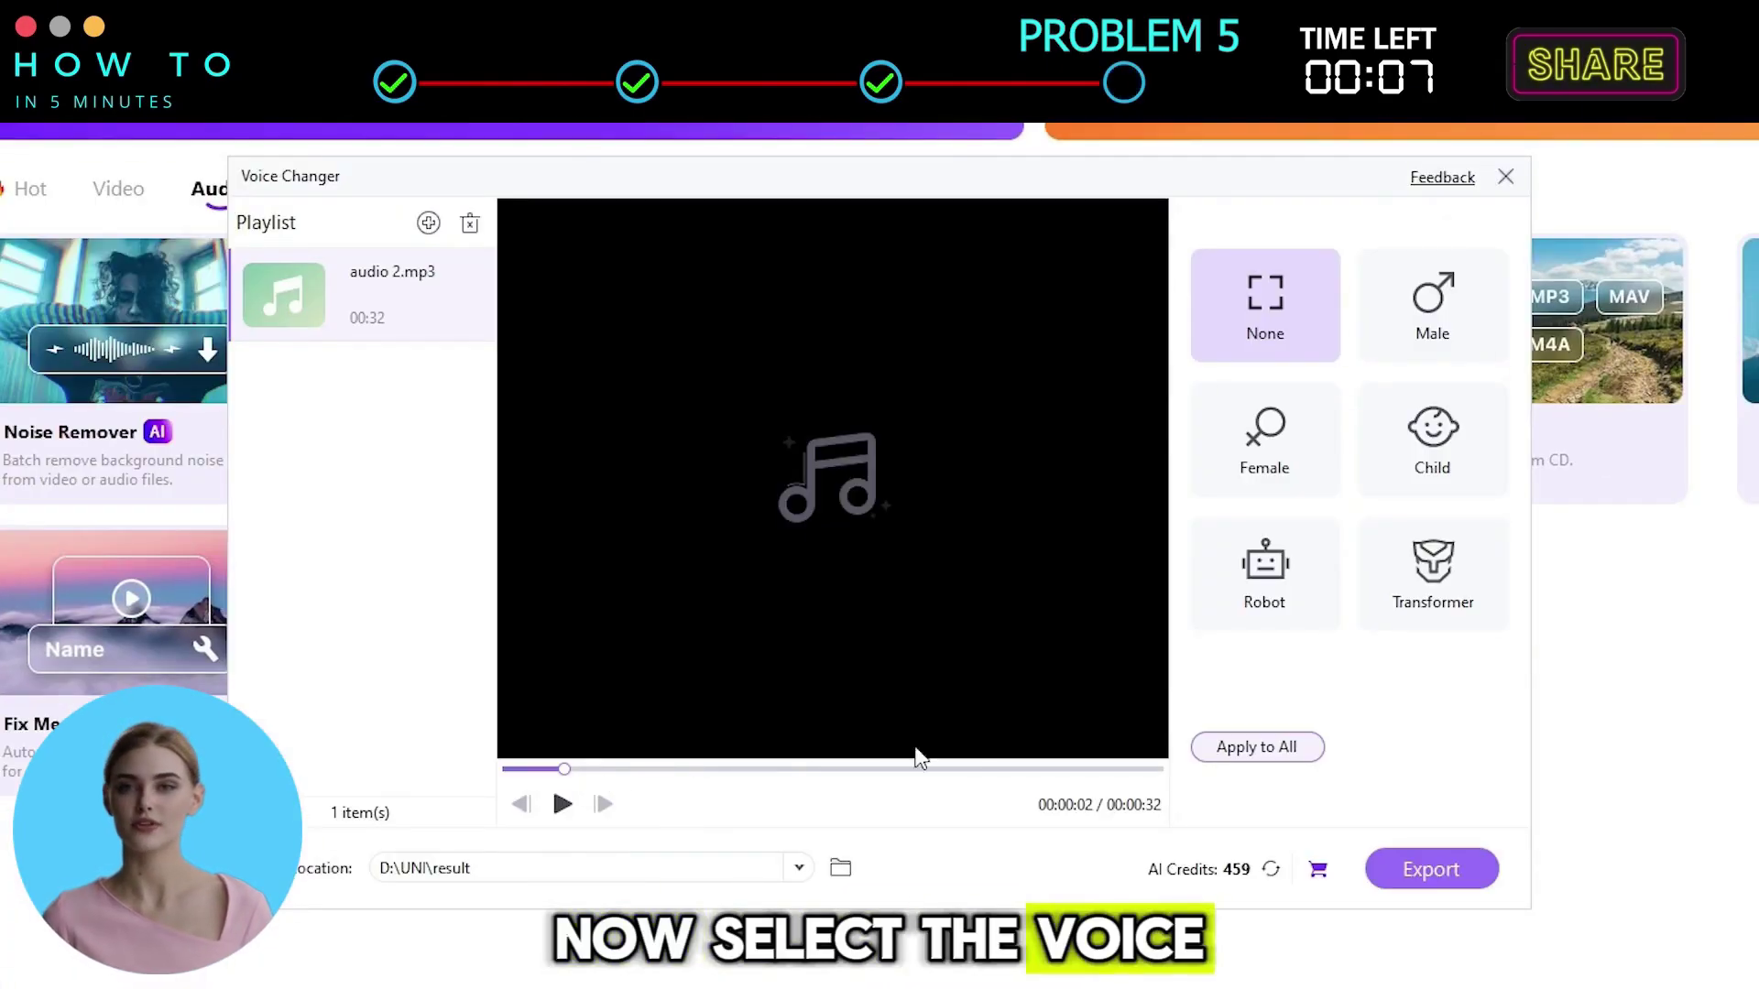
left_click(1434, 586)
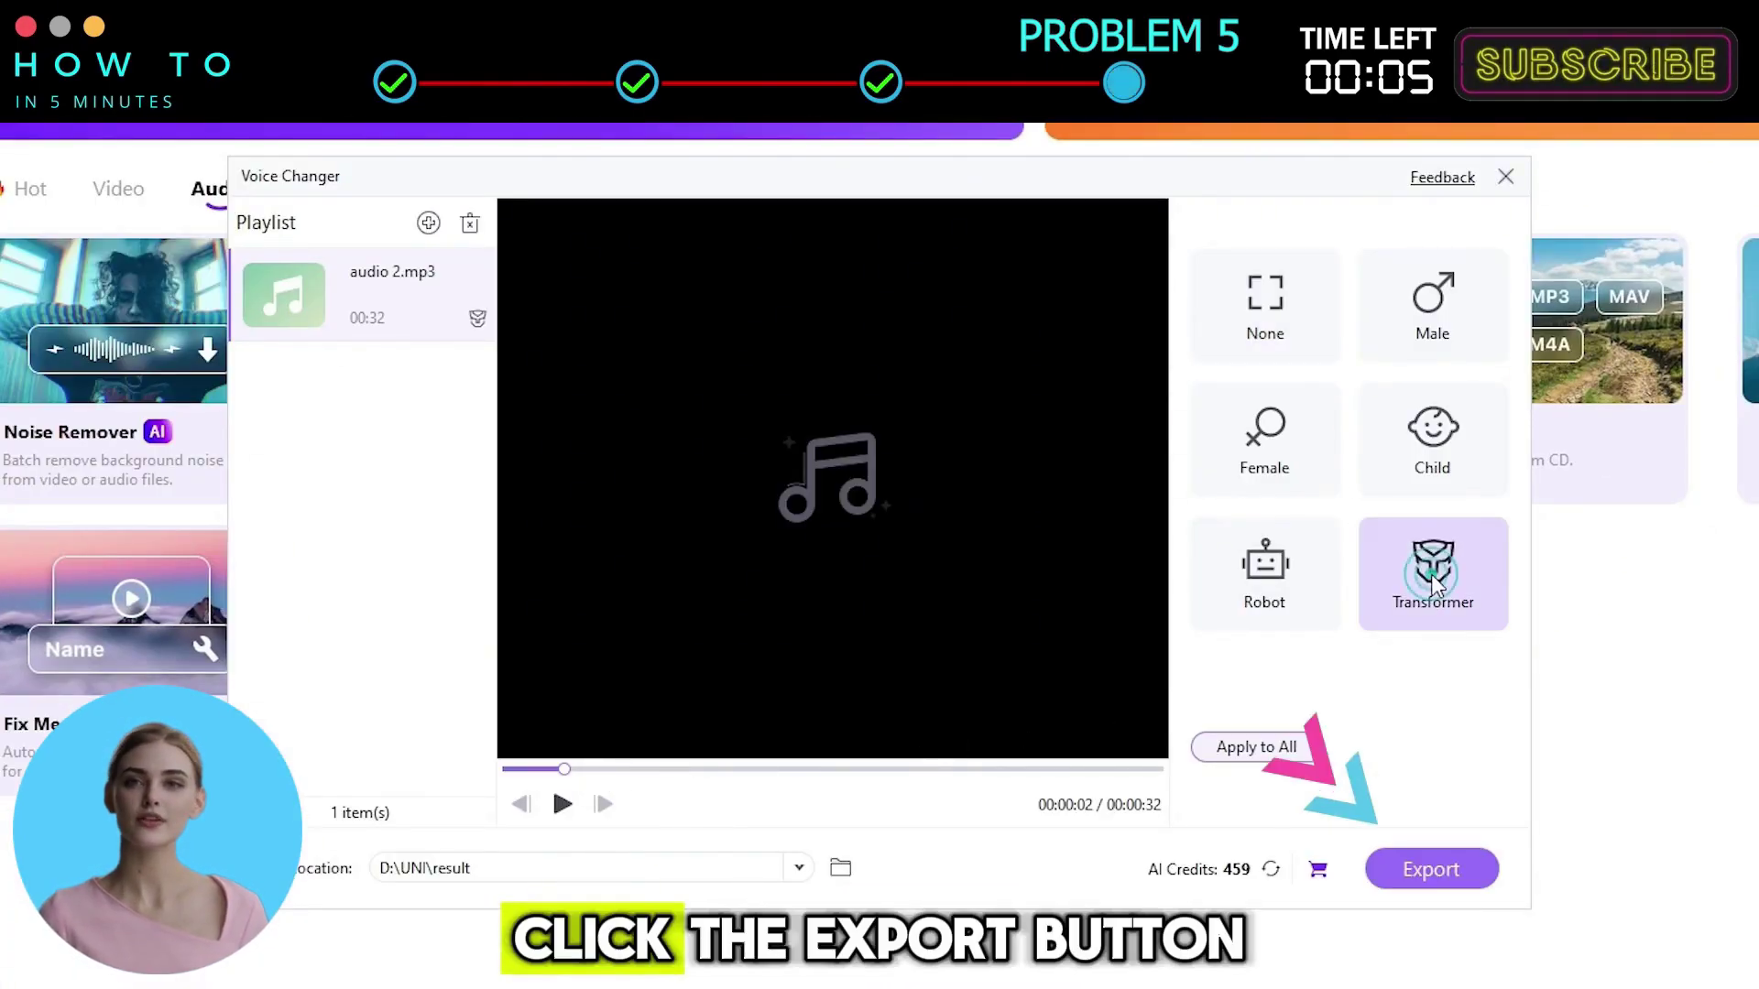
left_click(1431, 869)
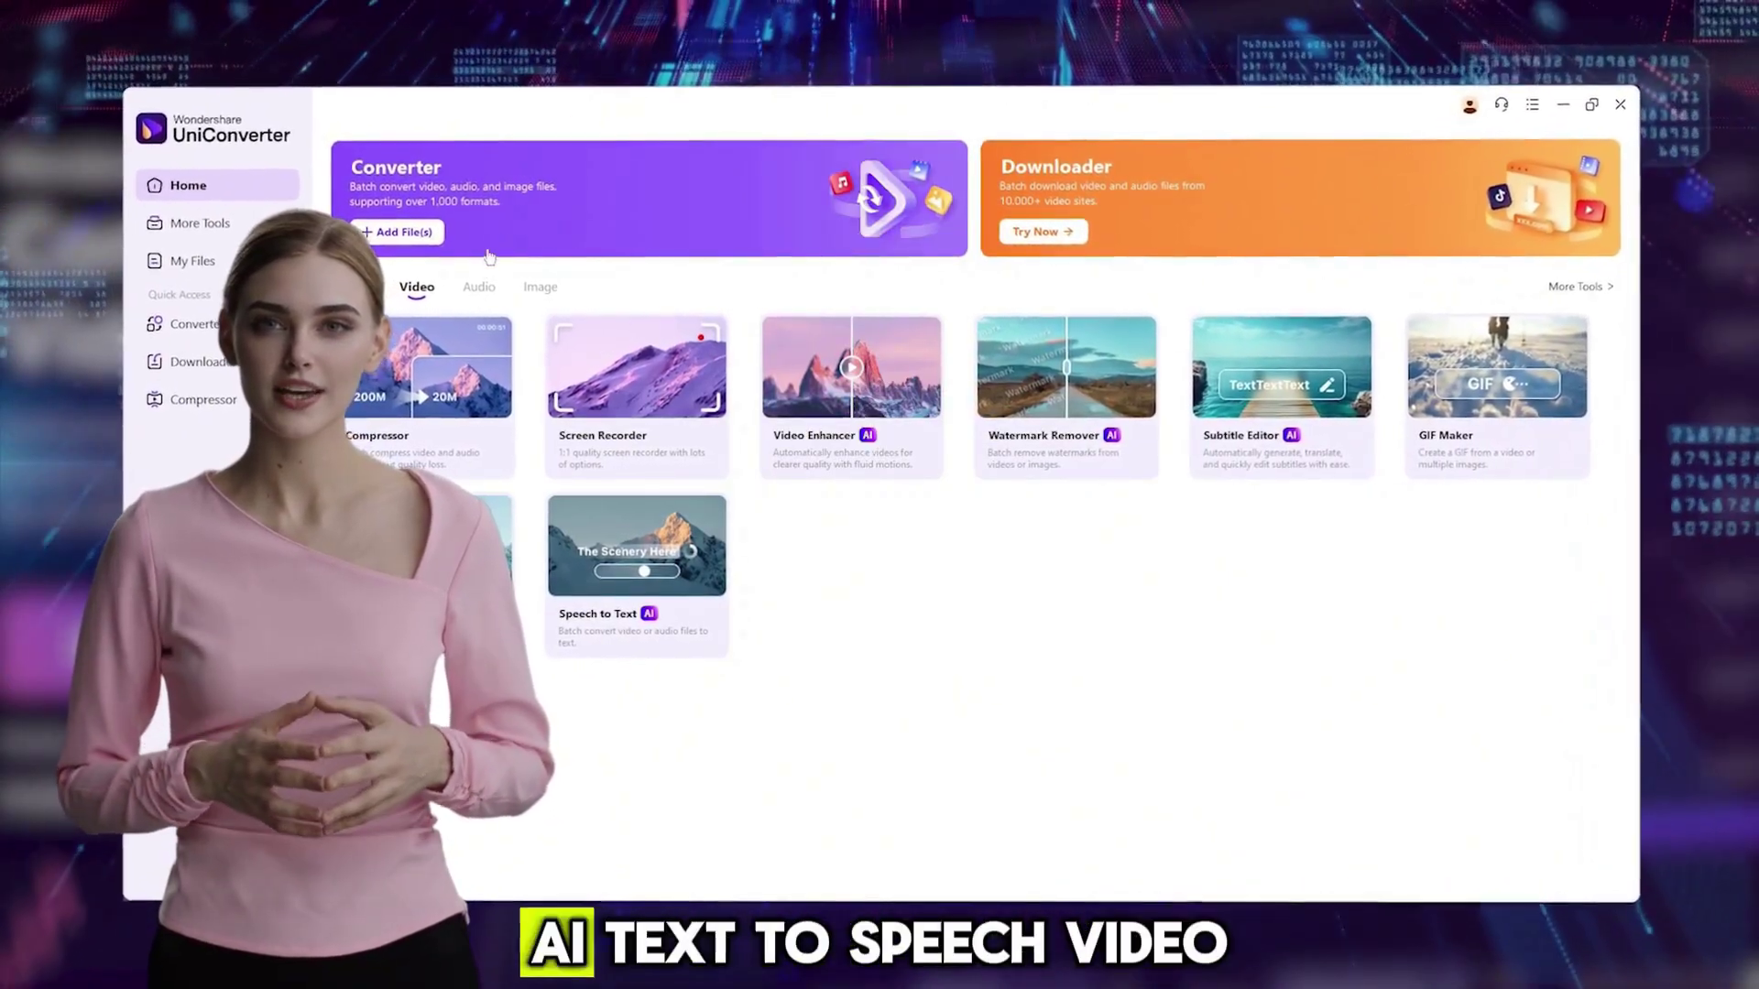
Step: Show the Audio tools, including Noise Remover, Voice Changer and Text to Speech
left_click(475, 285)
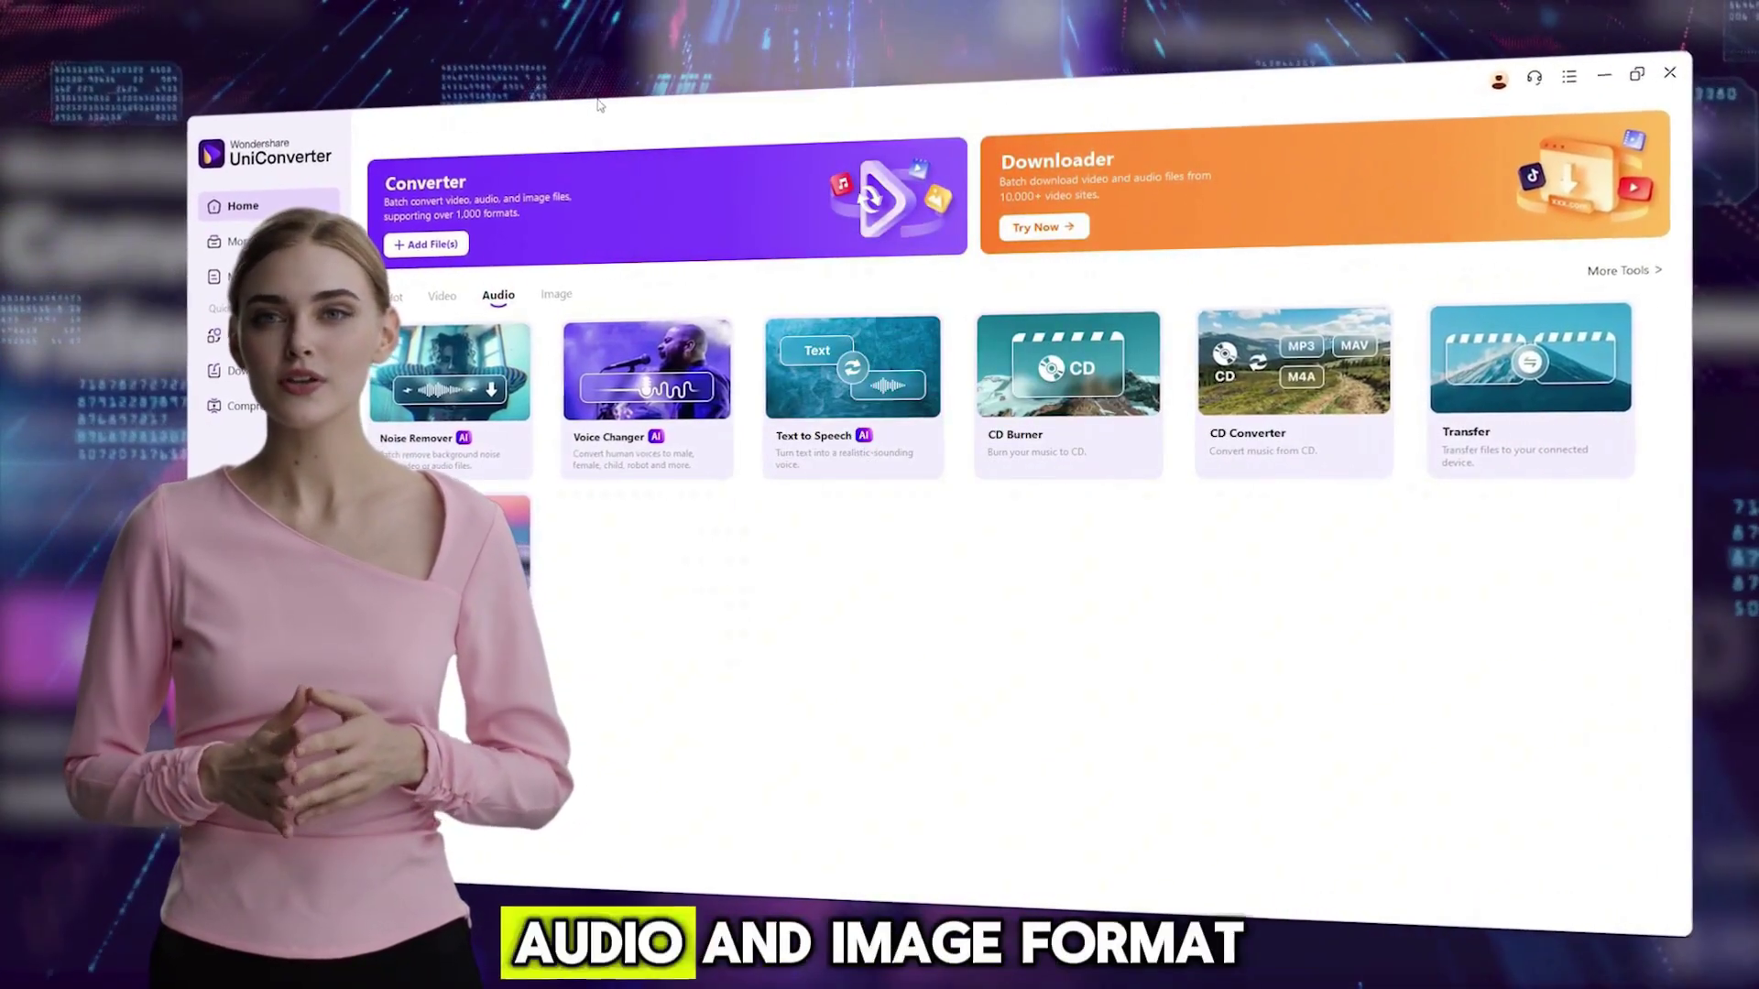